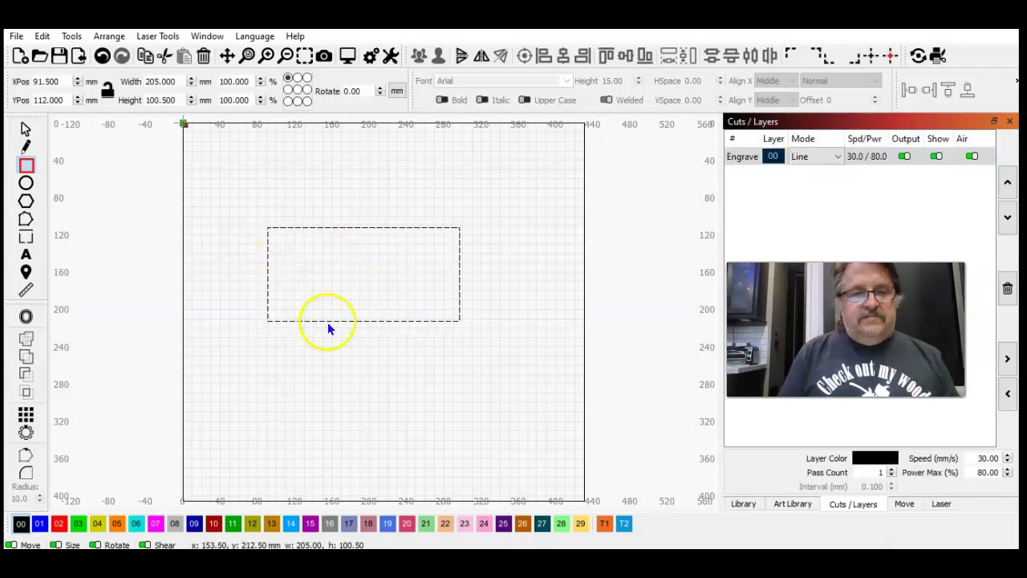
- Unlock the aspect ratio and resize the rectangle to 19 × 10 mm
click(26, 130)
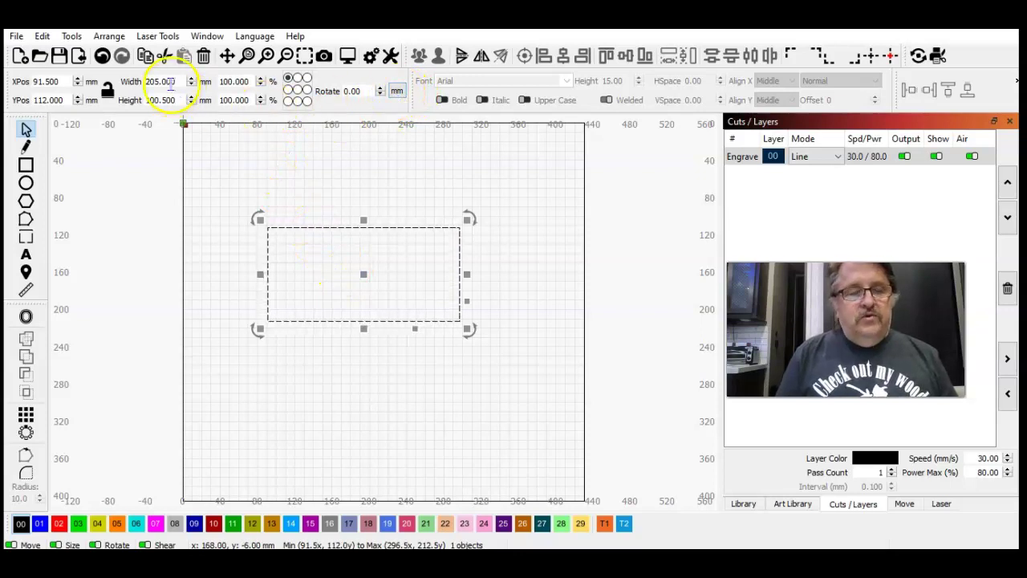
click(107, 89)
click(173, 81)
drag(174, 81, 143, 81)
text(19)
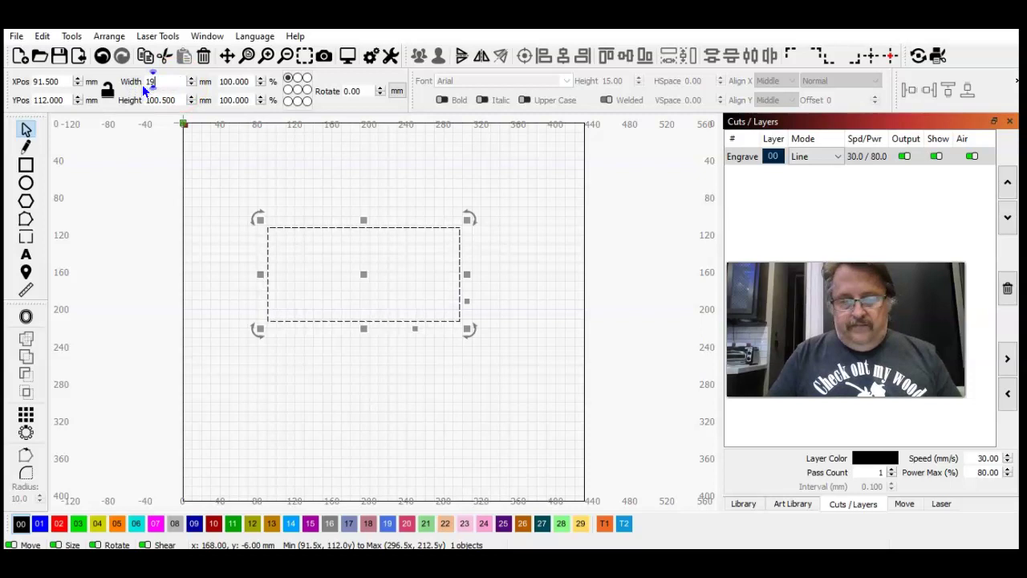
key(Tab)
text(10)
key(Tab)
click(296, 229)
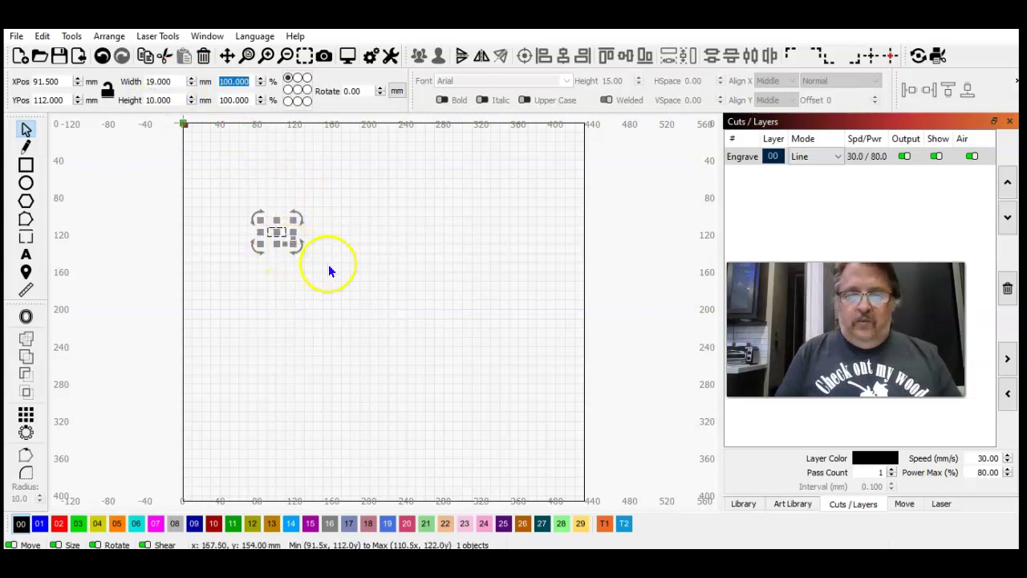
- Centre the rectangle on the work area and zoom to it
click(869, 56)
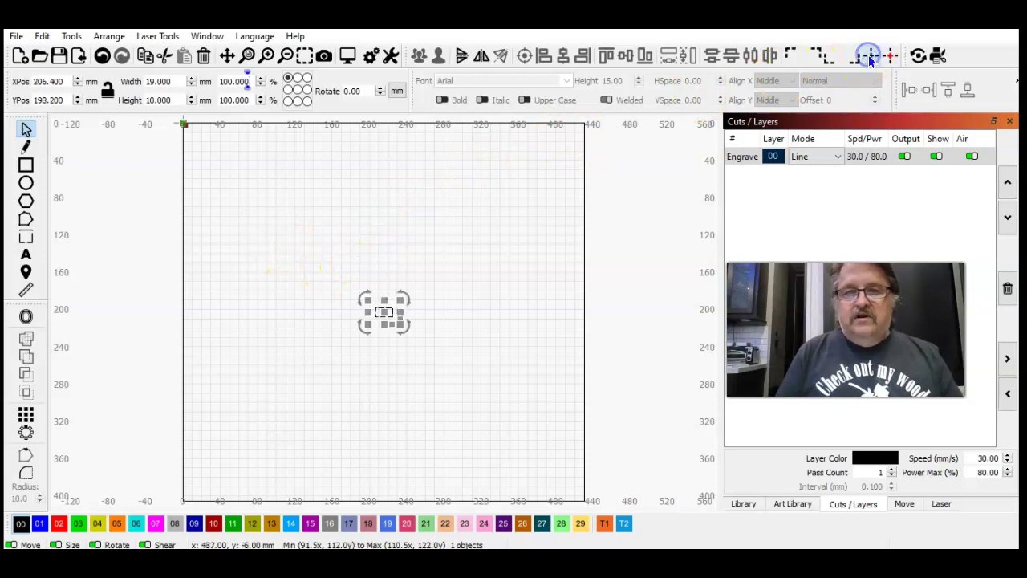
click(304, 56)
click(287, 56)
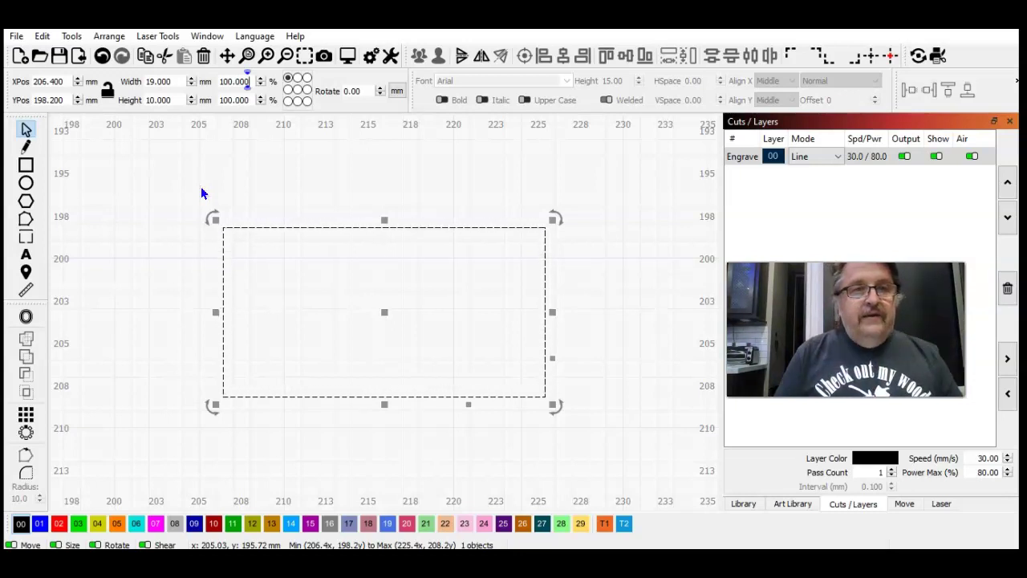
- Lock aspect, move the rectangle to layer T1, scale it to 24.7 × 13 mm, and nudge it up-left
click(108, 92)
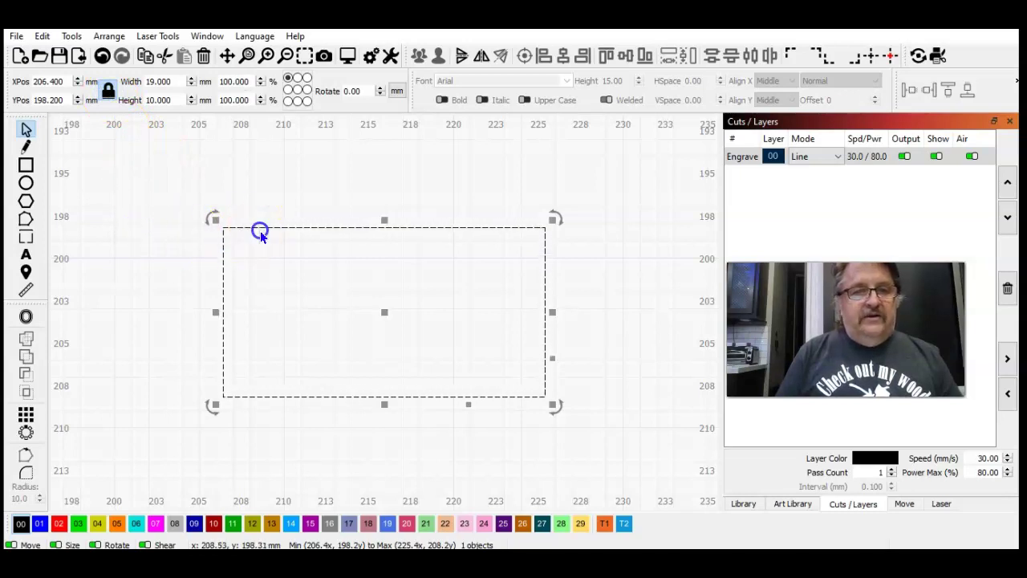
click(604, 523)
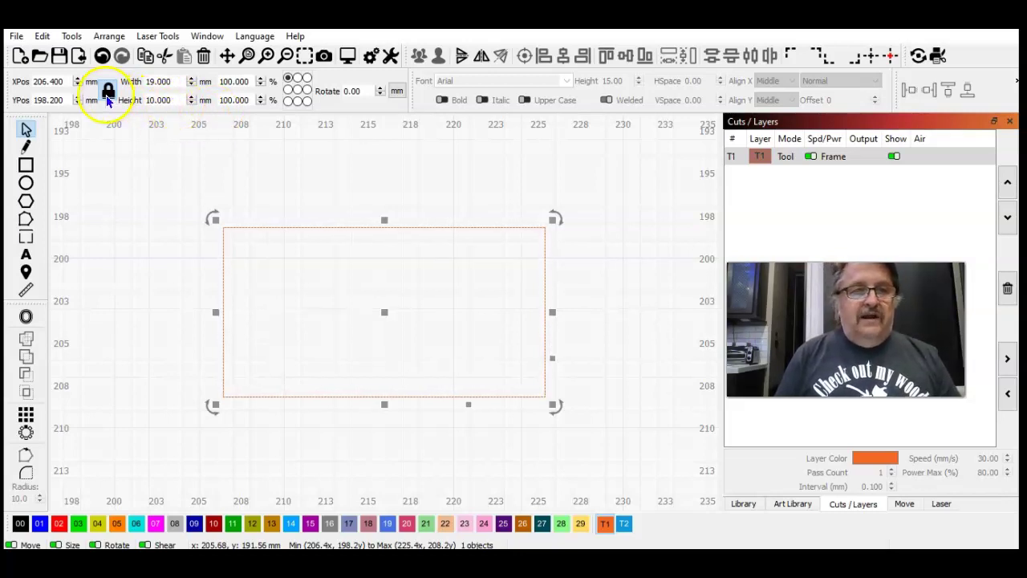
drag(171, 102, 129, 101)
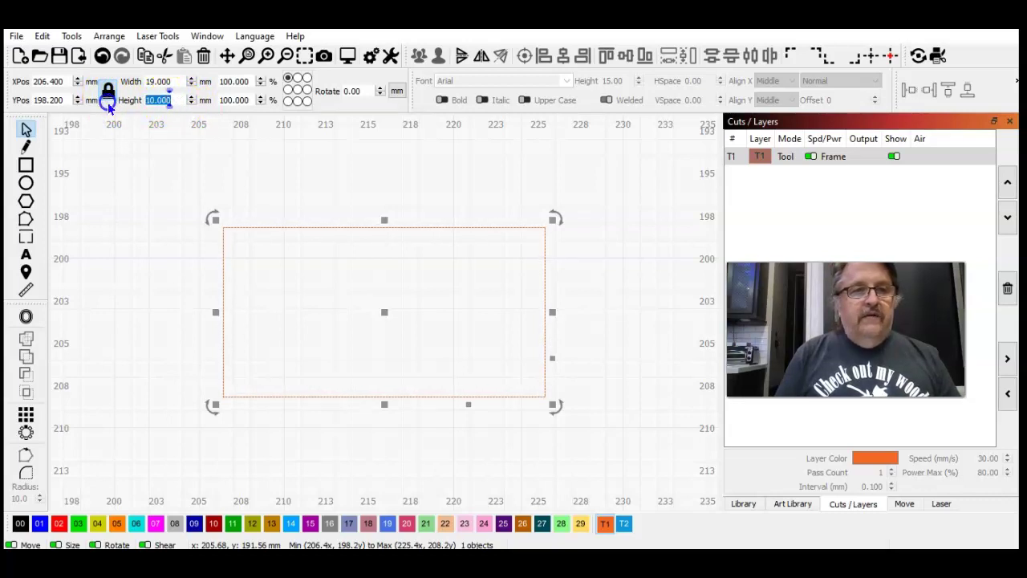
text(13)
key(Tab)
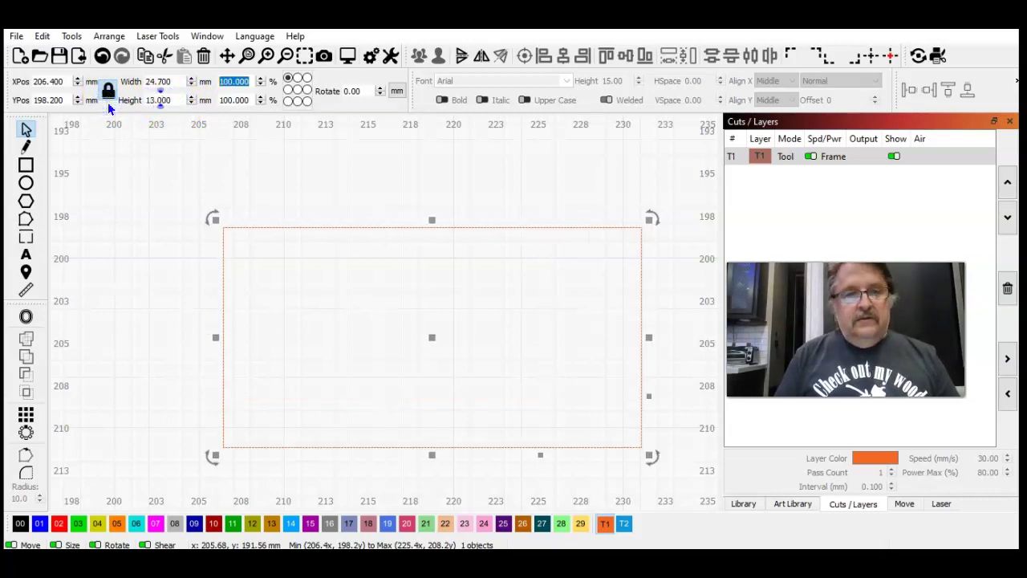
click(430, 336)
drag(430, 336, 382, 293)
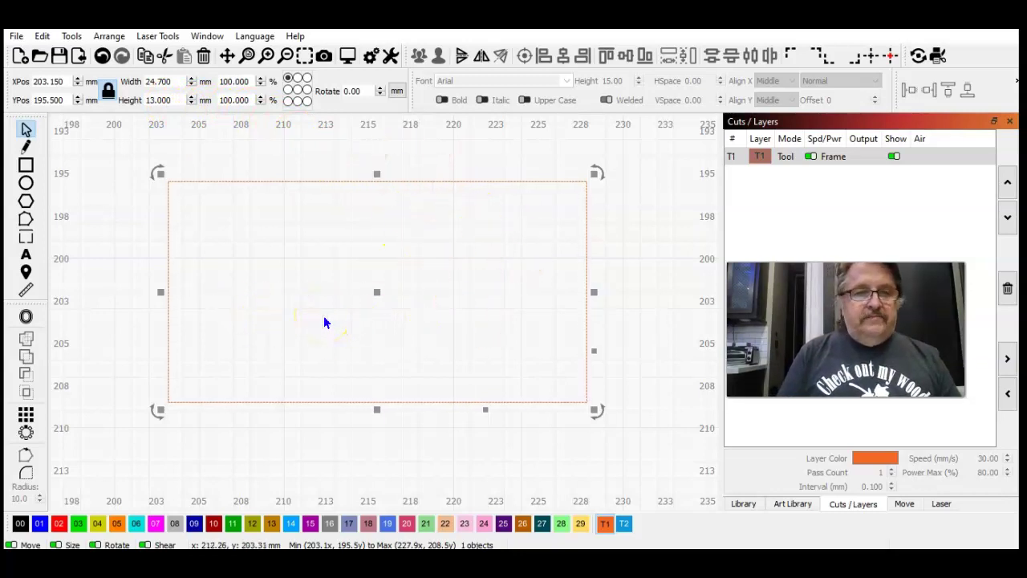
- Draw a small rectangle on layer 00 and move it into the frame's top-left corner
click(26, 164)
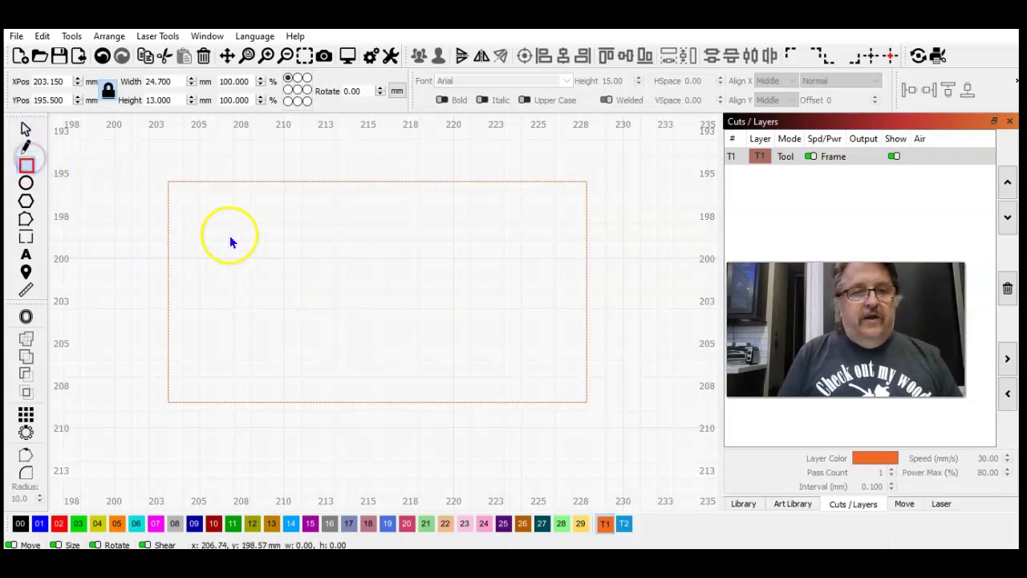
drag(242, 216, 376, 297)
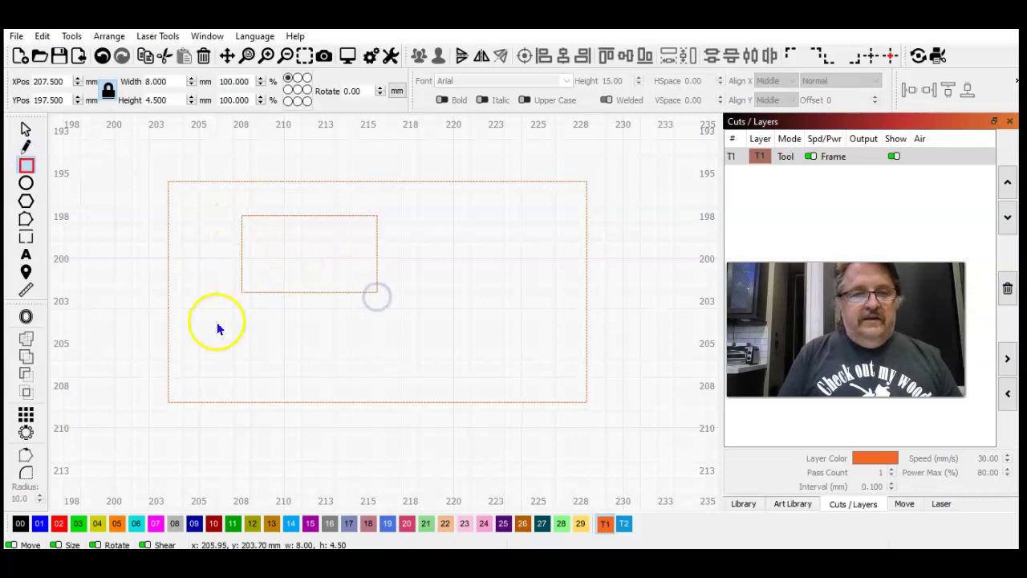
click(26, 128)
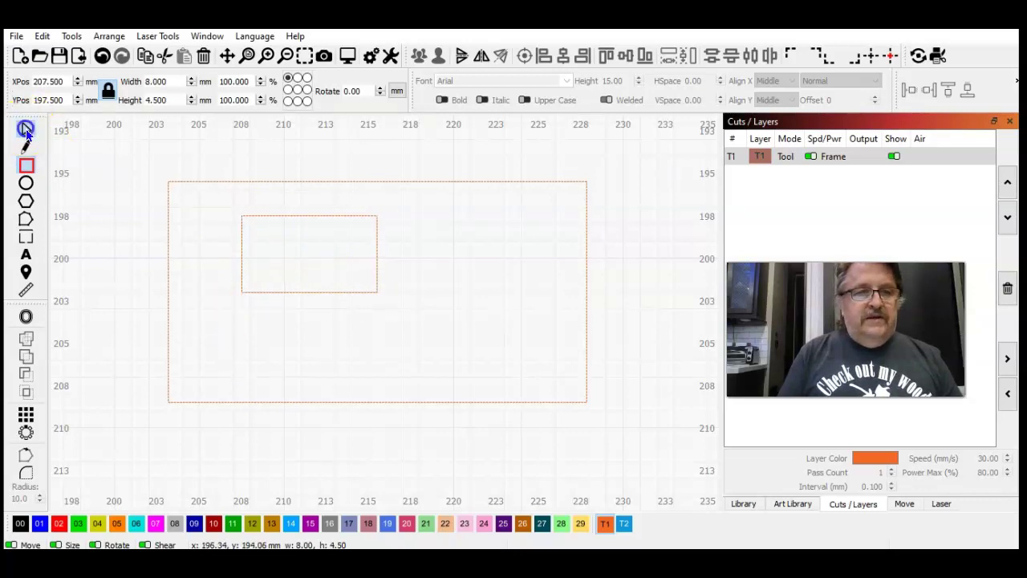
click(20, 523)
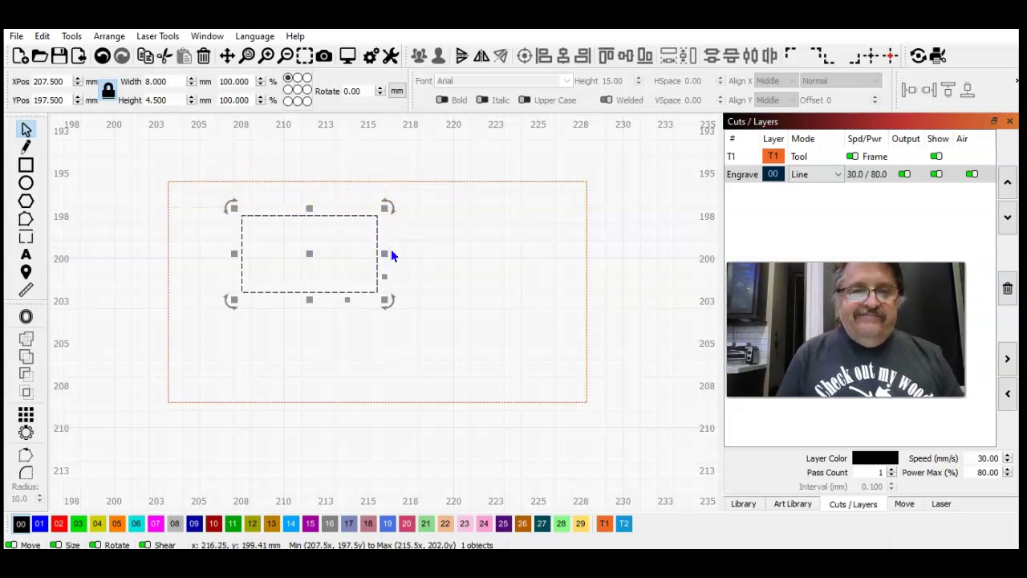
drag(321, 249, 241, 226)
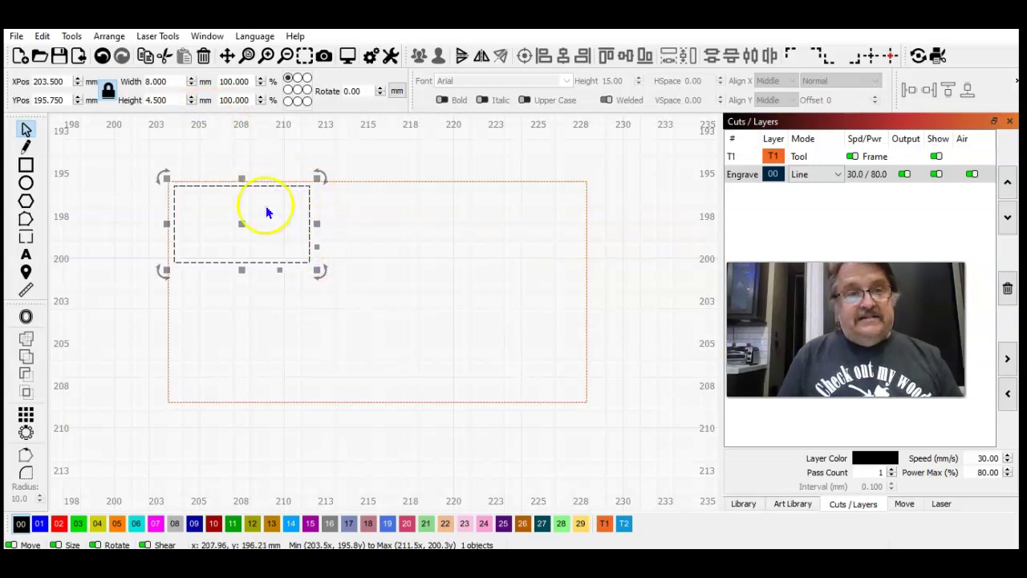
- Unlock the aspect ratio, set the small rectangle's height to 7 mm, and widen it
click(108, 90)
drag(167, 101, 130, 100)
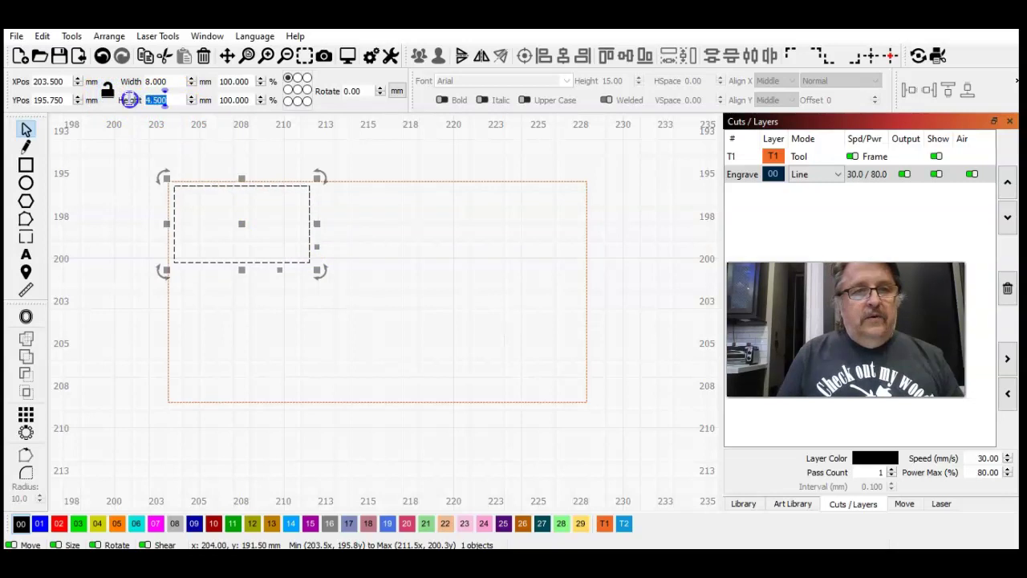
text(7)
key(Tab)
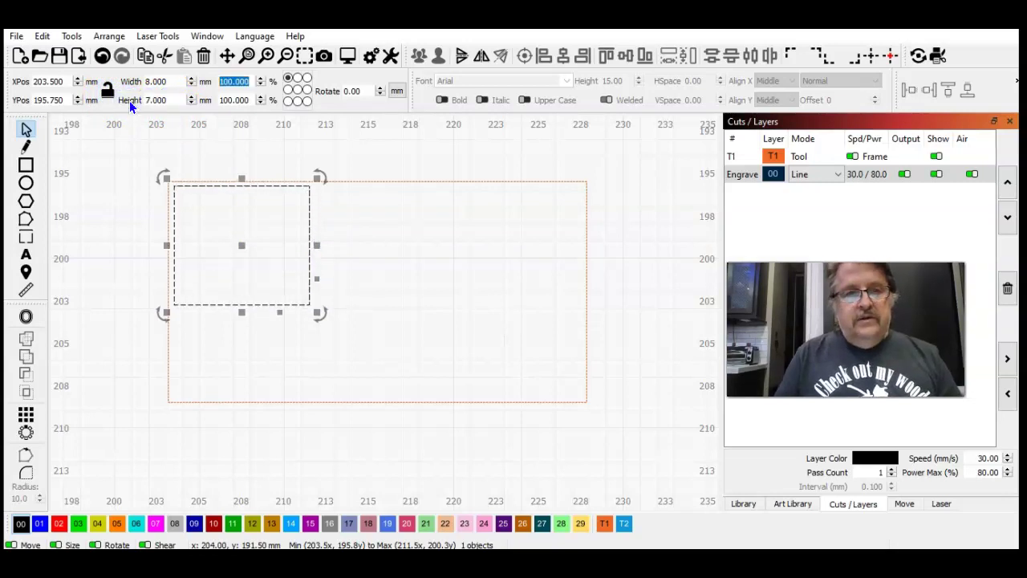
click(193, 212)
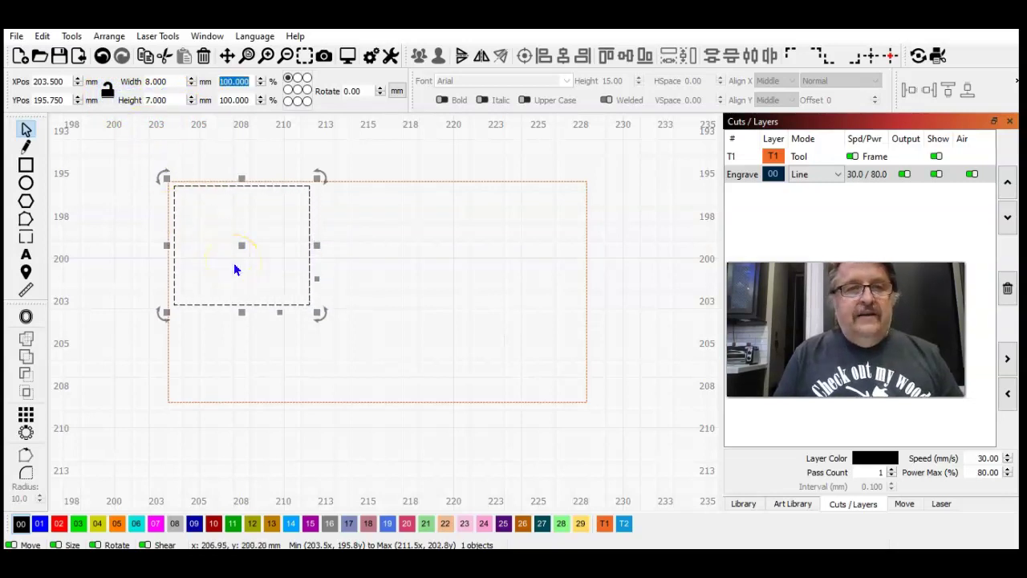
click(270, 259)
click(209, 191)
click(295, 210)
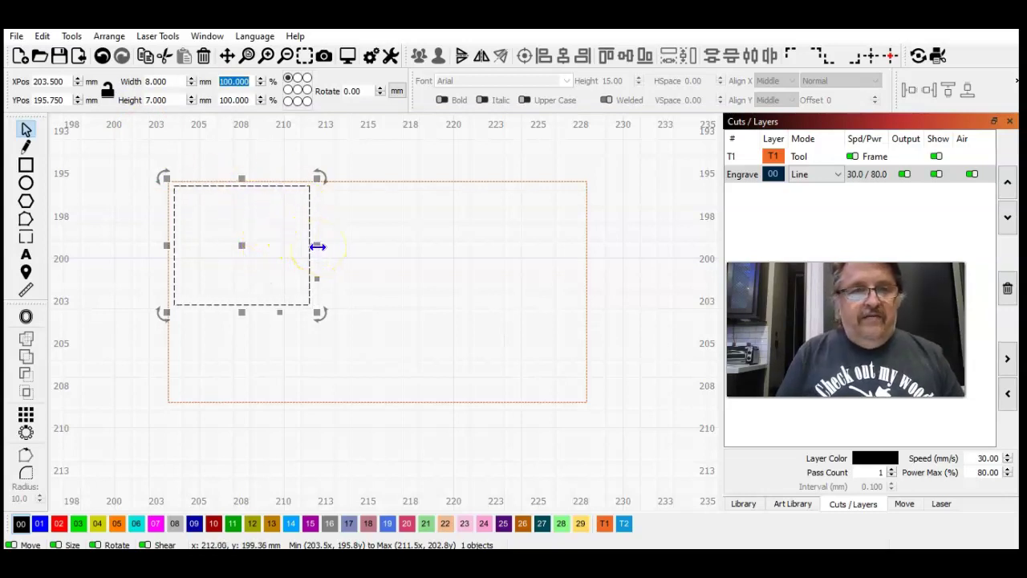
drag(317, 245, 355, 248)
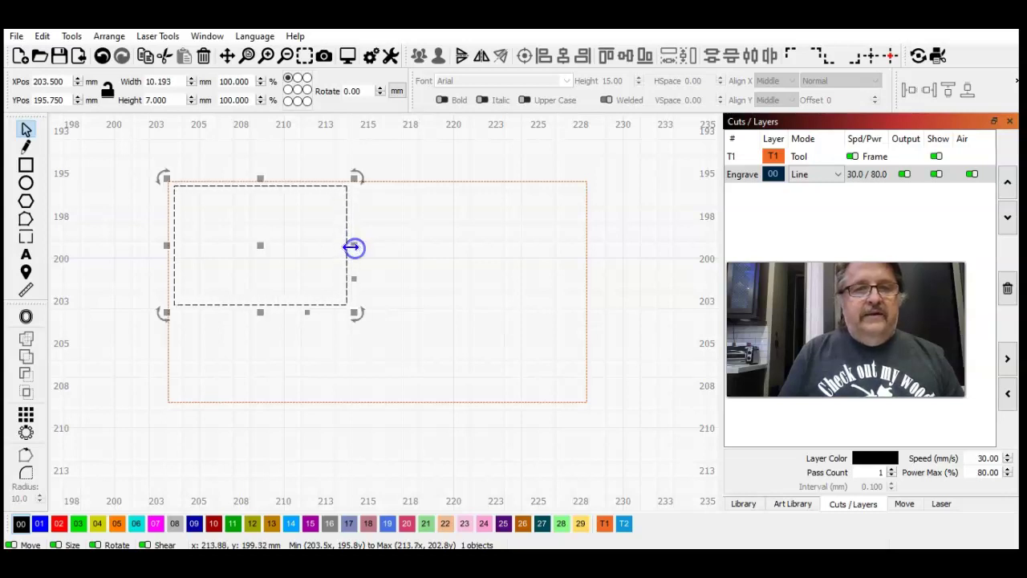
- Set the small rectangle's width to 10.7 mm and select it along with the frame
click(26, 128)
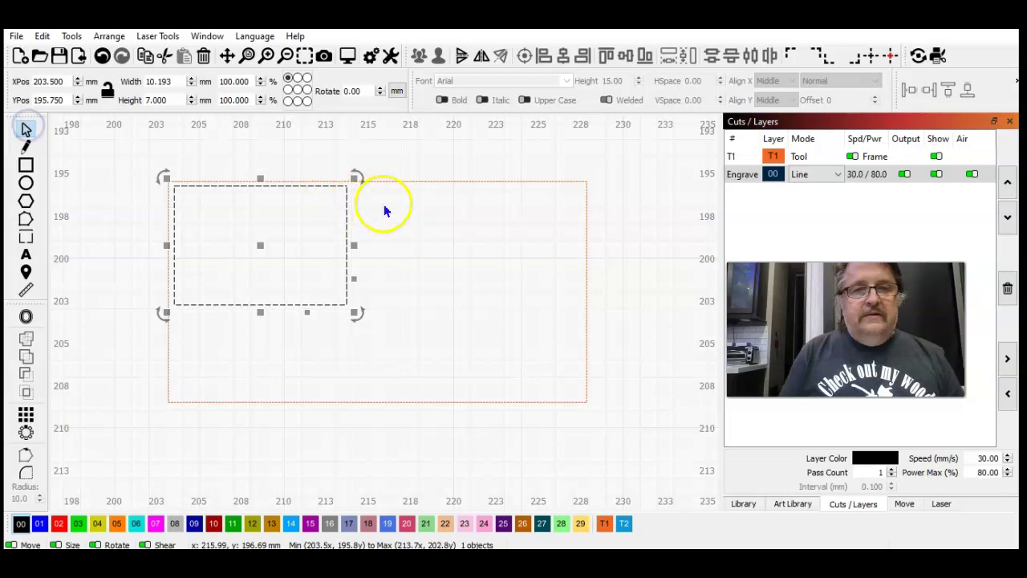
click(396, 178)
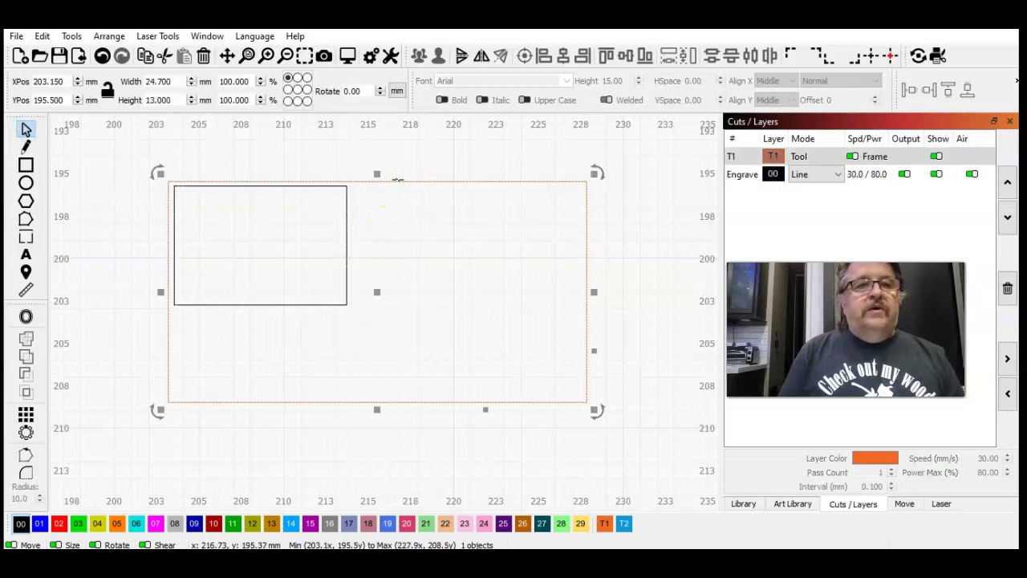
click(347, 245)
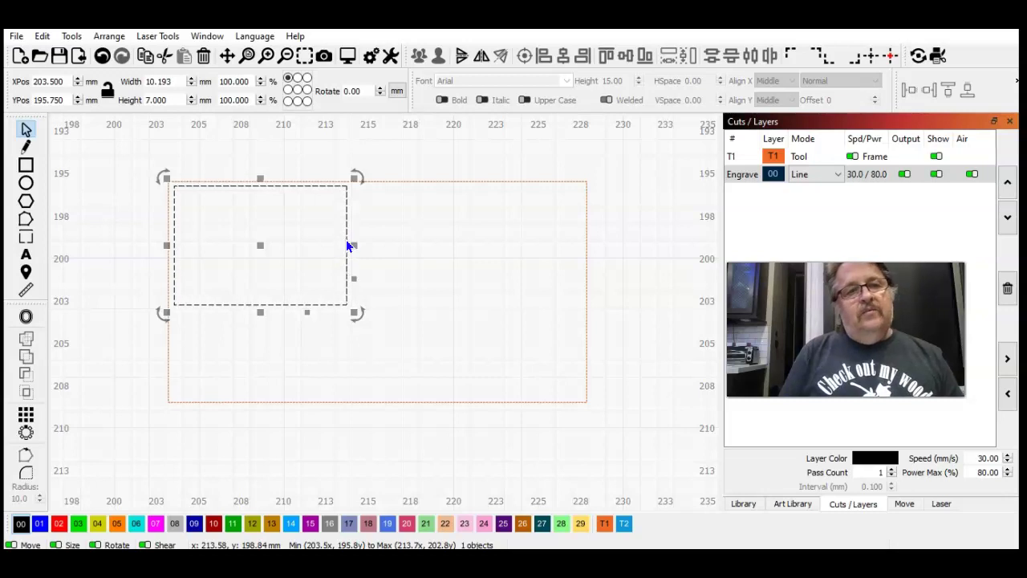
click(190, 131)
click(173, 84)
drag(167, 83, 128, 84)
text(1)
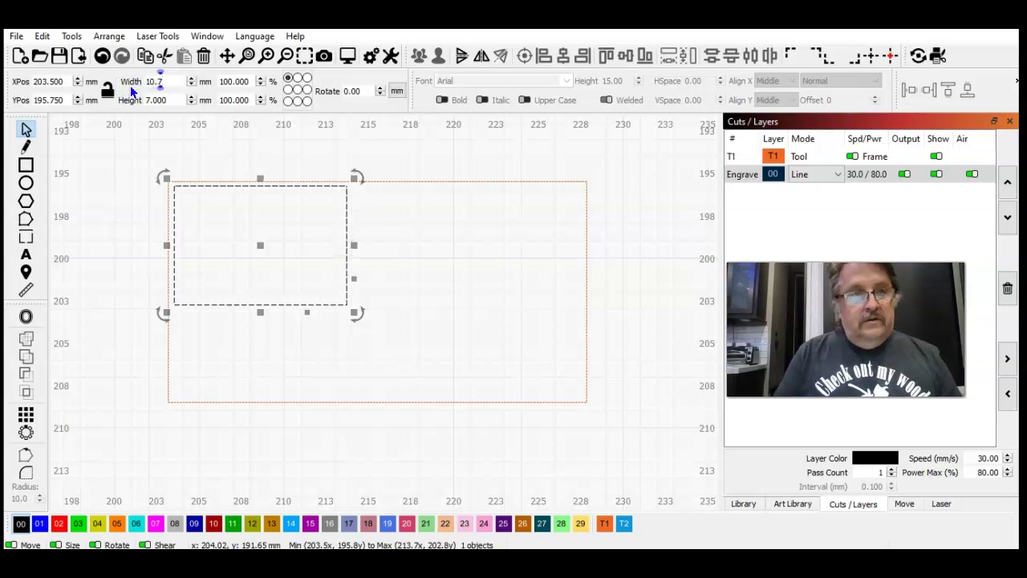
text(0.7)
key(Tab)
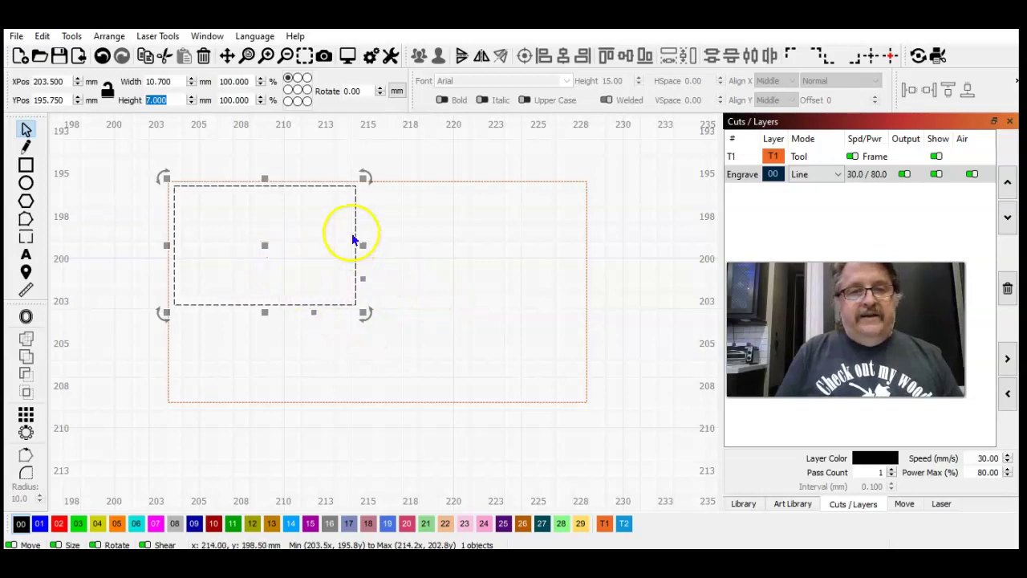
shift+click(442, 181)
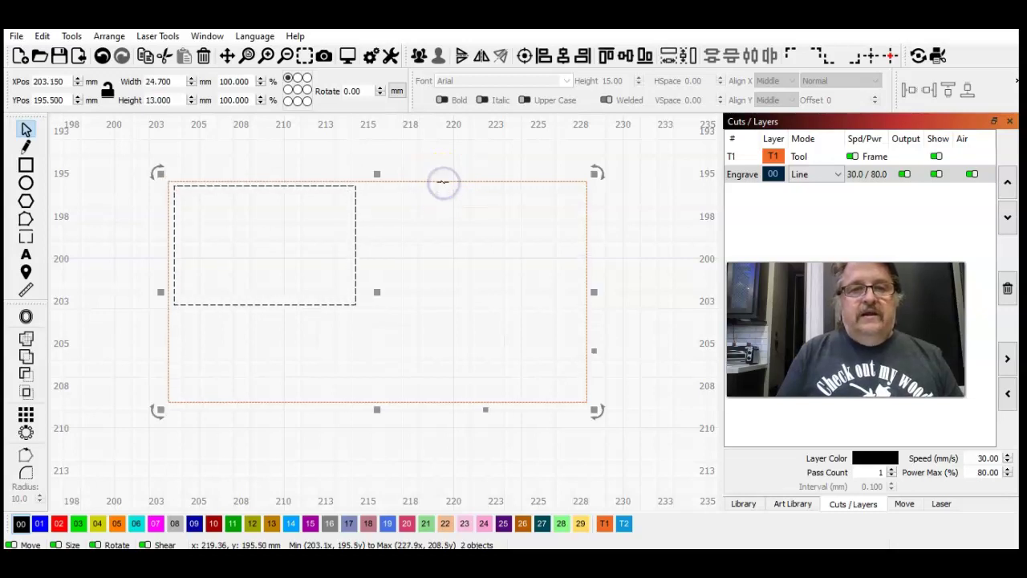
- Align the canton's top and left edges with the frame, then reselect the canton
click(605, 60)
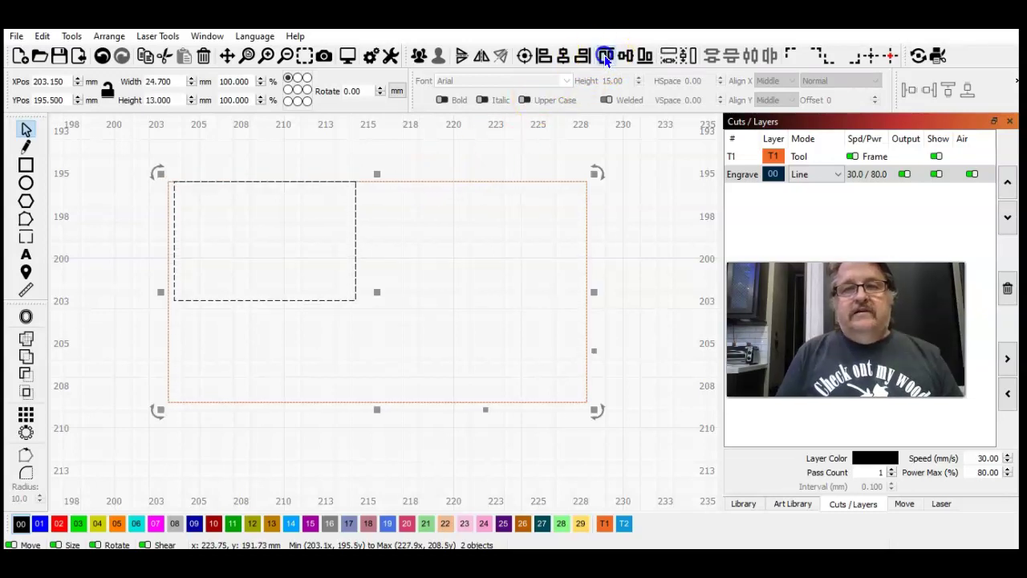
click(545, 60)
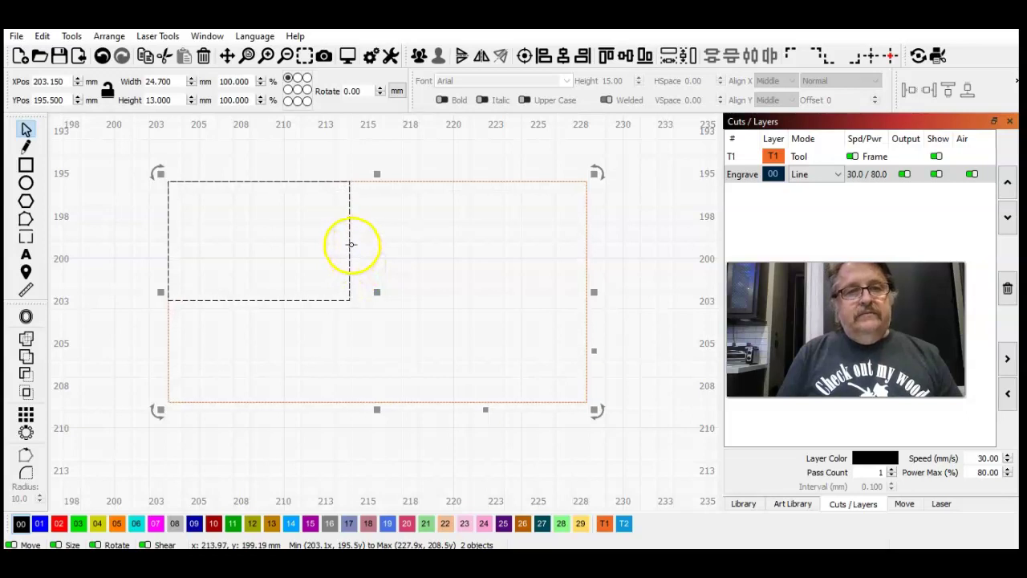
click(415, 247)
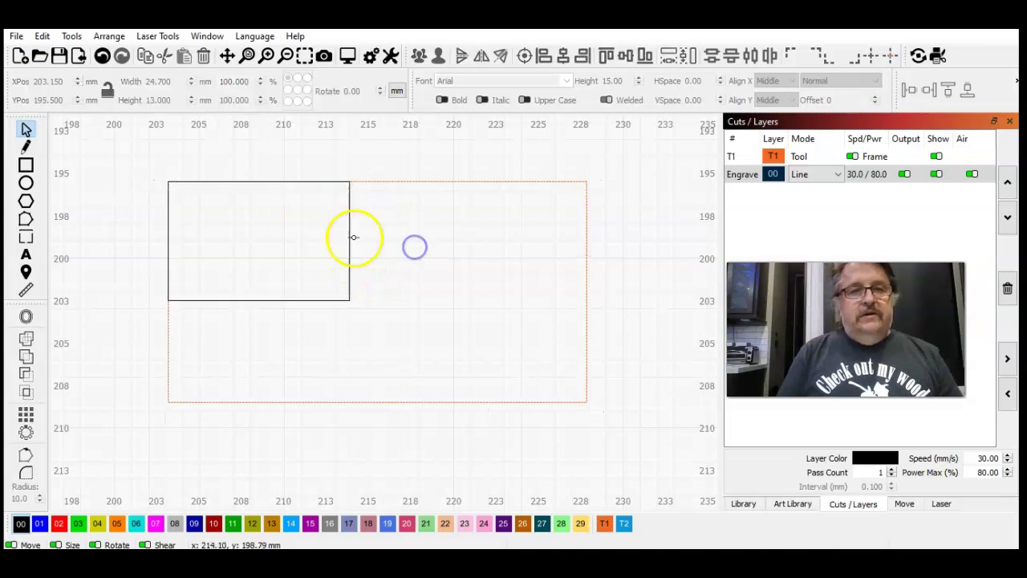
click(353, 237)
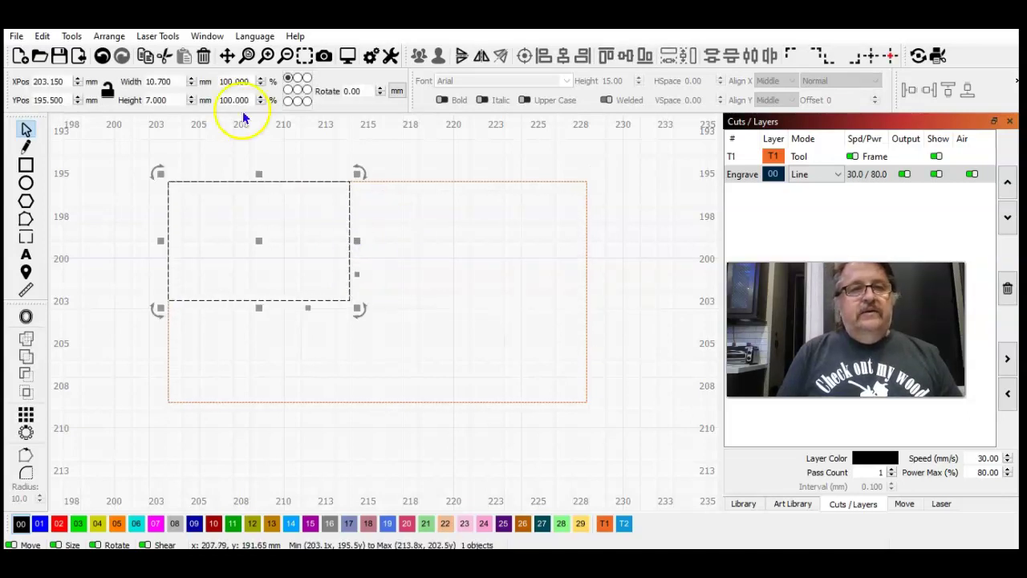
- Adjust the canton width through 10.7 and 11.7 to a final 11 mm
drag(169, 81, 132, 84)
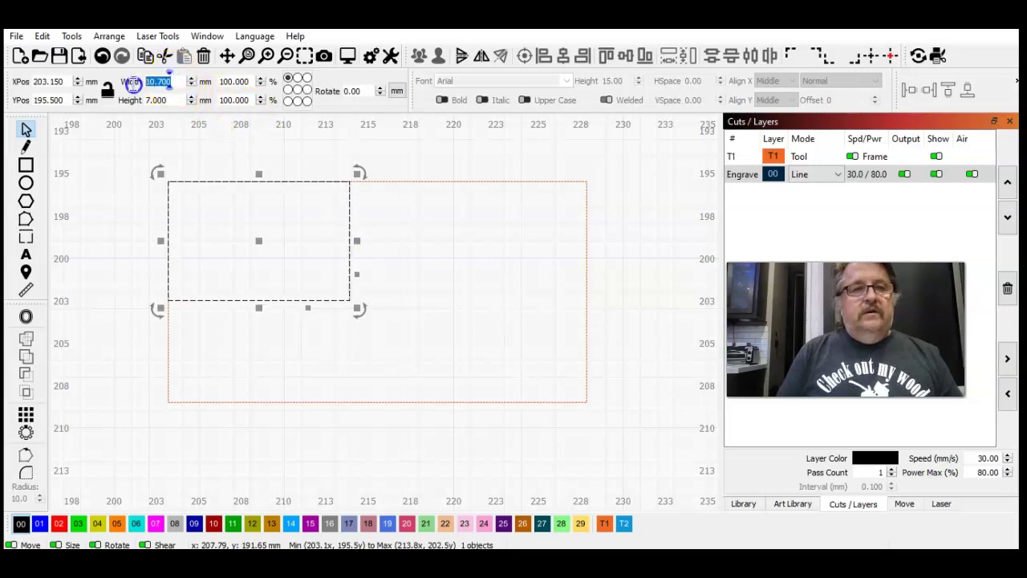
text(1)
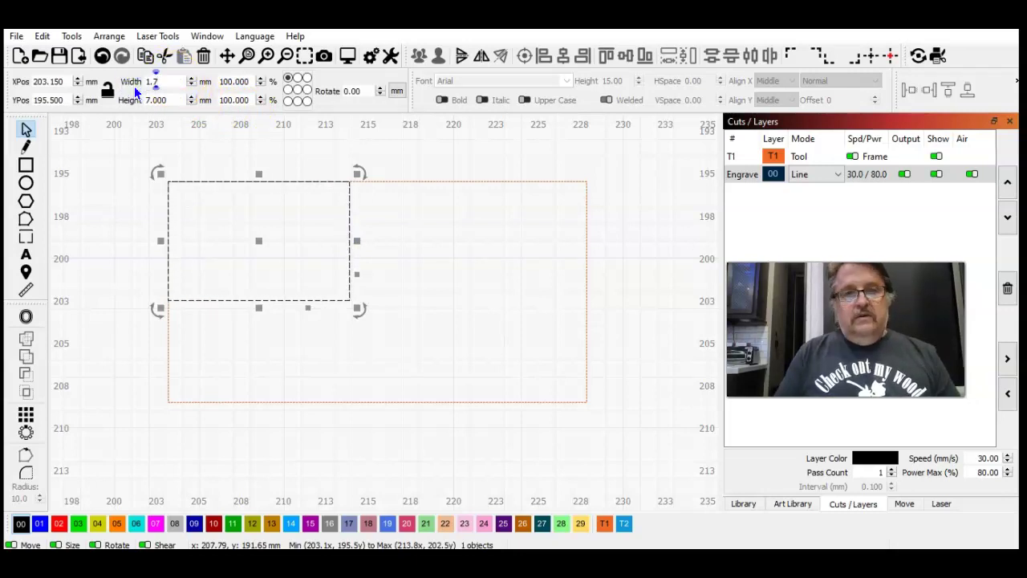
text(.7)
key(Tab)
click(157, 81)
text(0)
key(Return)
double_click(171, 81)
text(11.7)
key(Tab)
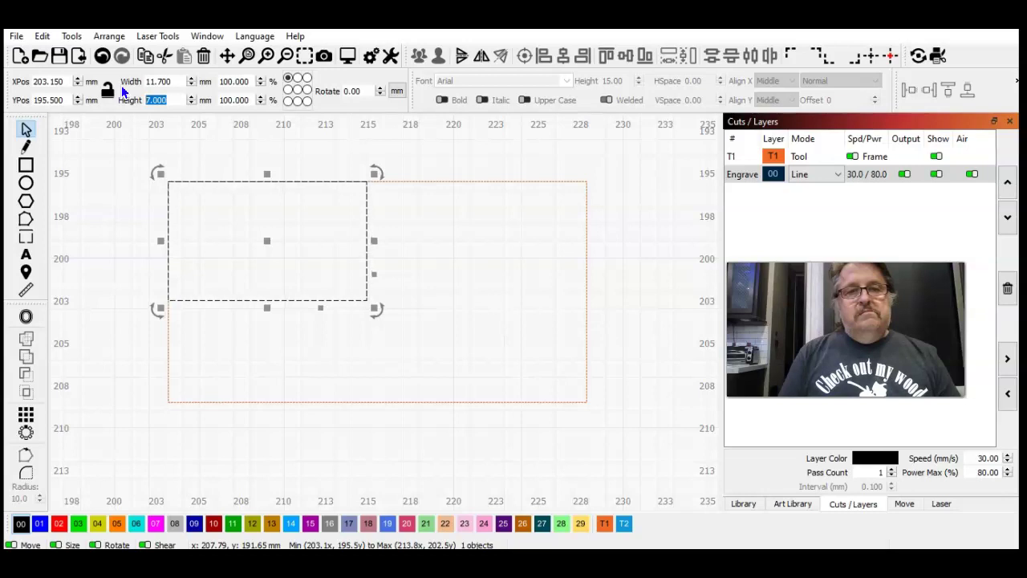
double_click(167, 81)
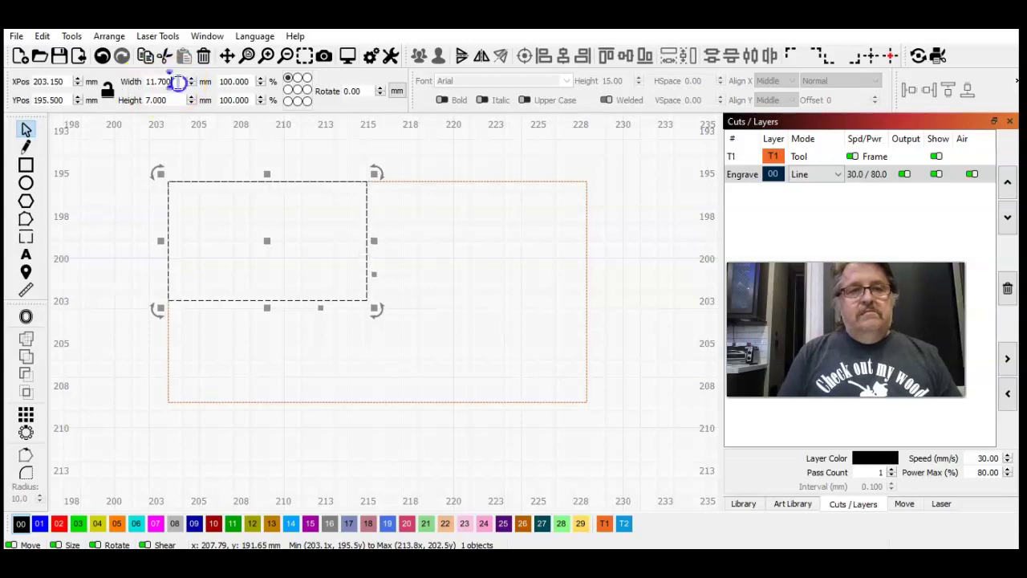
text(11)
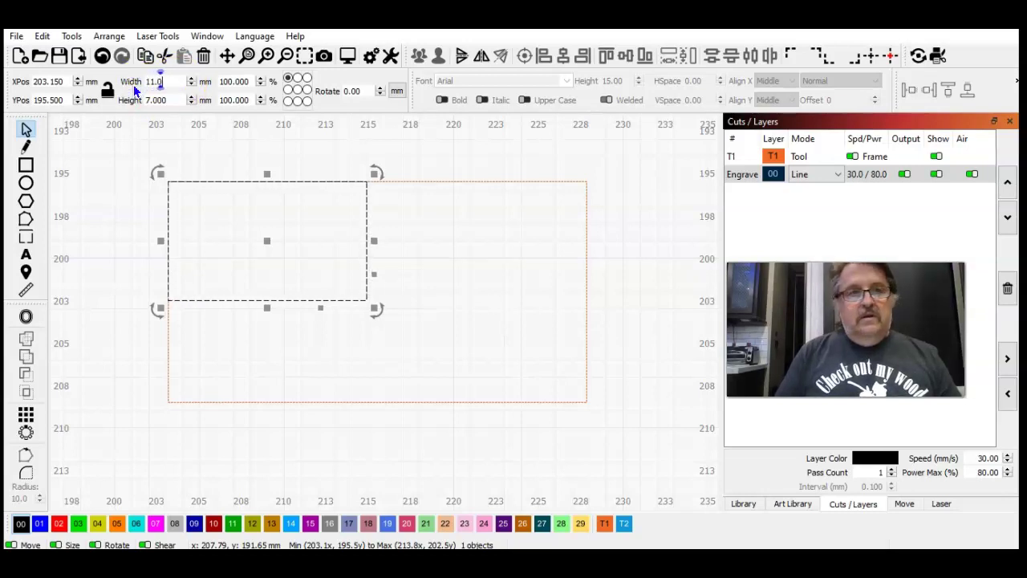
key(Tab)
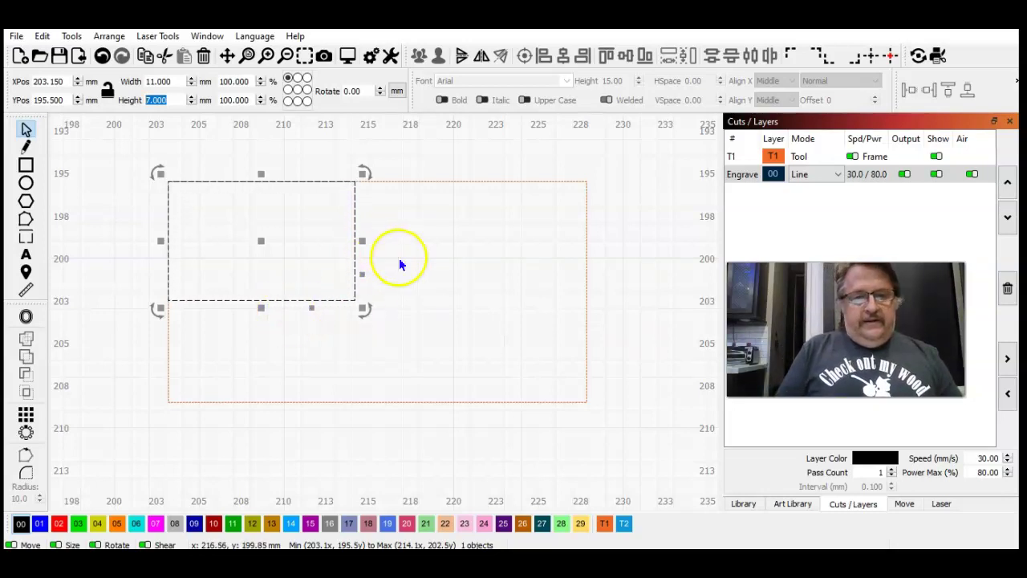
- Draw a thin 1 mm stripe beside the canton and set its width to 13.7 mm
click(26, 164)
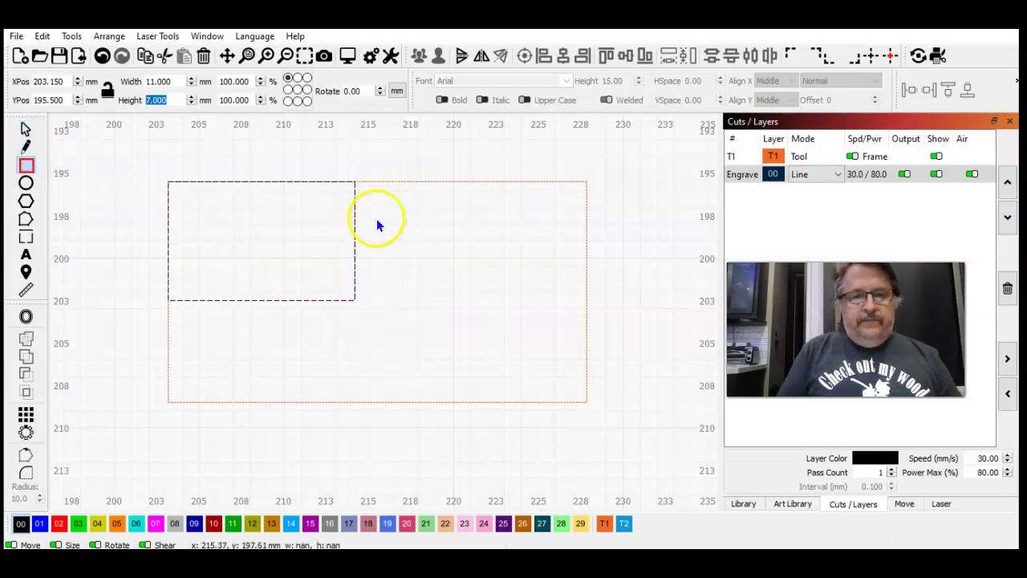
drag(361, 233, 529, 249)
drag(592, 252, 590, 252)
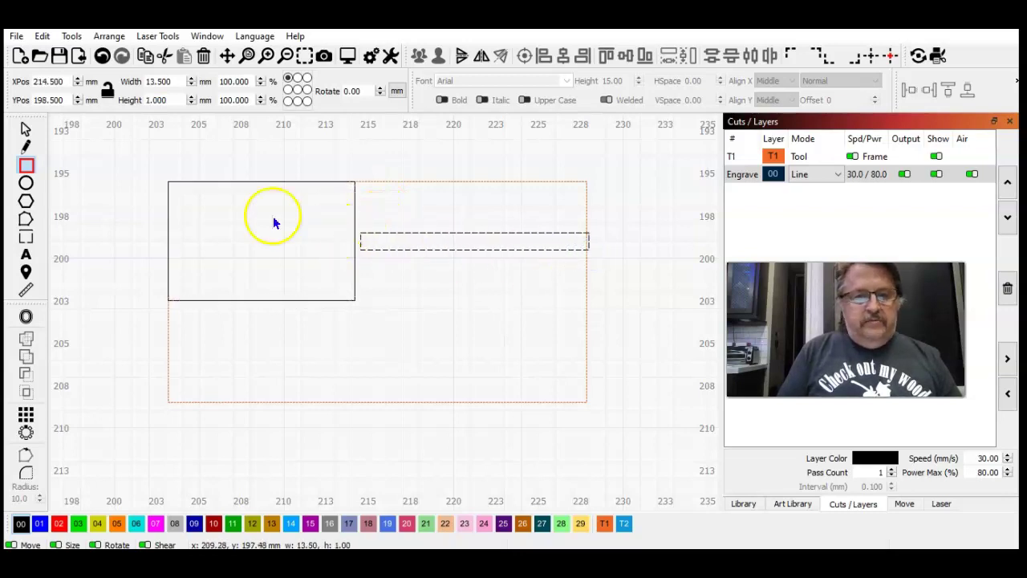
click(24, 131)
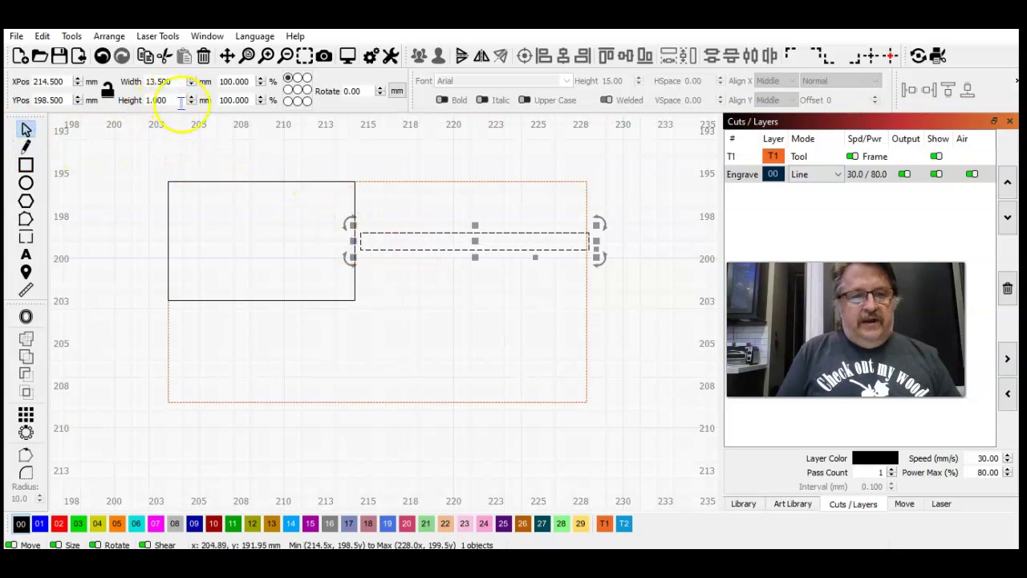
click(416, 182)
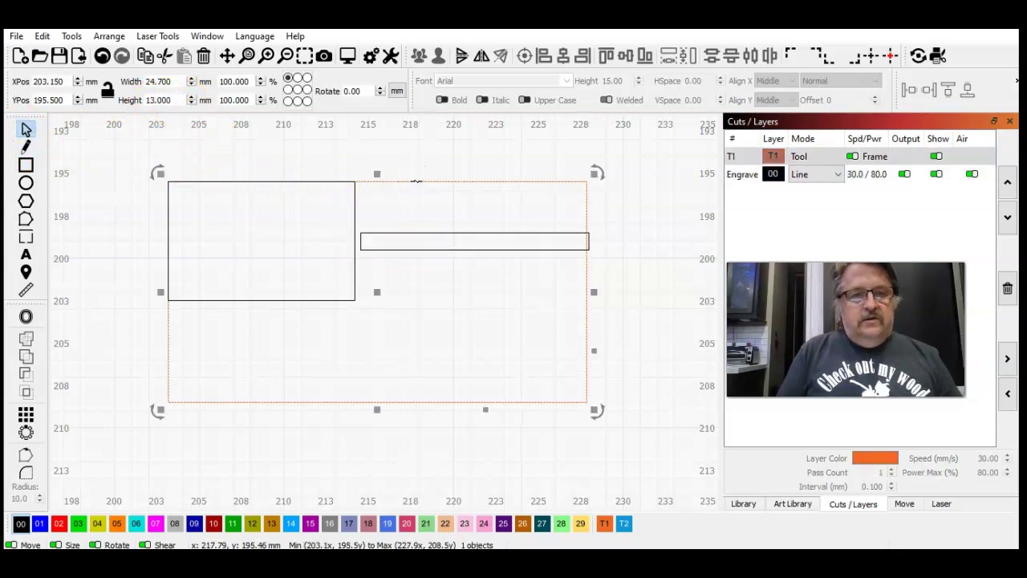
click(355, 207)
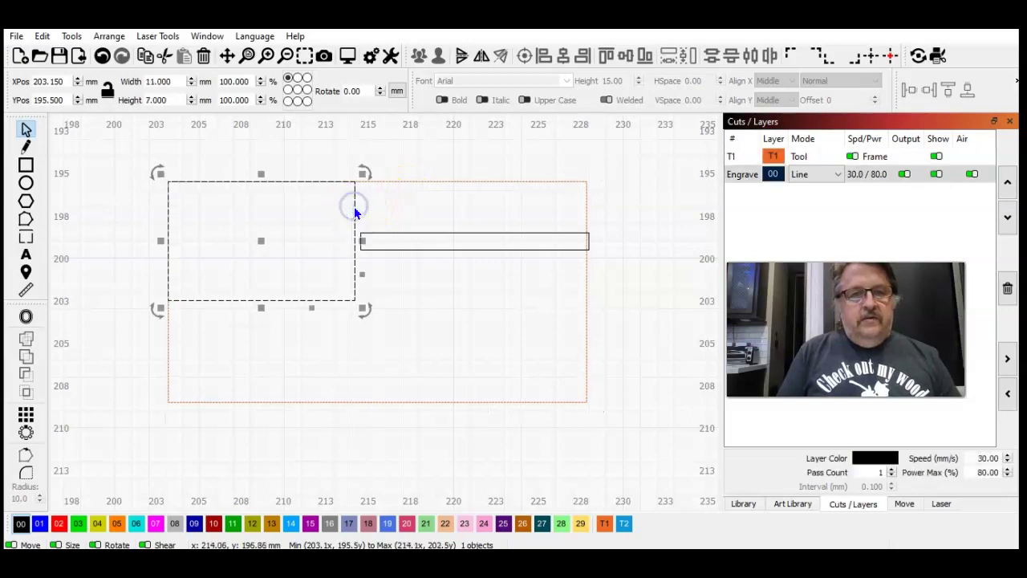
click(458, 232)
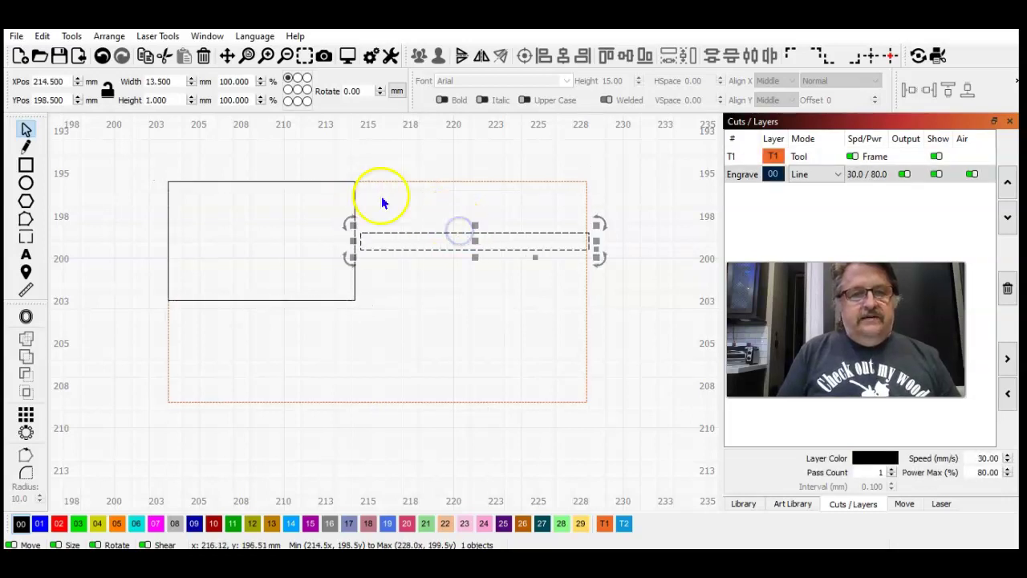
drag(176, 81, 131, 85)
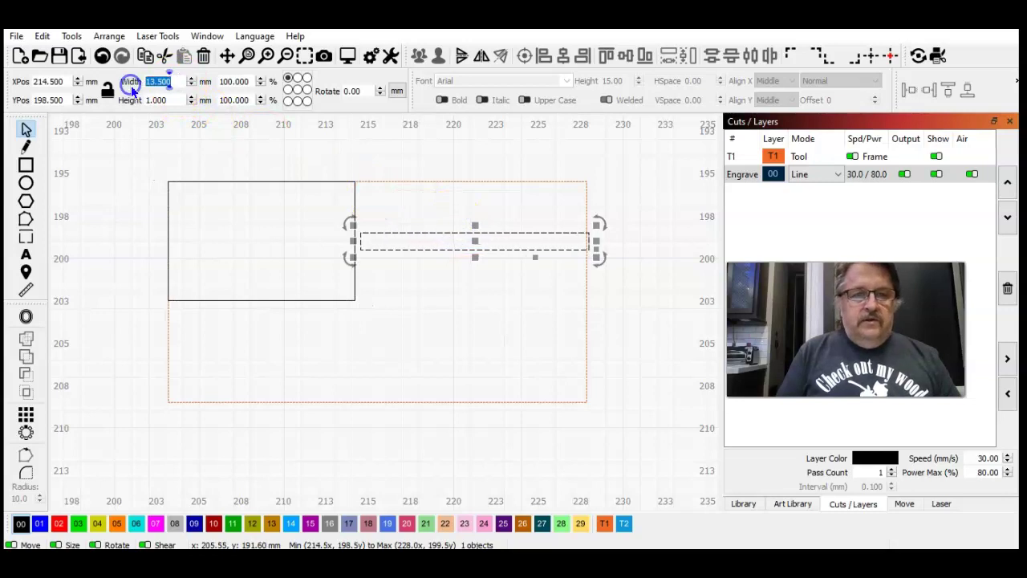
text(13.)
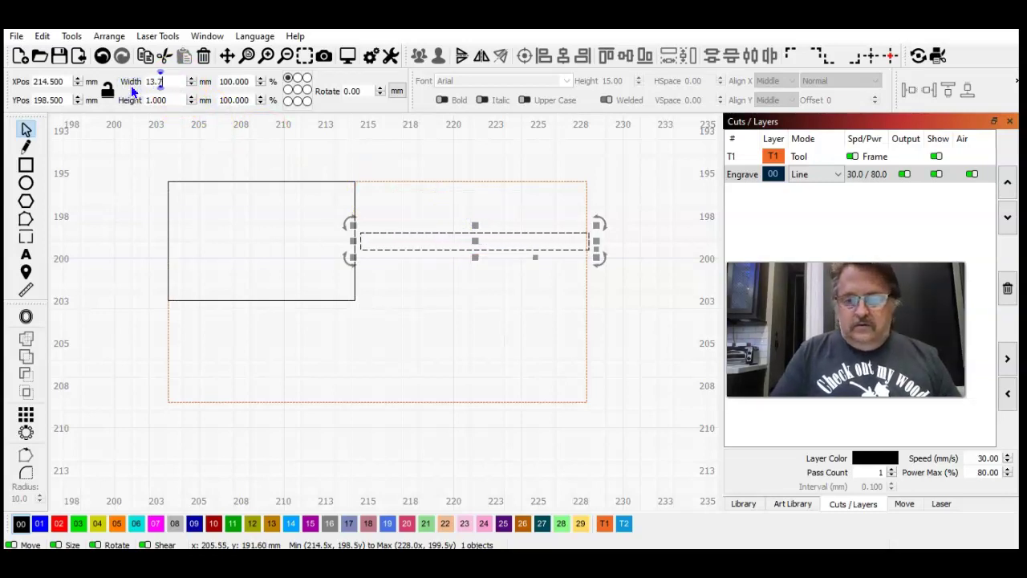
drag(147, 99, 180, 122)
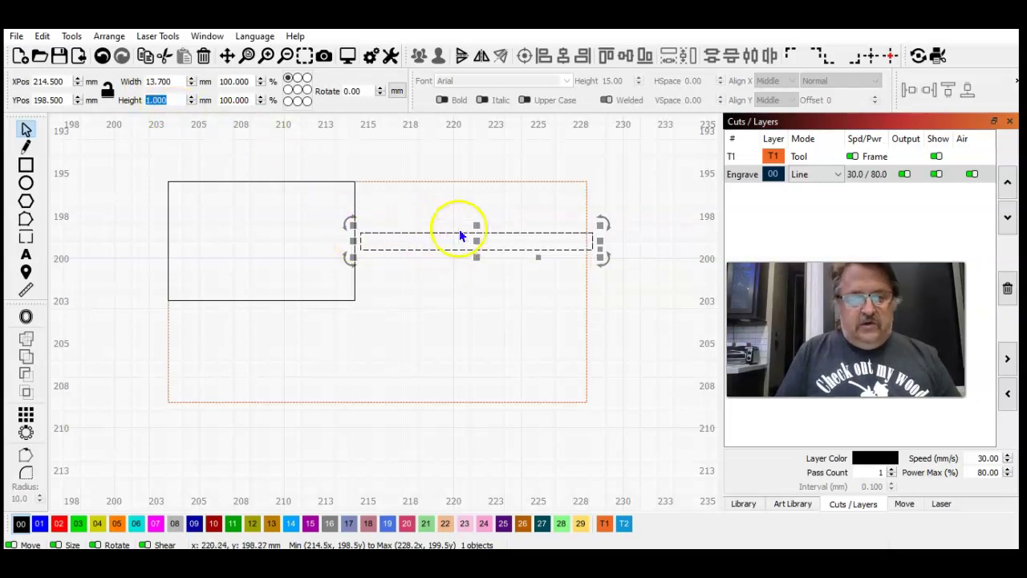
- Align the stripe to the frame's top and right edges, then reselect the stripe
click(456, 184)
click(457, 181)
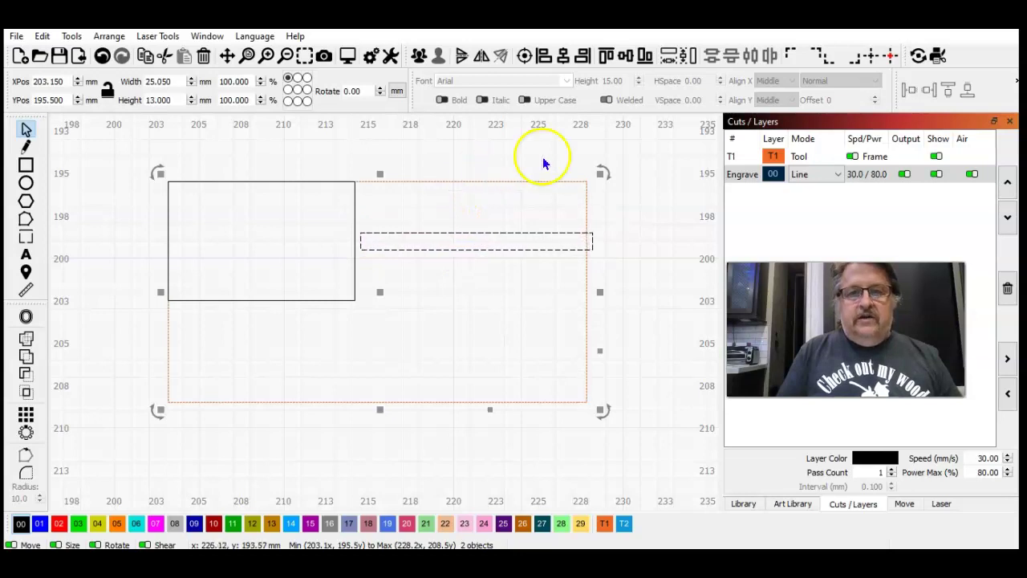
click(607, 56)
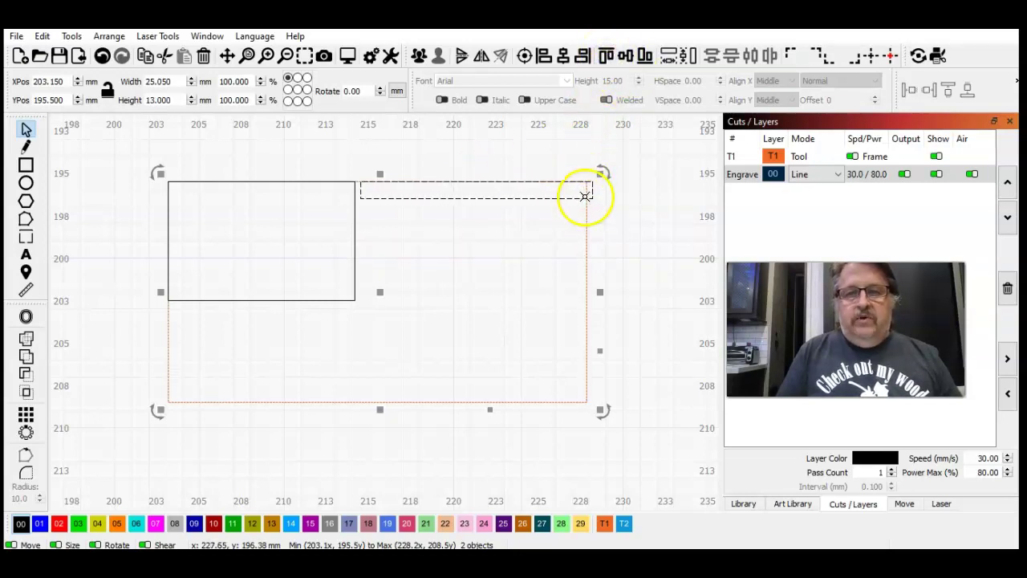
click(587, 56)
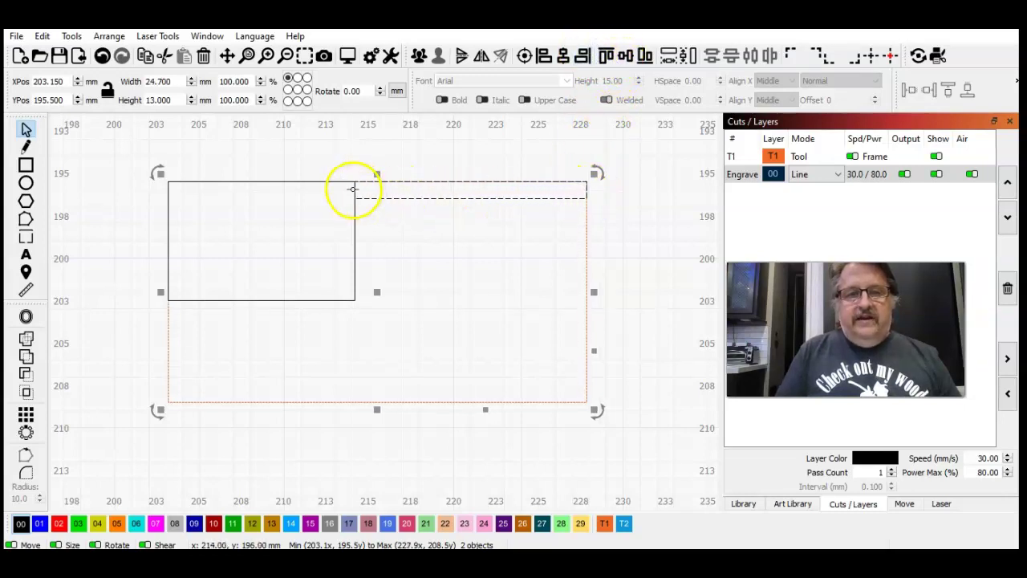
click(479, 152)
click(486, 199)
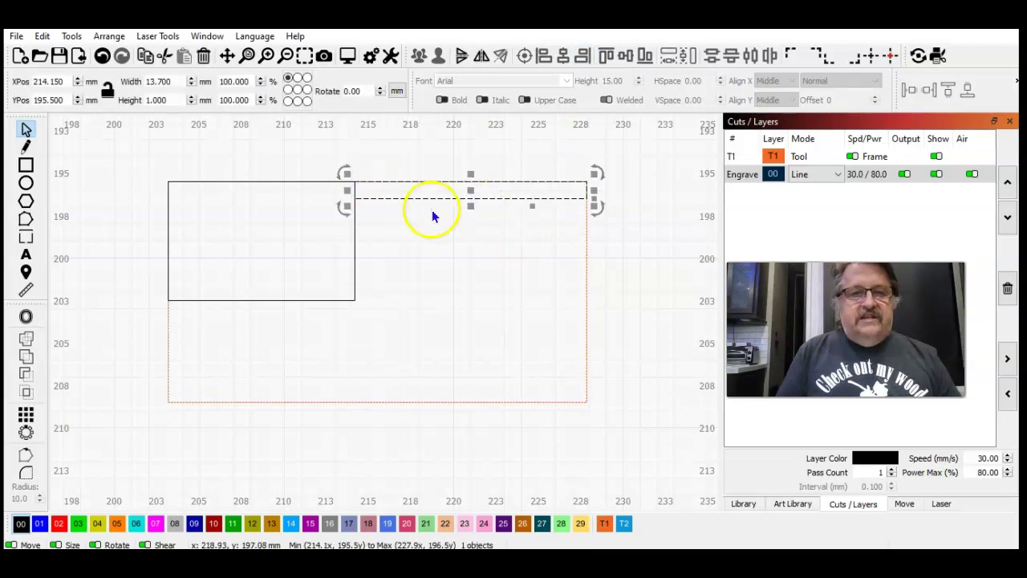
click(26, 415)
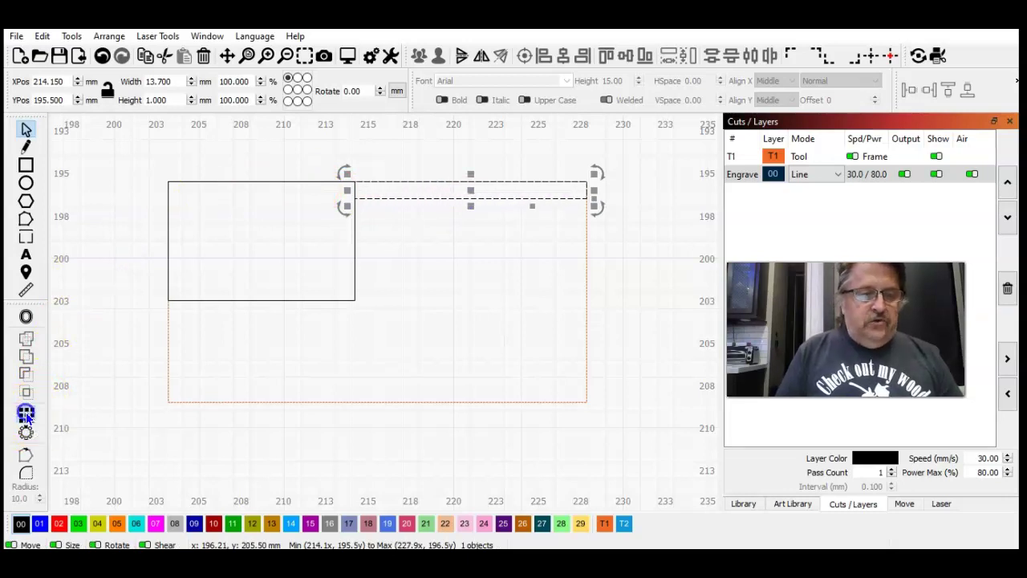
- Try adding stripe rows in the grid array settings, then close without applying
drag(456, 126, 112, 82)
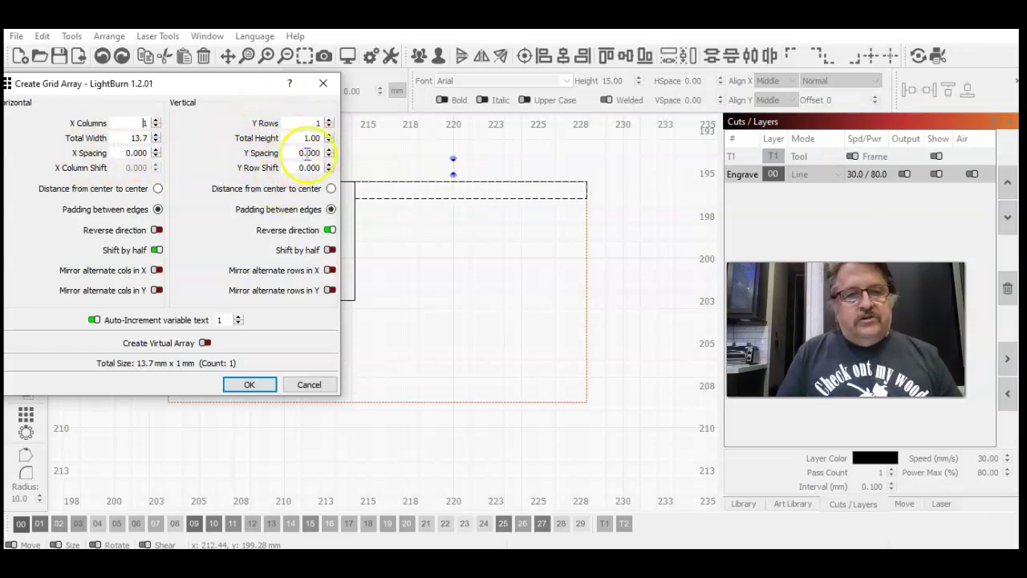
drag(242, 84, 197, 68)
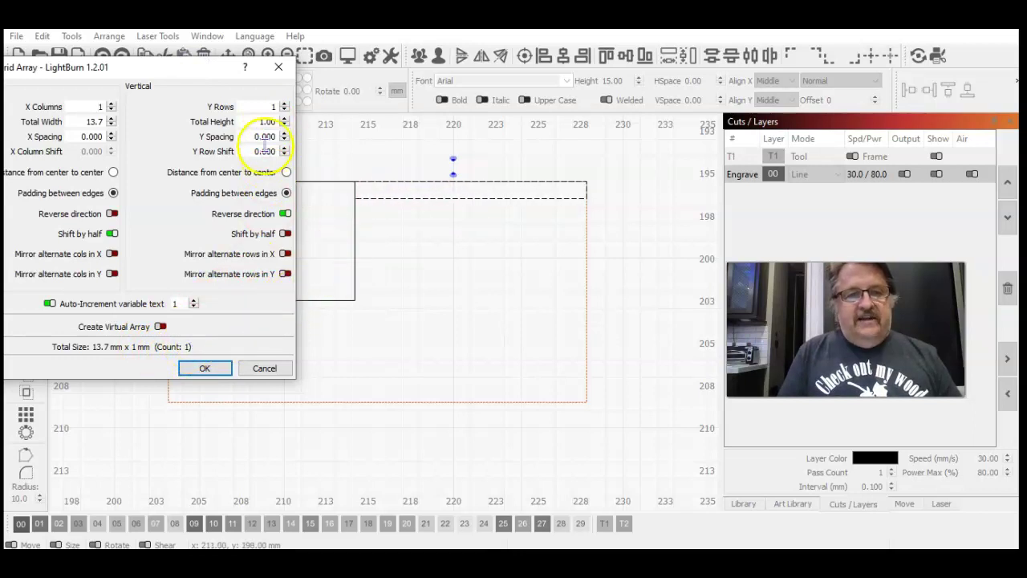
click(286, 106)
click(286, 106)
click(285, 105)
click(285, 106)
click(285, 106)
click(286, 106)
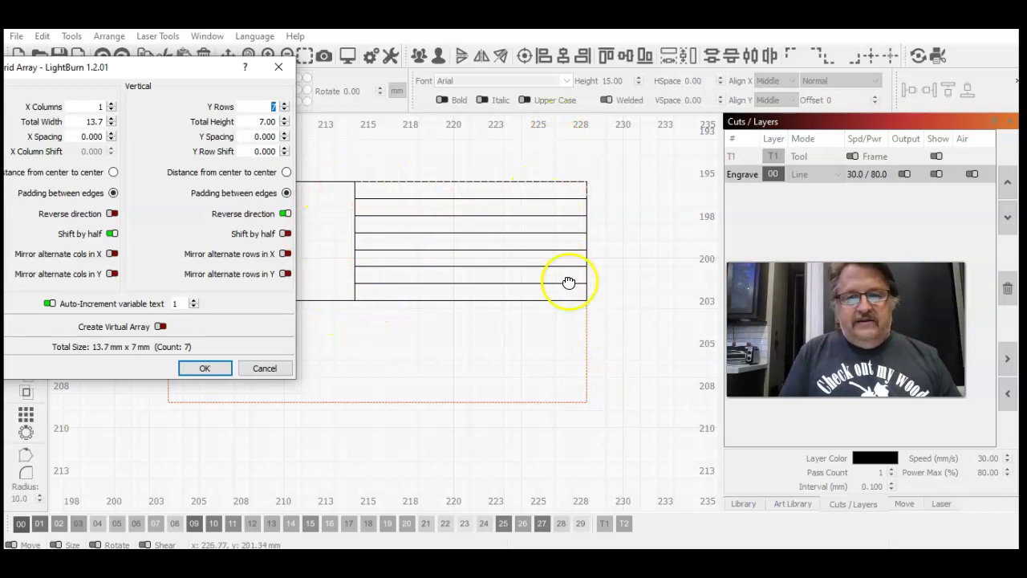
click(282, 69)
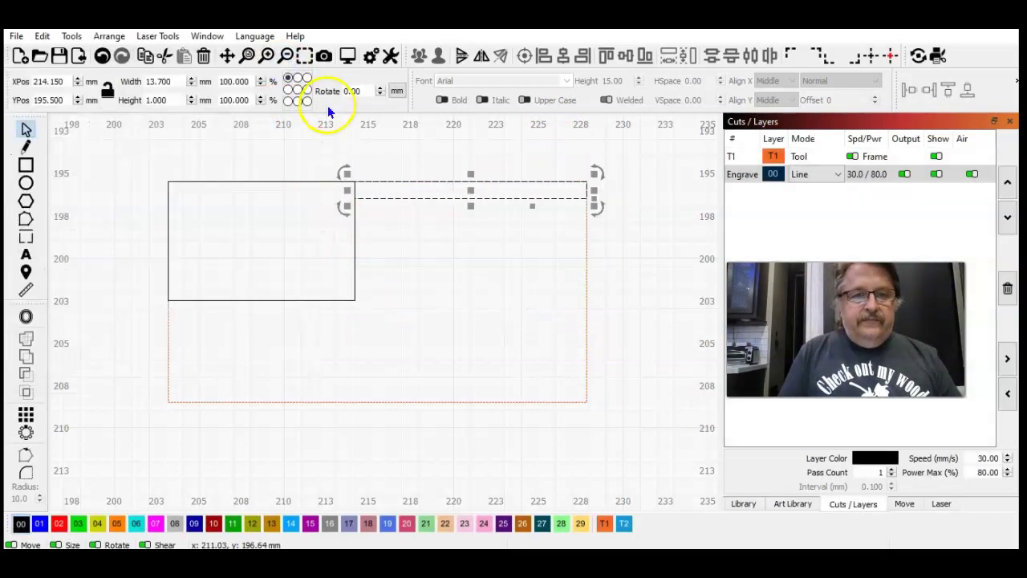
- Apply a seven-row stripe array and select the canton with all stripes
click(26, 415)
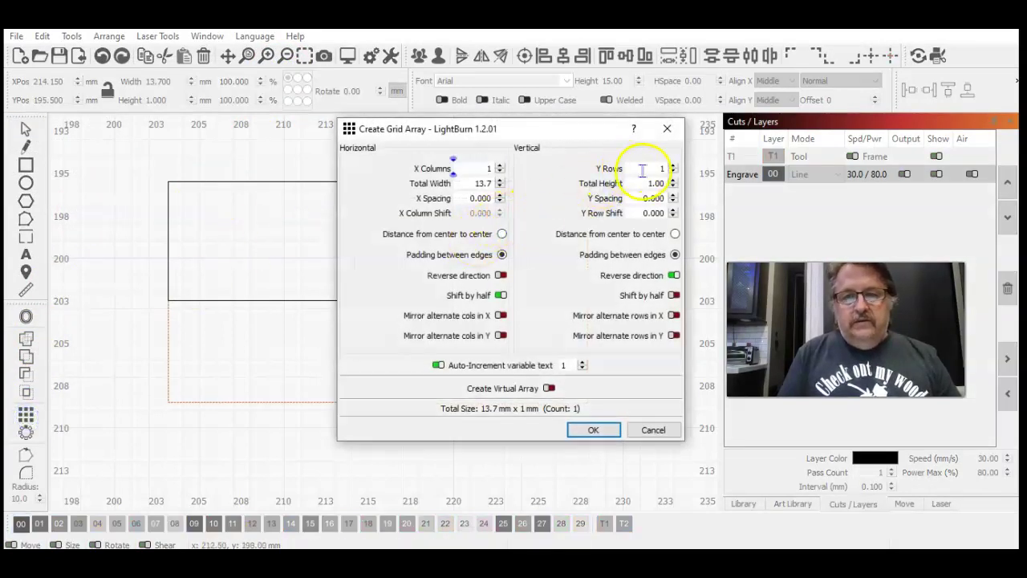
drag(574, 129, 275, 97)
click(373, 134)
click(374, 134)
click(373, 134)
click(374, 134)
click(373, 134)
click(374, 134)
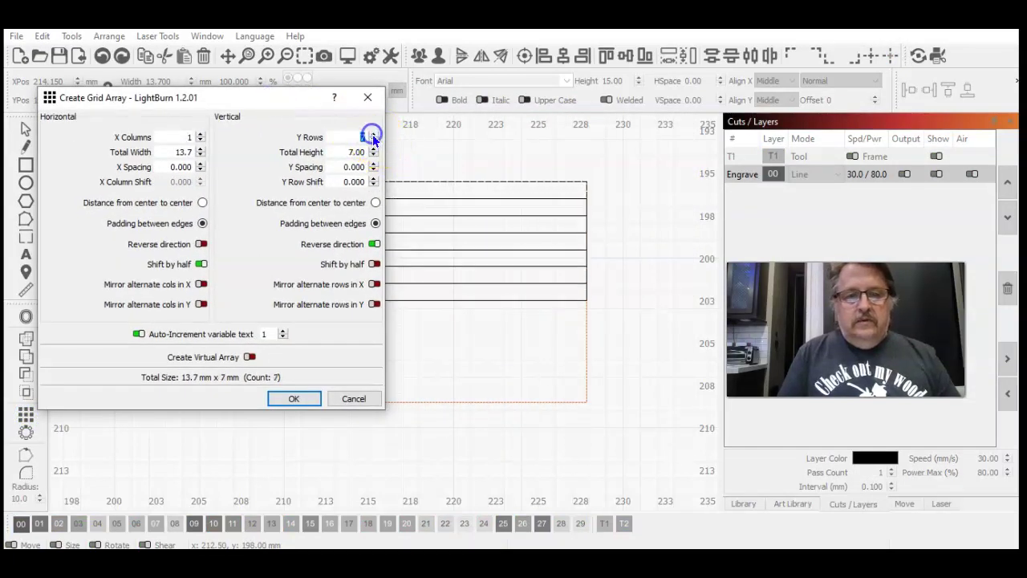
click(291, 399)
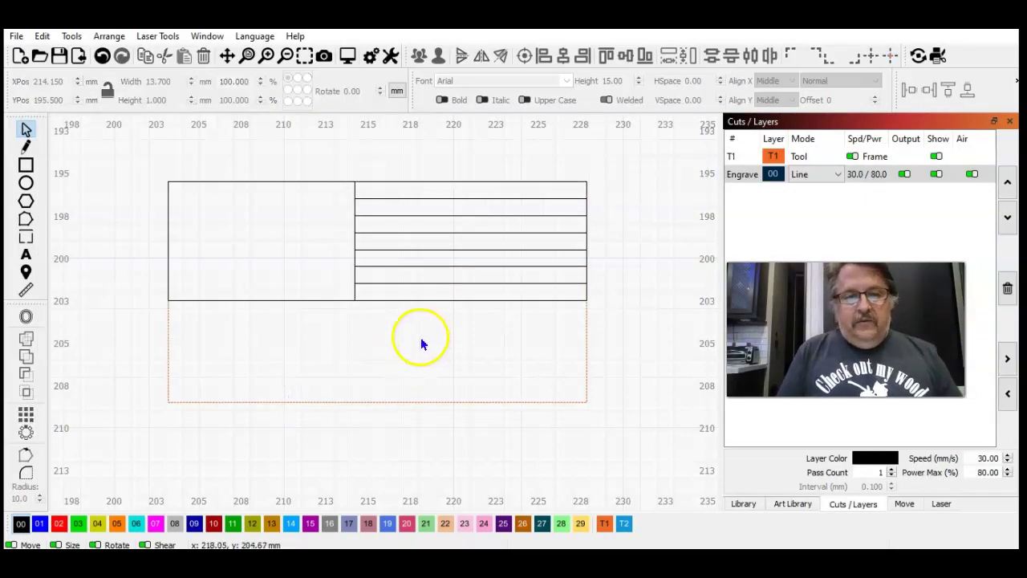
drag(358, 316, 294, 192)
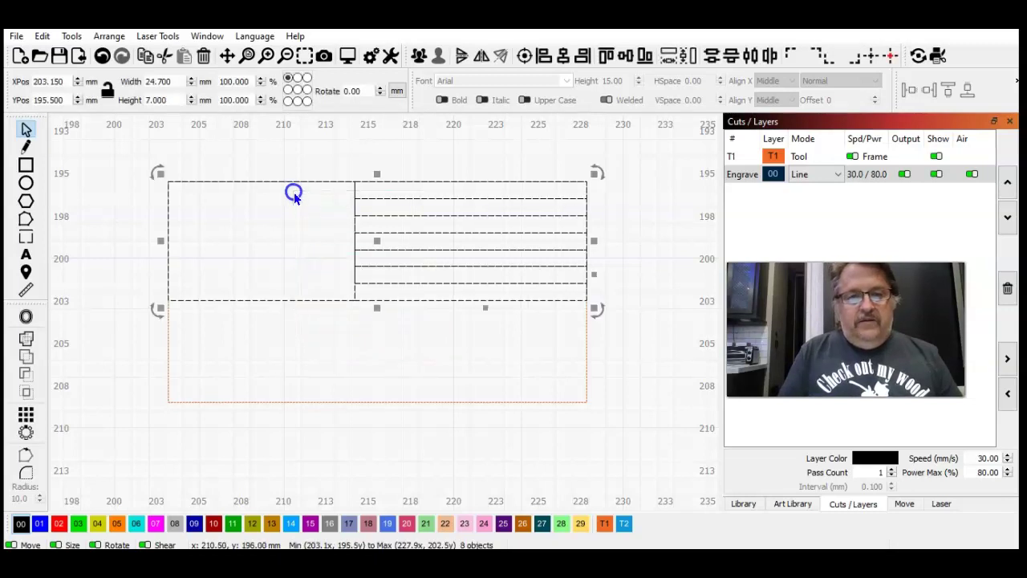
- Group the canton and stripes, then draw a new 24.7 mm wide stripe
click(418, 55)
click(408, 160)
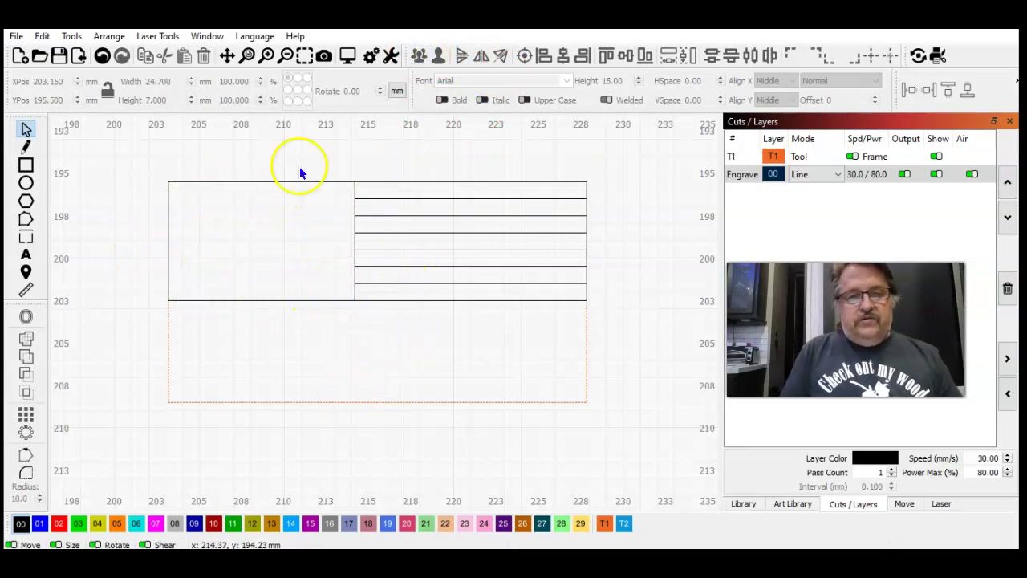
click(29, 166)
drag(192, 151, 480, 156)
click(24, 130)
double_click(159, 81)
text(24.7)
key(Tab)
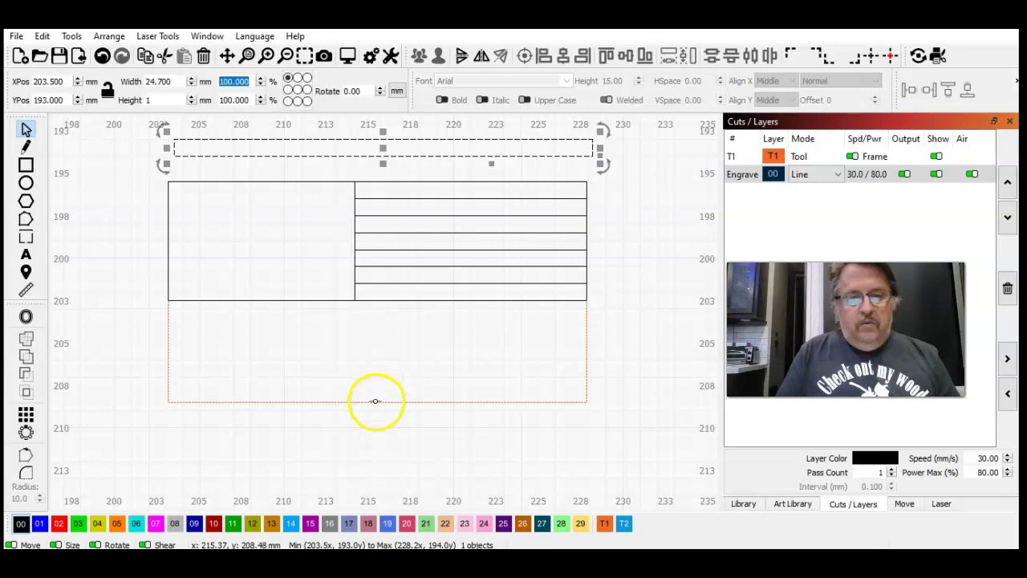
- Align the new stripe to the frame's bottom and left edges, then select it
shift+click(375, 403)
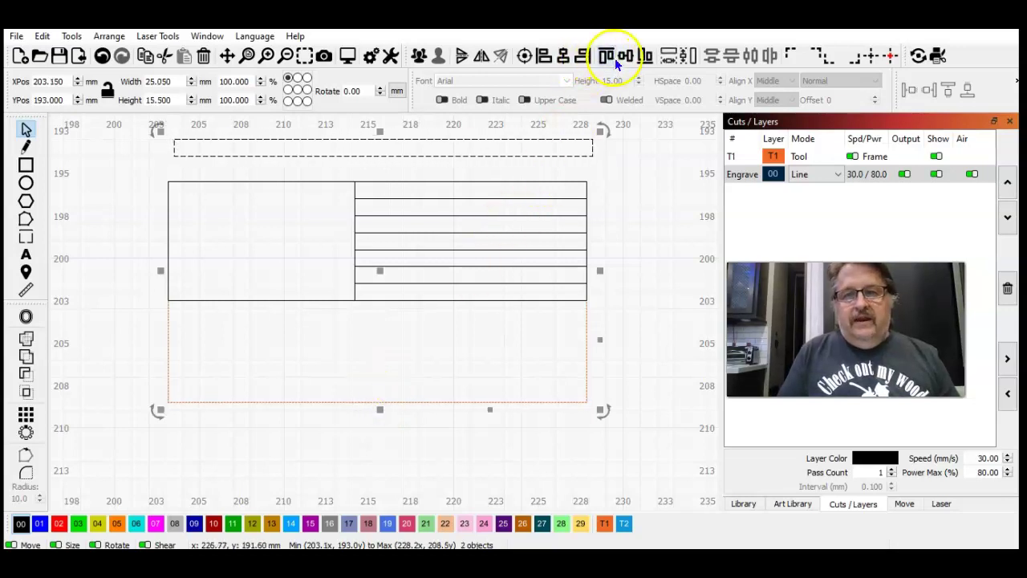
click(645, 58)
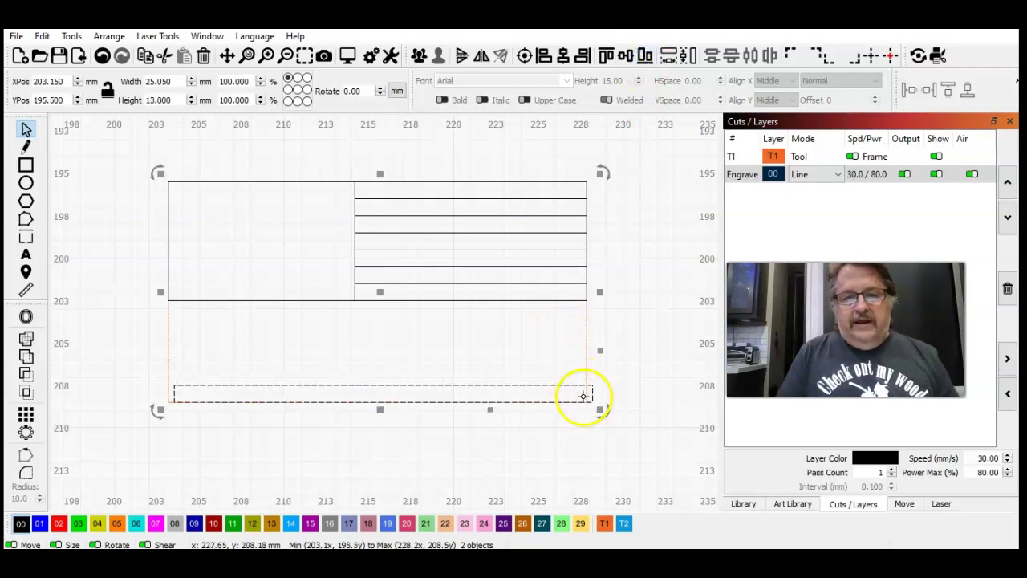
click(543, 58)
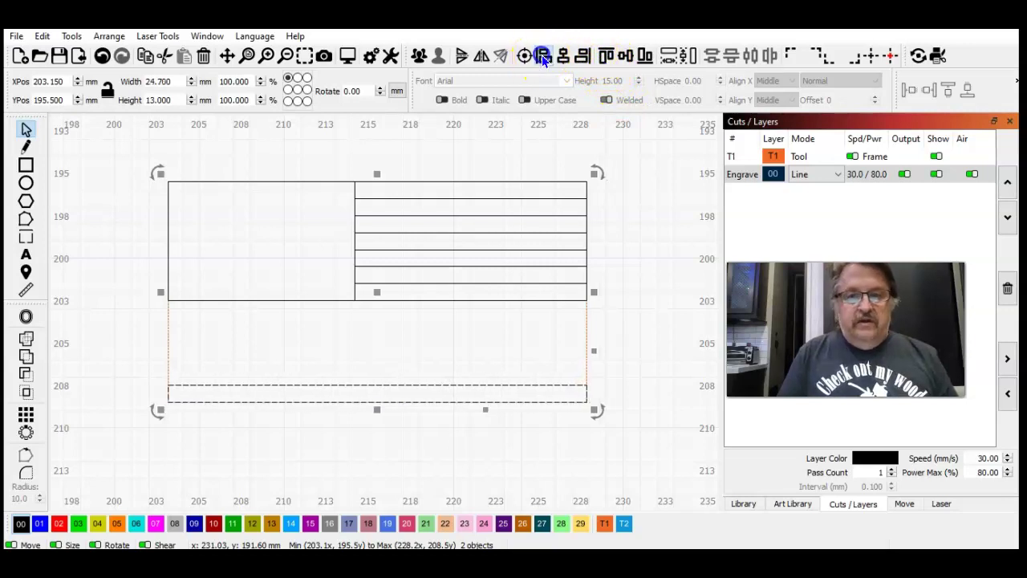
click(344, 425)
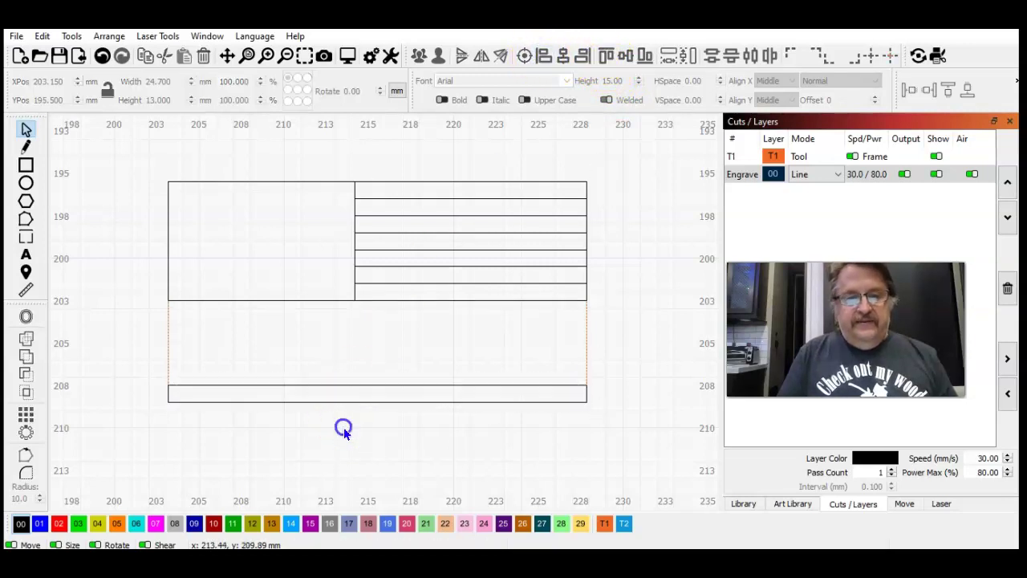
click(385, 391)
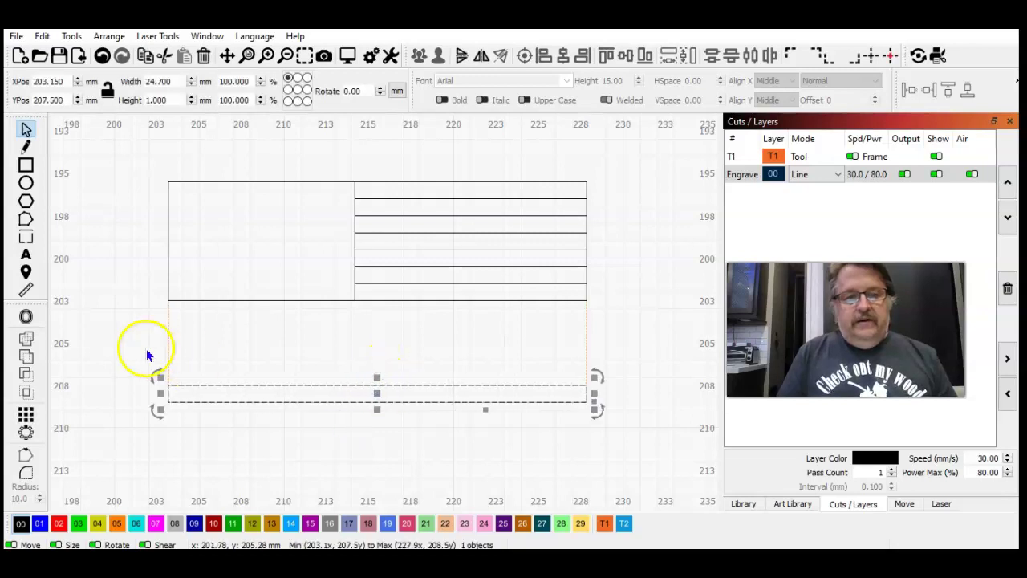
- Array the bottom stripe into six rows with reverse direction off, then select all flag lines
click(28, 416)
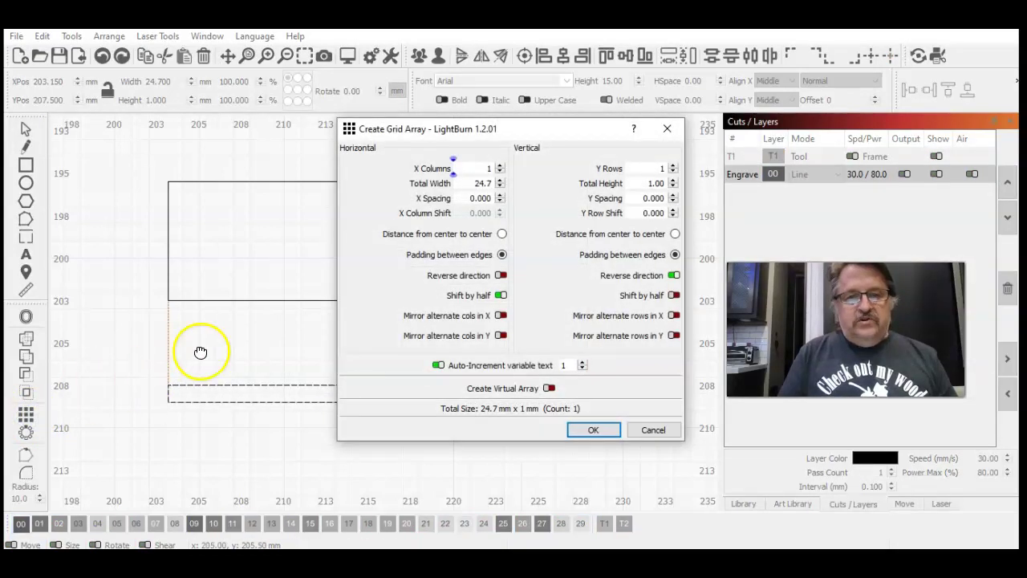
drag(554, 131, 187, 73)
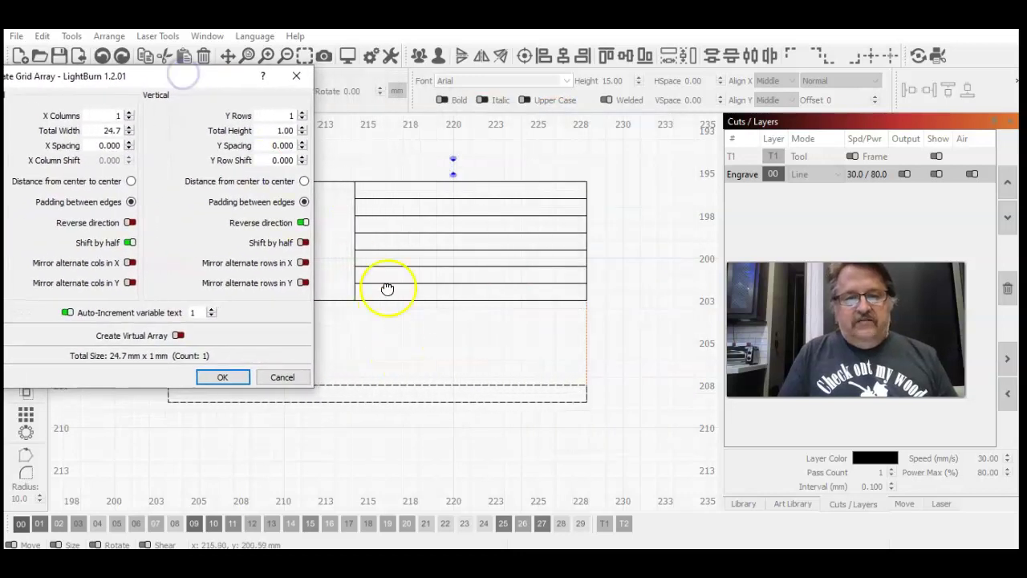
click(303, 113)
click(302, 113)
click(302, 113)
click(304, 118)
click(303, 118)
click(303, 119)
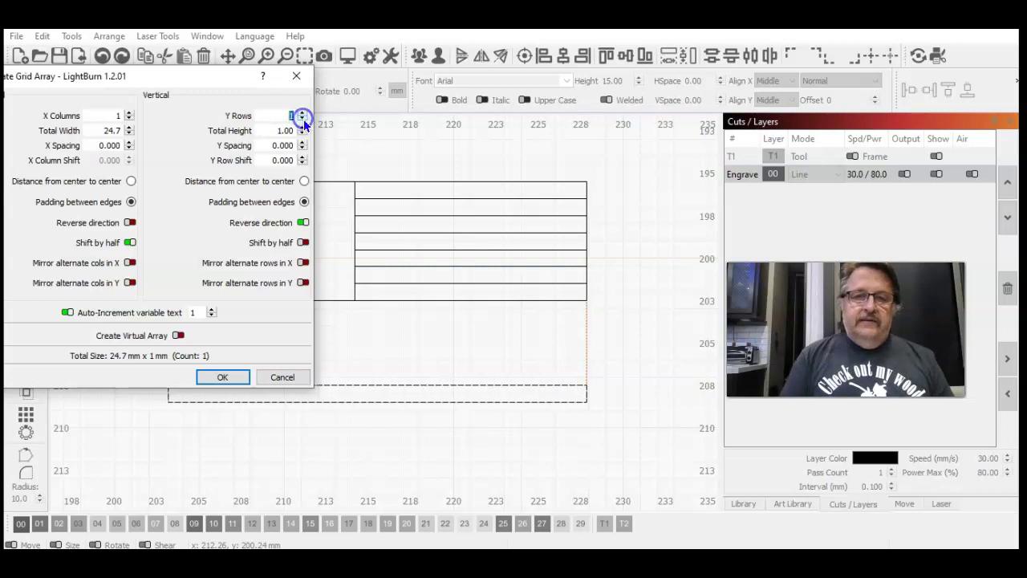
click(301, 223)
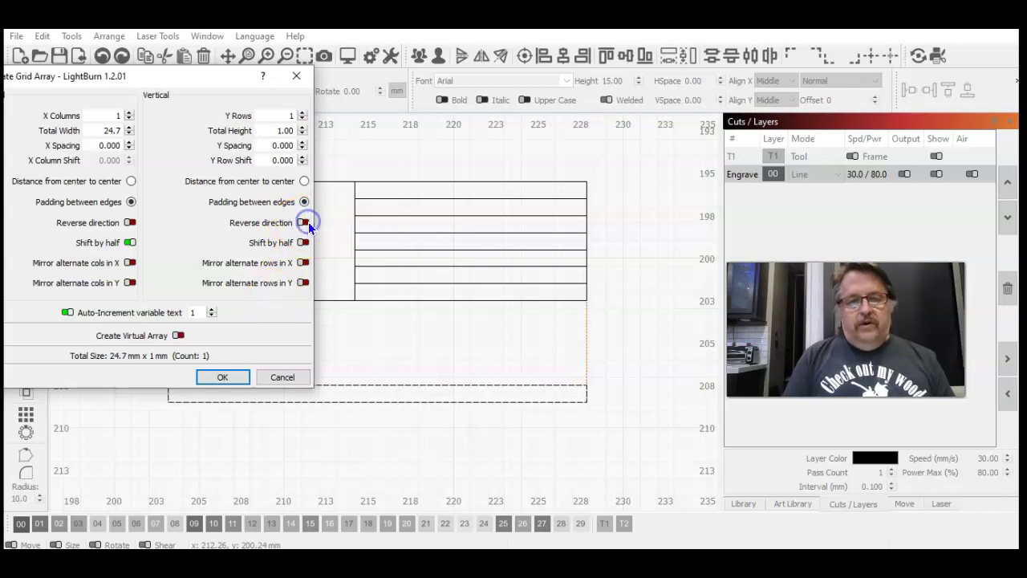
click(301, 112)
click(302, 112)
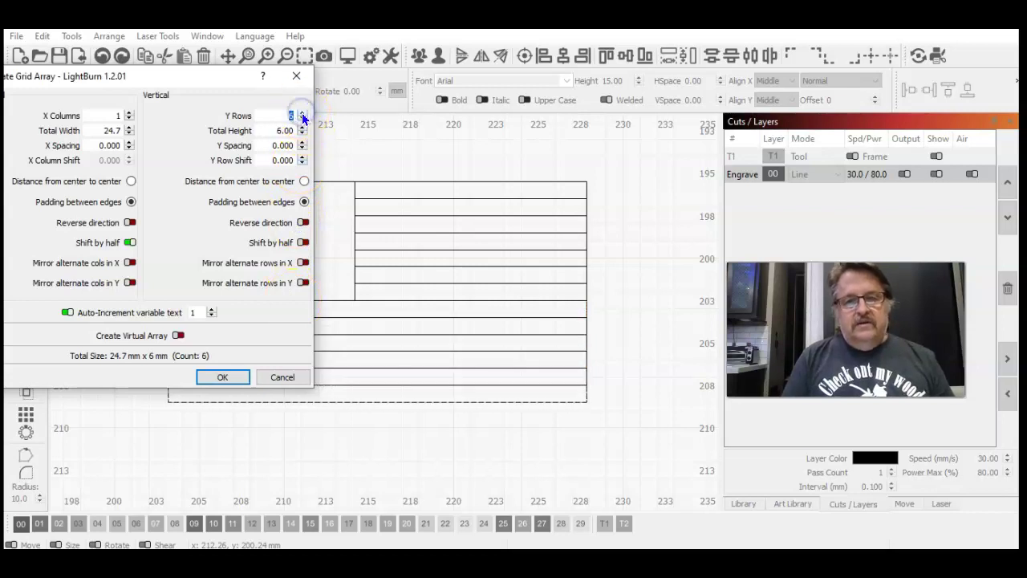
click(297, 76)
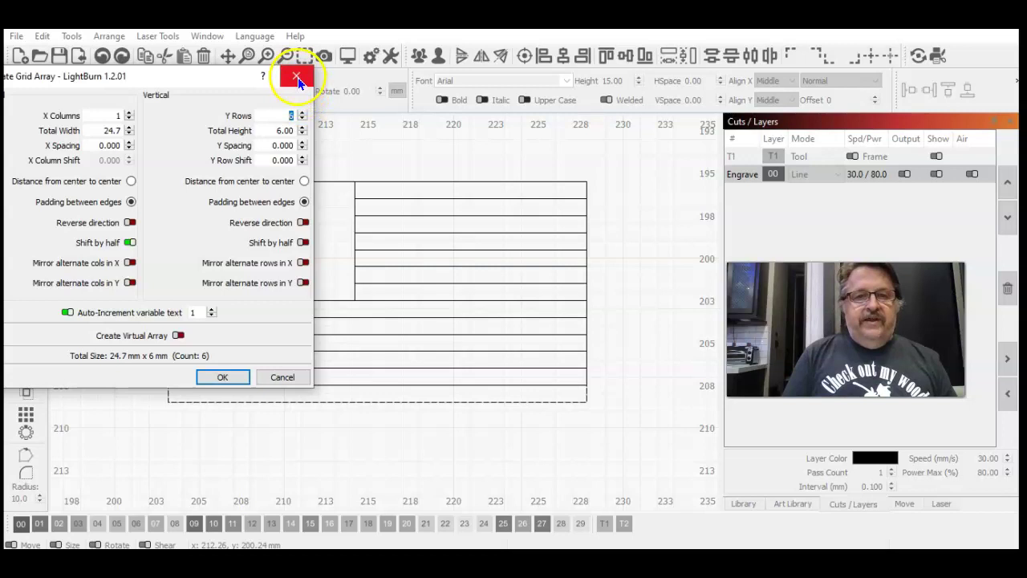
click(225, 376)
click(305, 440)
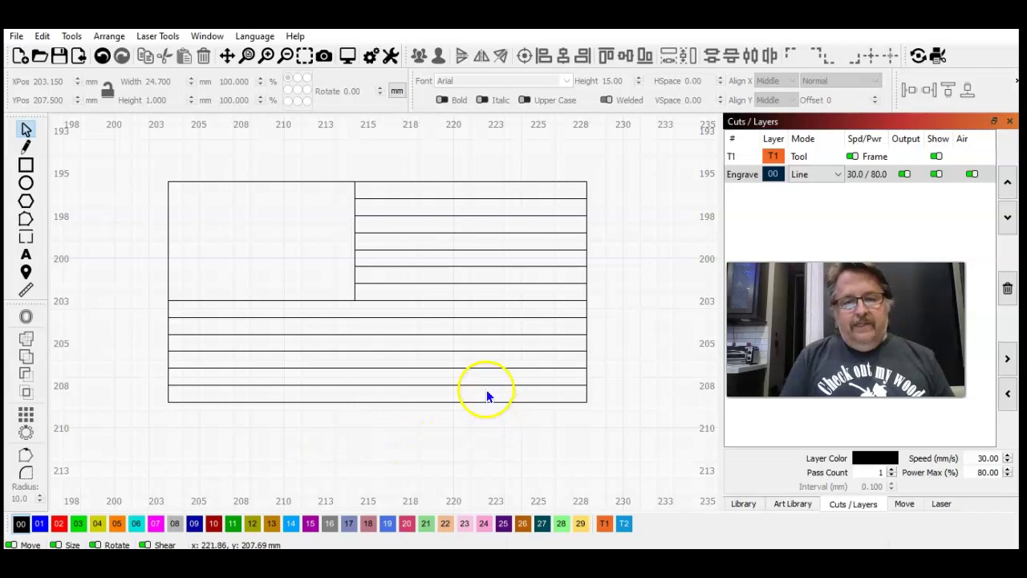
drag(486, 399, 278, 235)
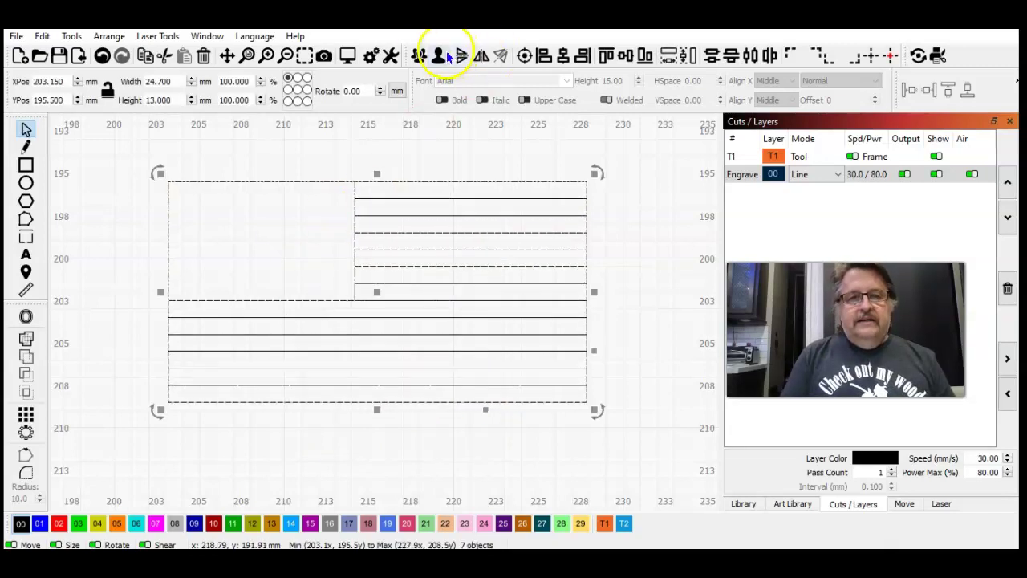
- Group the flag pieces, delete the orange T1 frame, and move the group back into place
click(418, 55)
drag(374, 296, 476, 287)
click(209, 188)
click(210, 185)
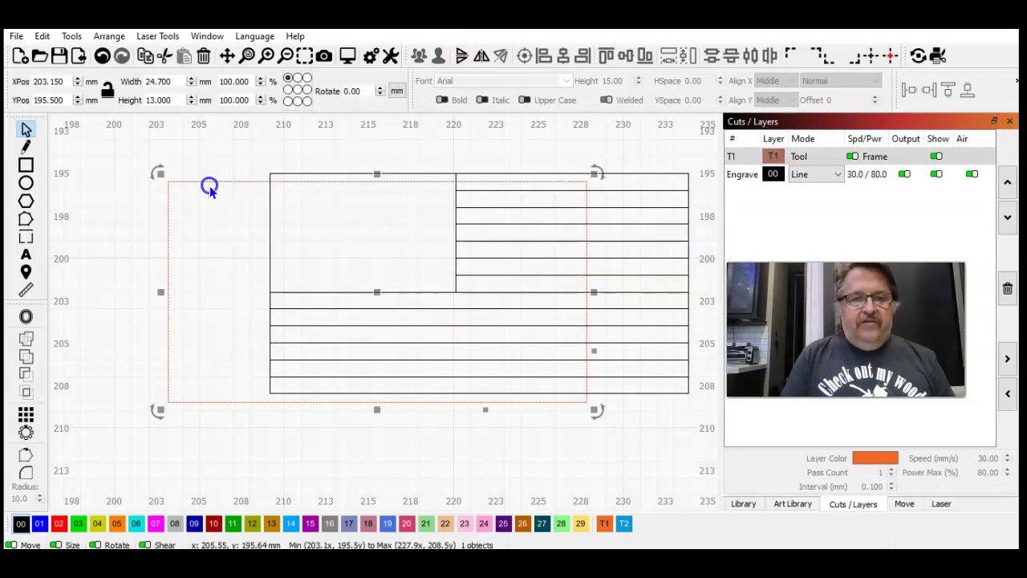
key(Delete)
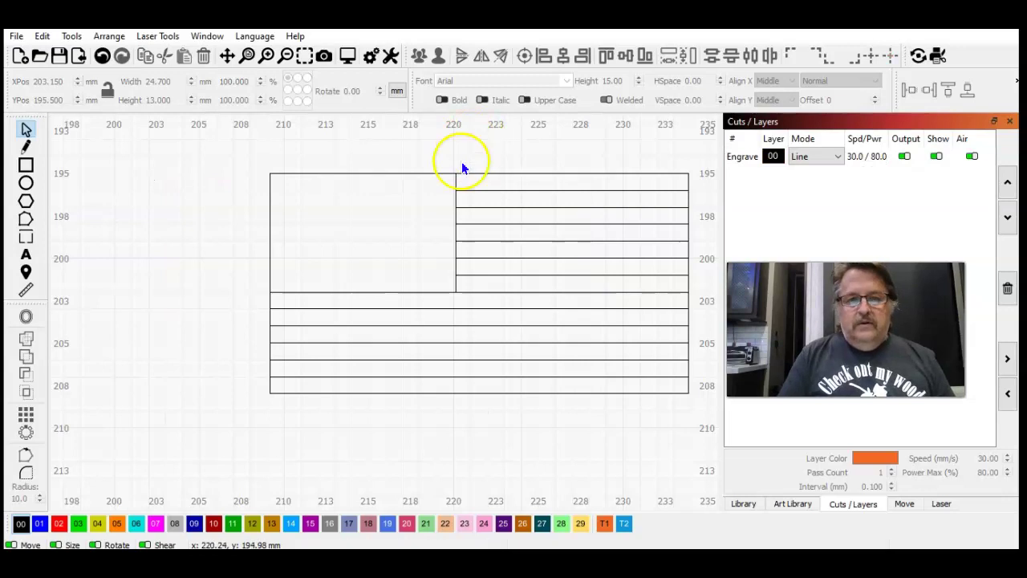
click(458, 223)
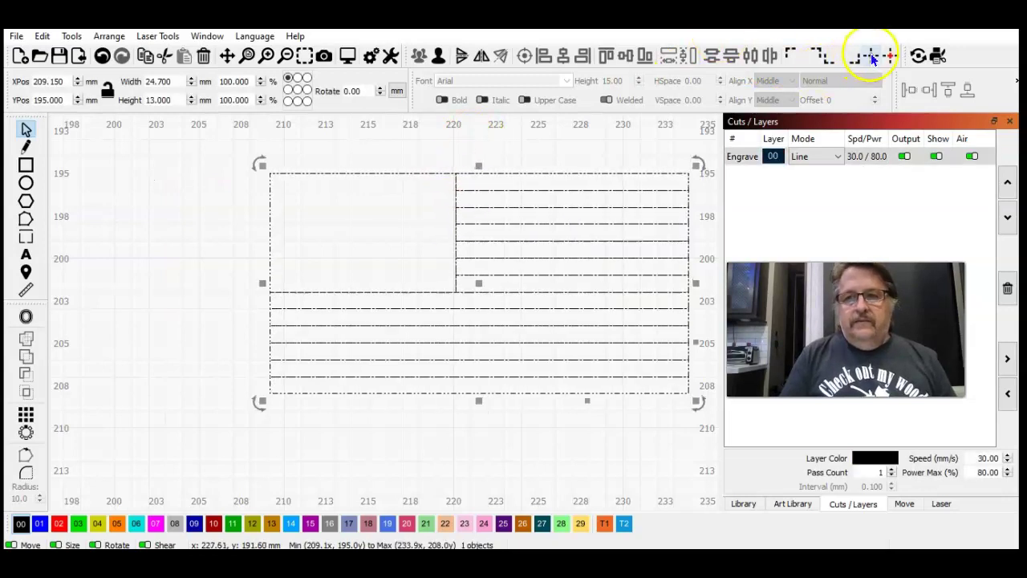
click(886, 55)
click(444, 174)
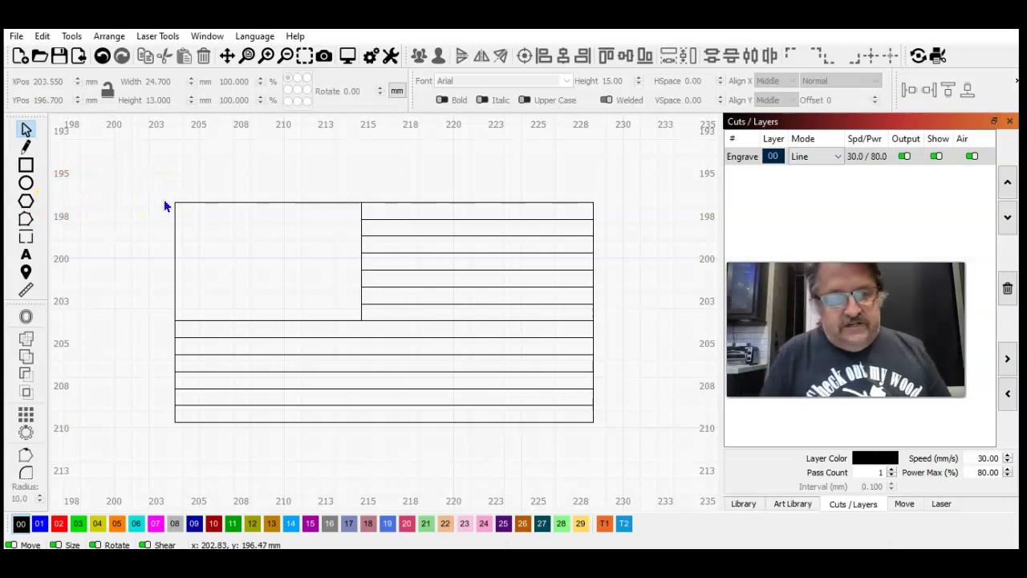
- Draw a small 2 mm hexagon above the flag with the Polygon tool and select it
click(27, 201)
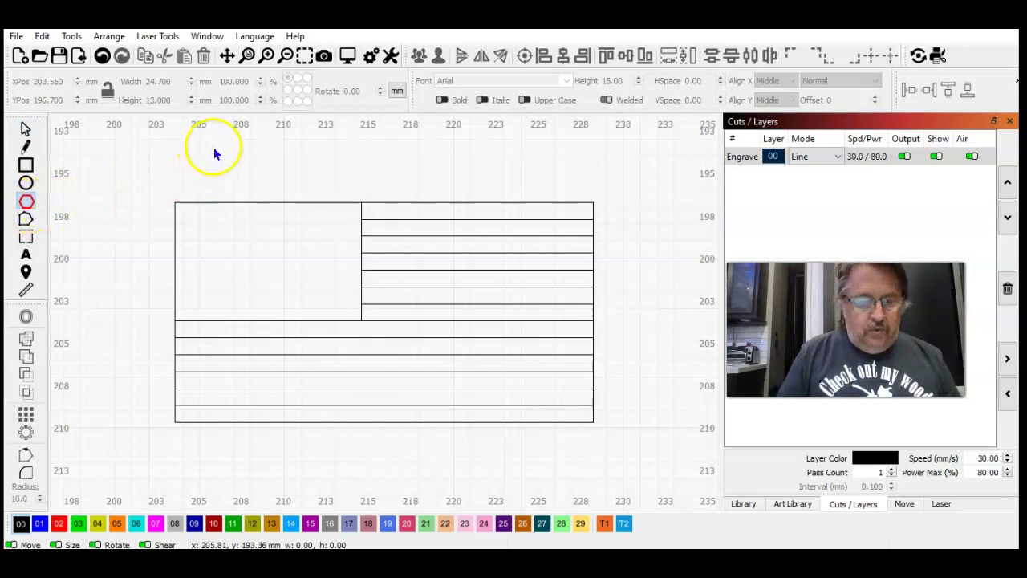
drag(222, 153, 256, 185)
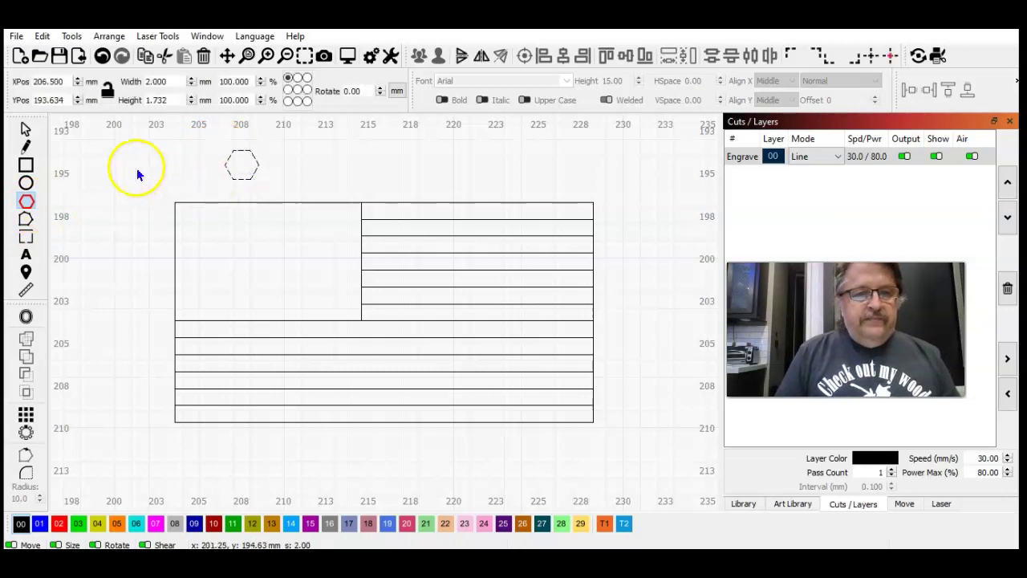
click(25, 130)
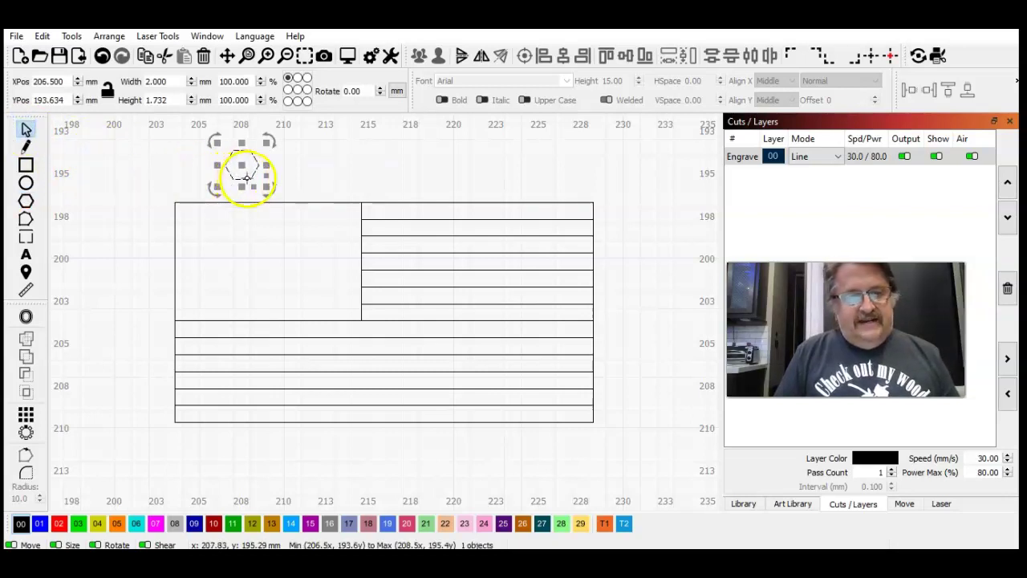
click(150, 171)
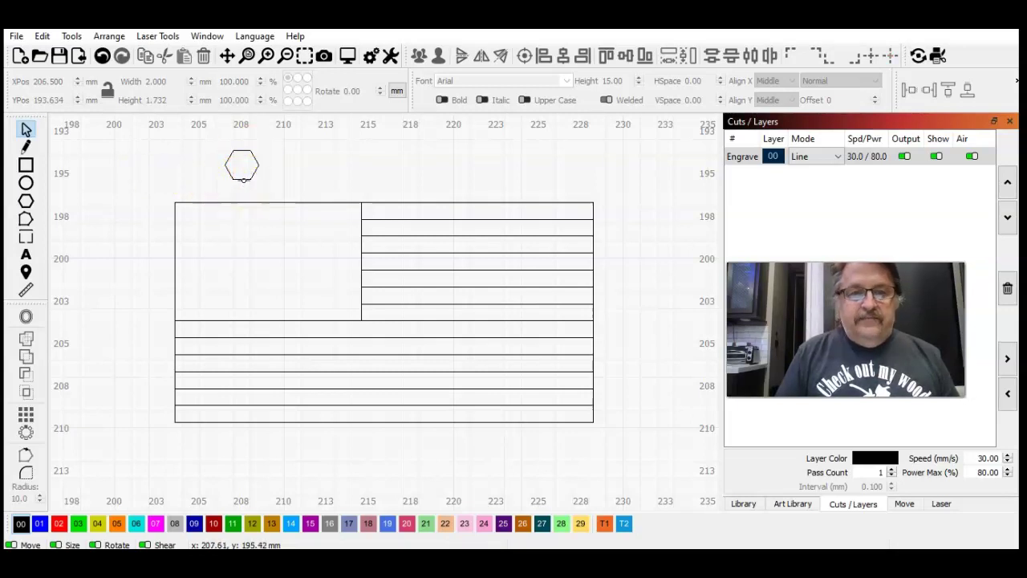
click(230, 161)
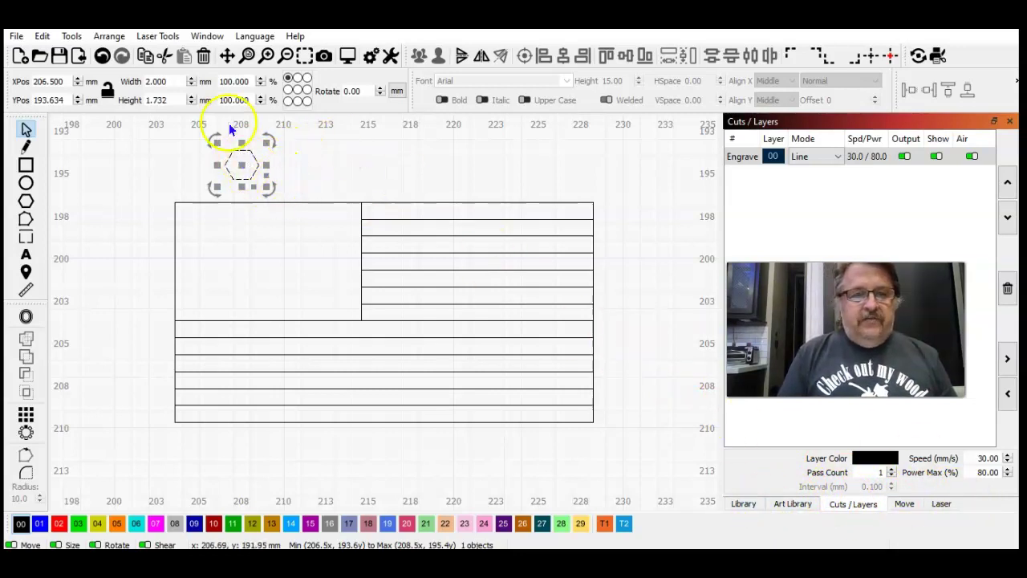
- Show the hexagon's shape properties from its right-click menu
click(207, 37)
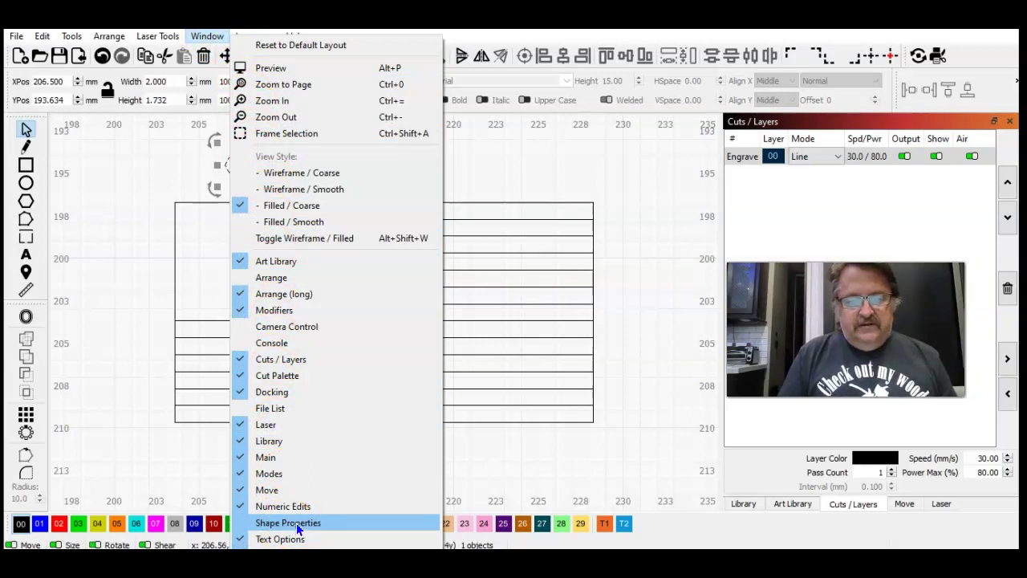
click(142, 316)
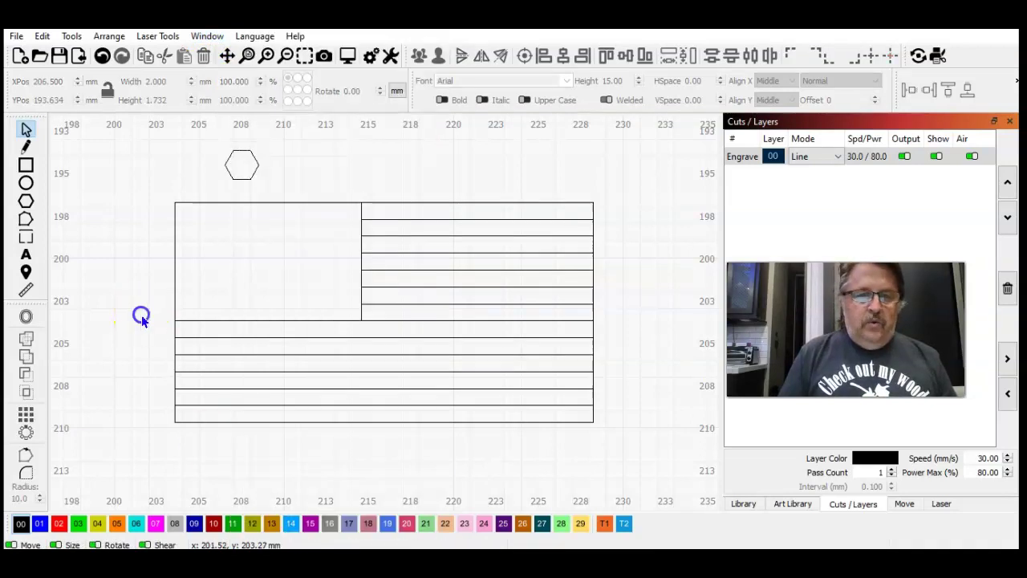
click(245, 154)
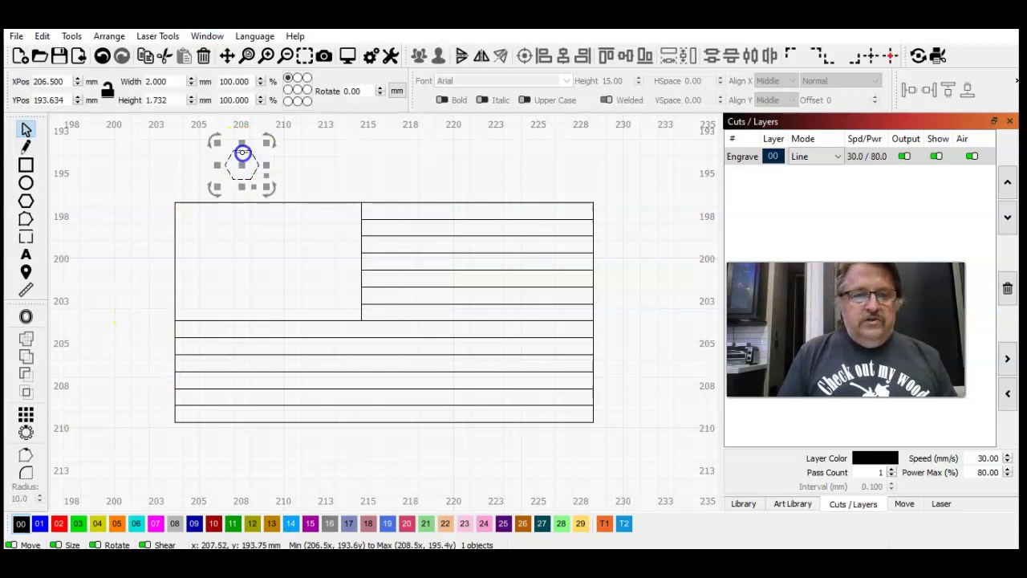
click(241, 165)
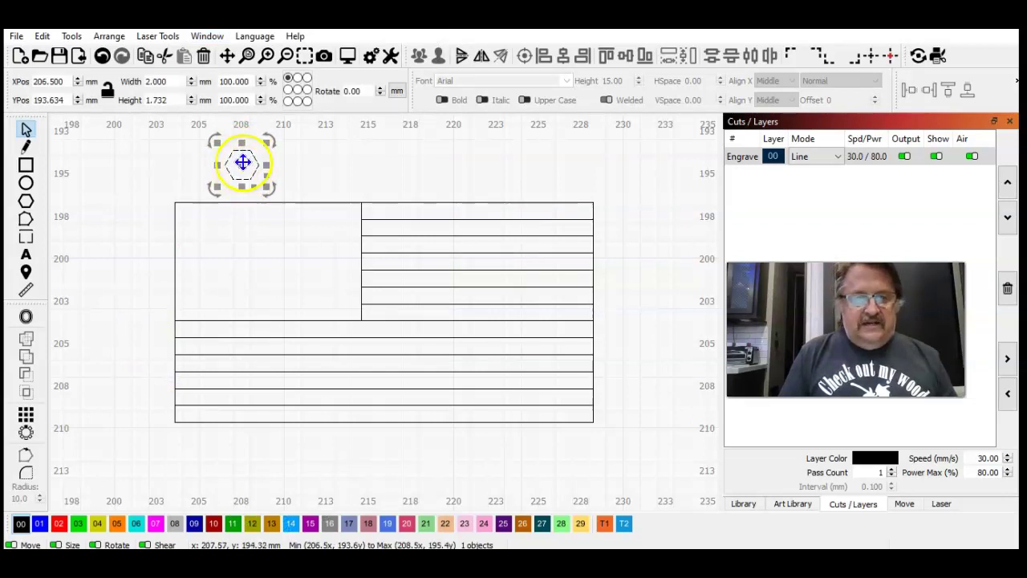
right_click(243, 163)
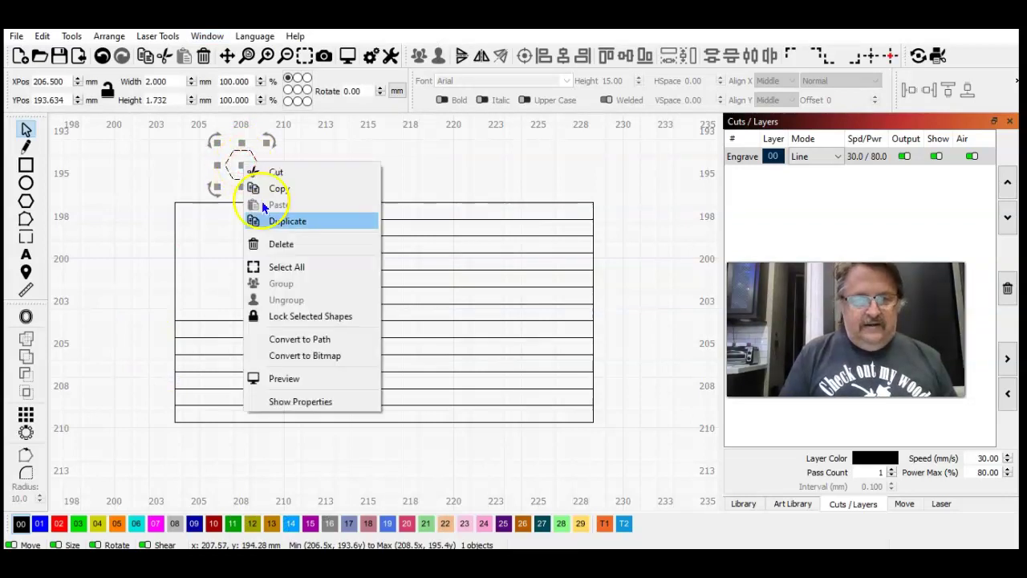
click(331, 403)
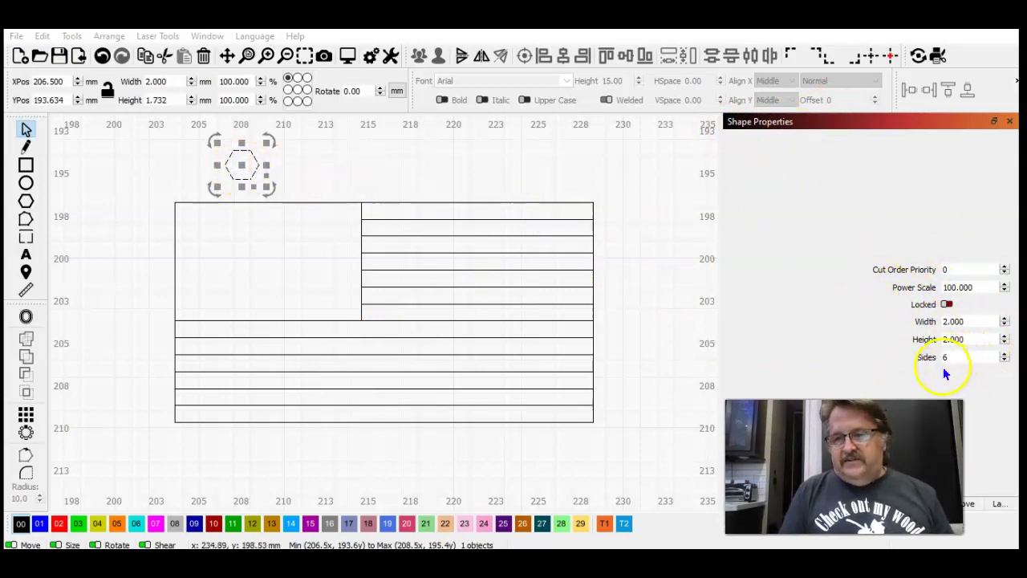
- Change the polygon to 5 sides, a 1.902 × 1.809 mm pentagon, then close Shape Properties
click(1005, 356)
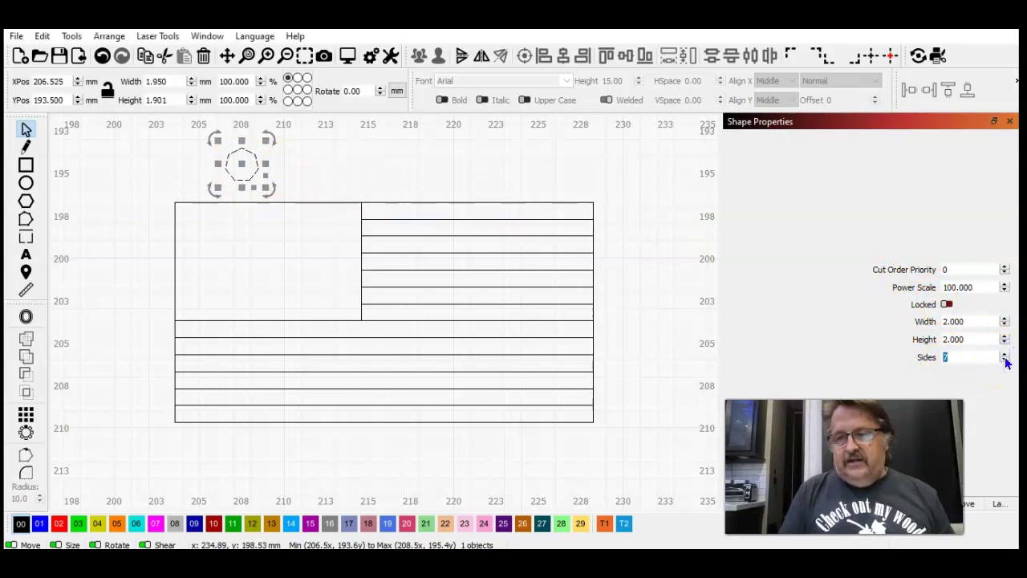
click(1004, 361)
click(1005, 360)
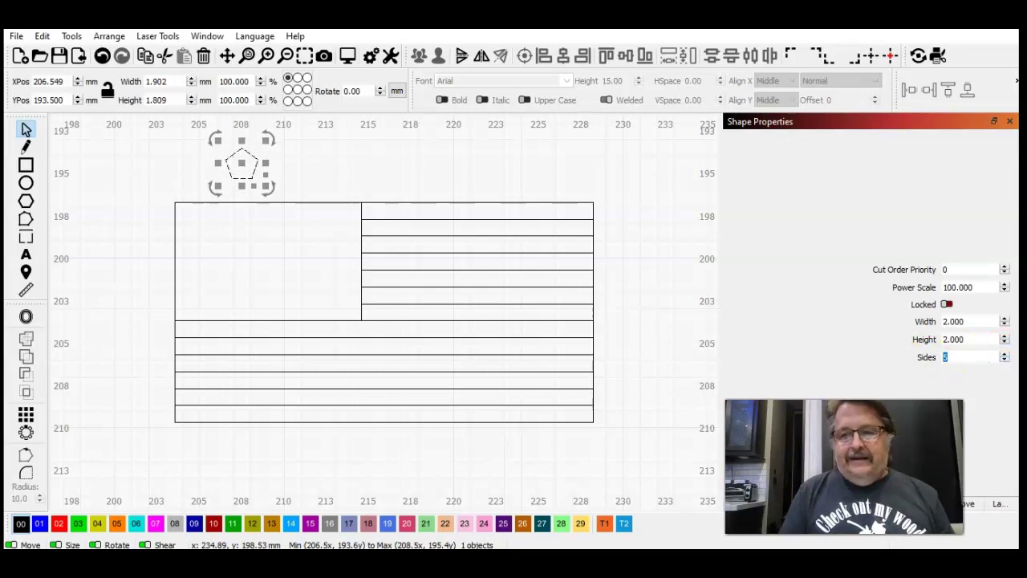
click(1010, 121)
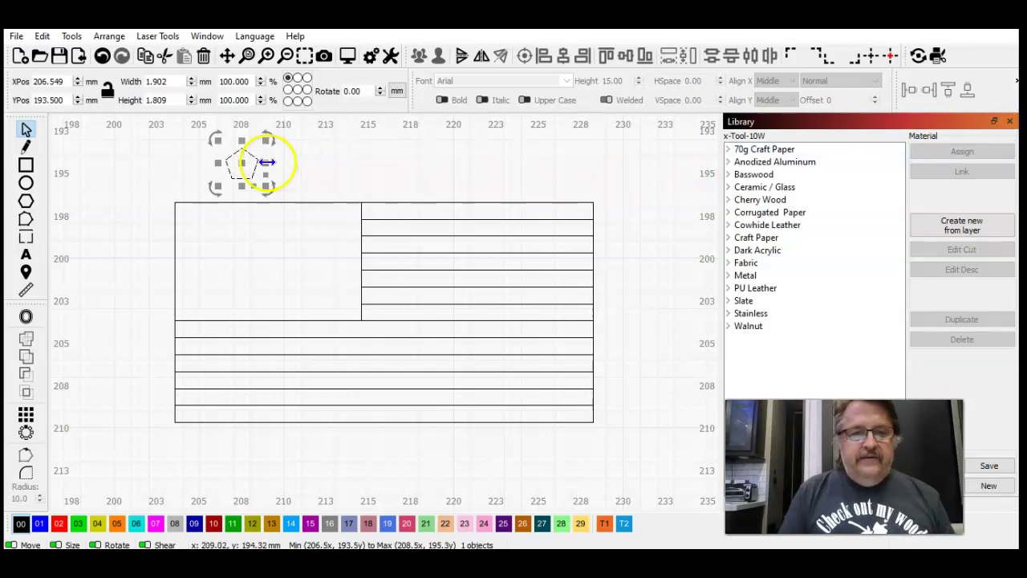
click(306, 55)
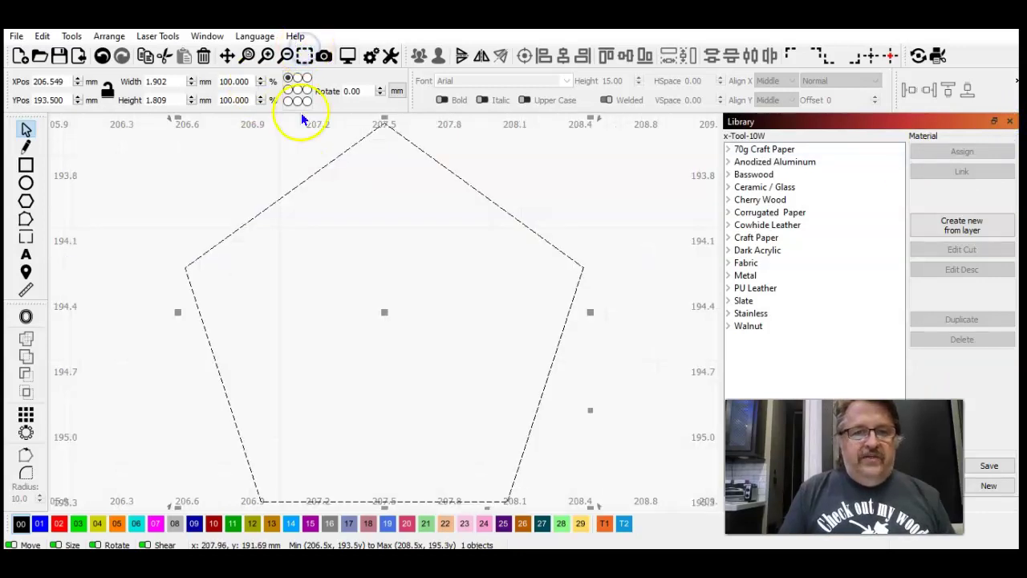
click(285, 55)
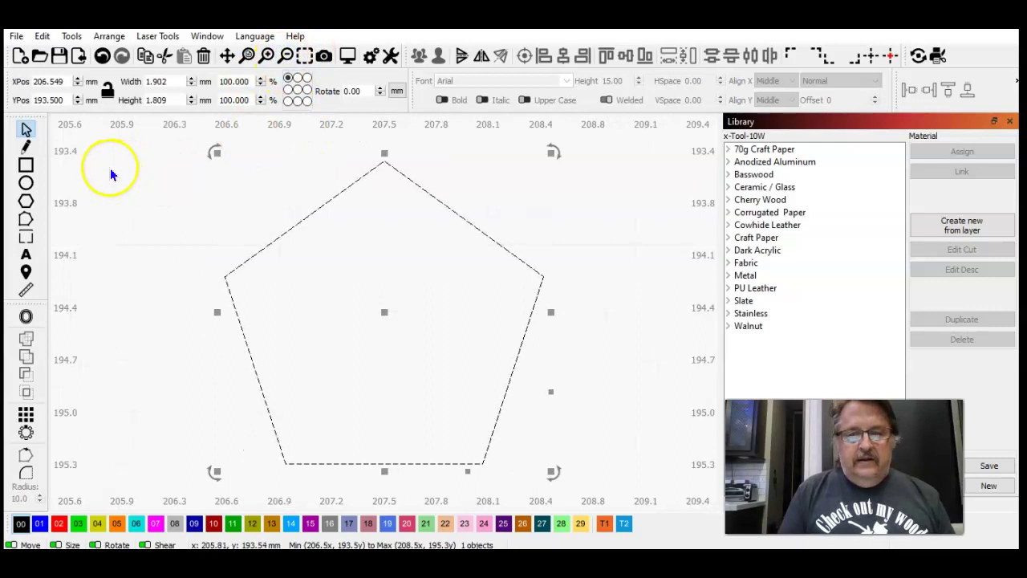
click(27, 145)
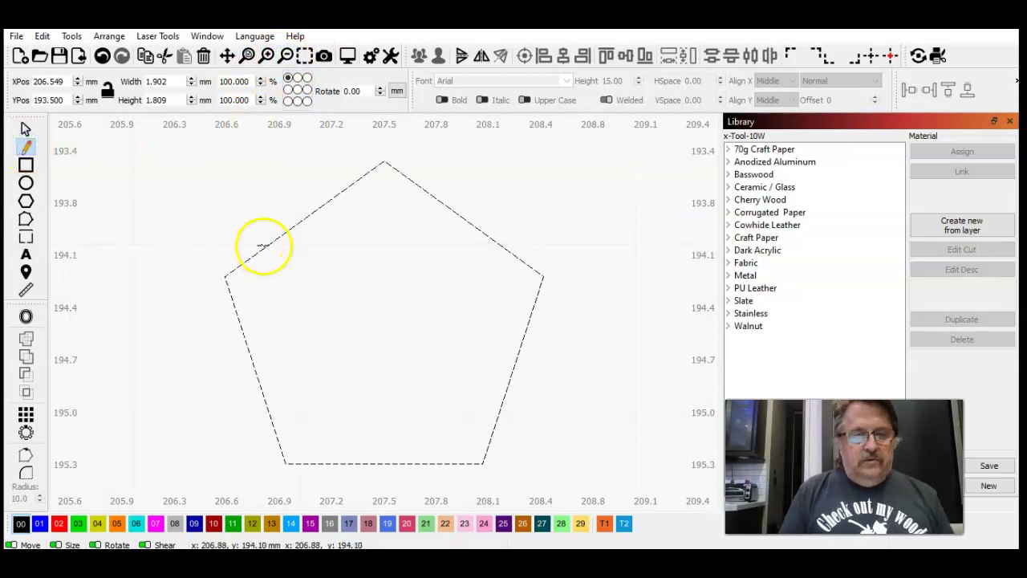
click(286, 463)
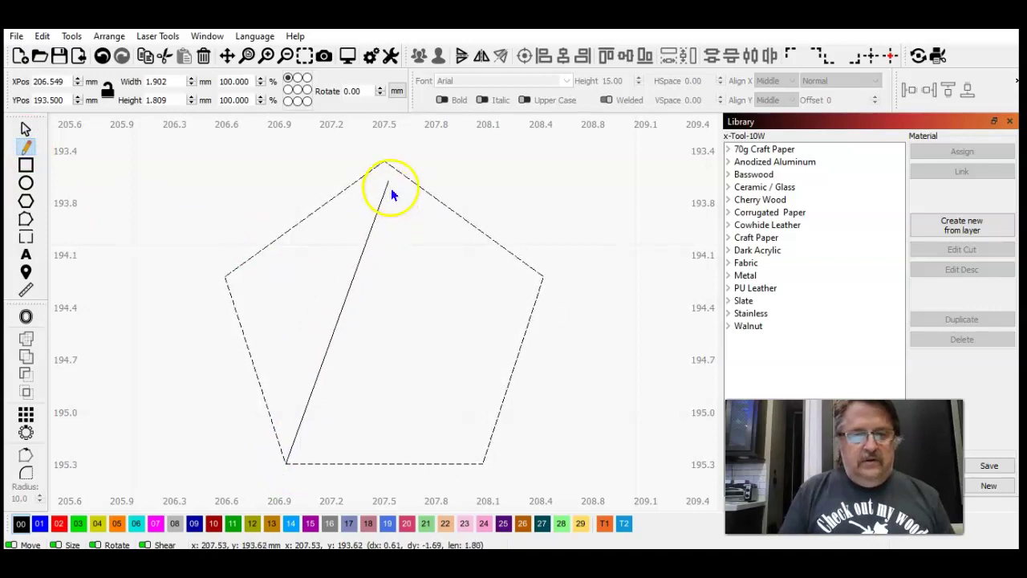
click(384, 163)
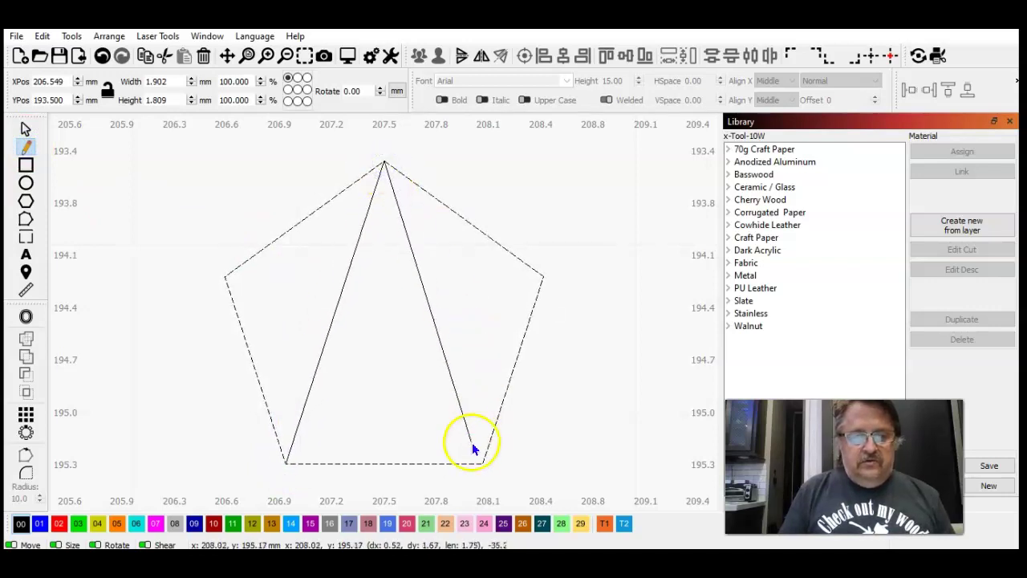
click(485, 466)
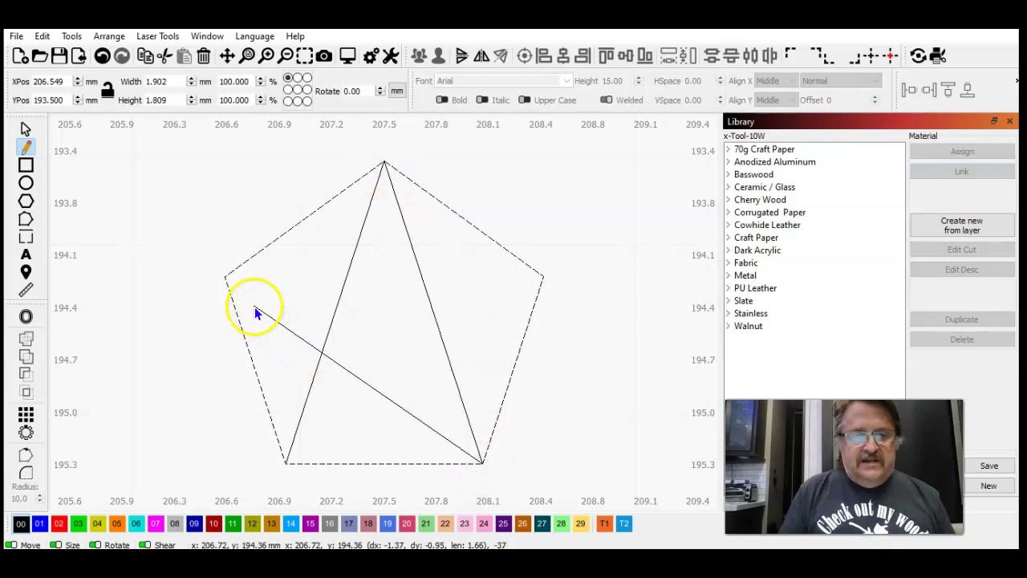
click(227, 277)
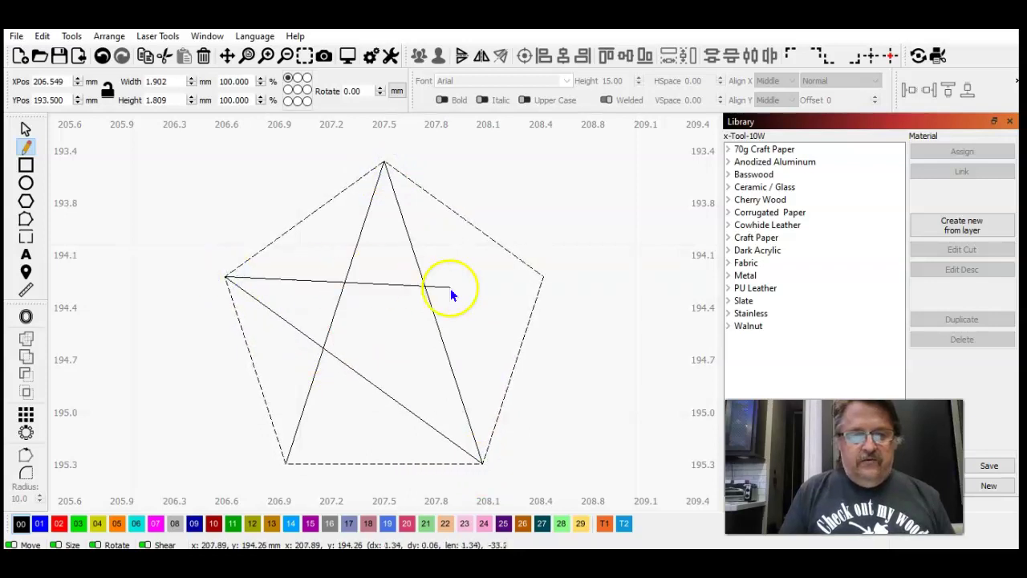
click(542, 277)
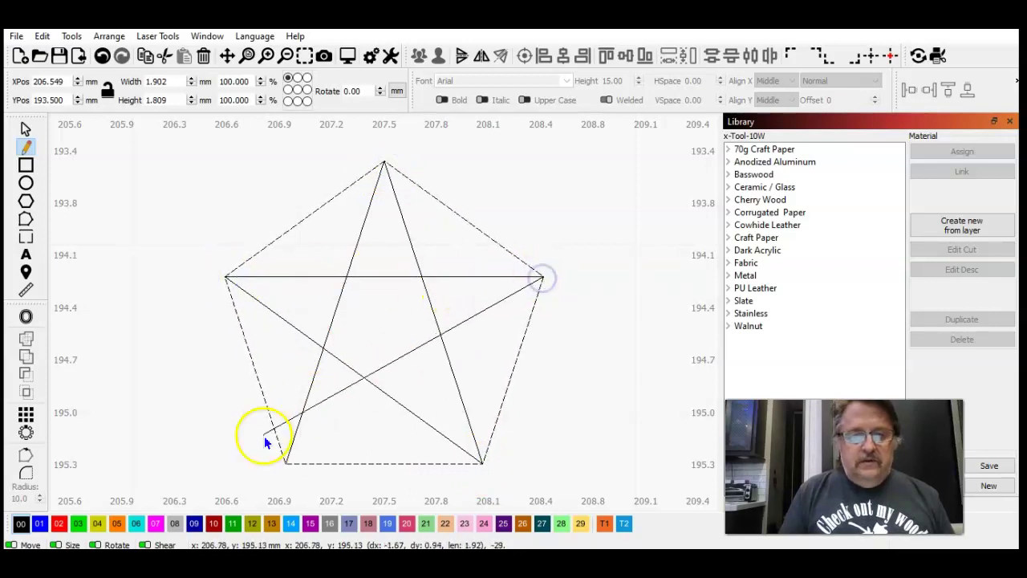
click(290, 460)
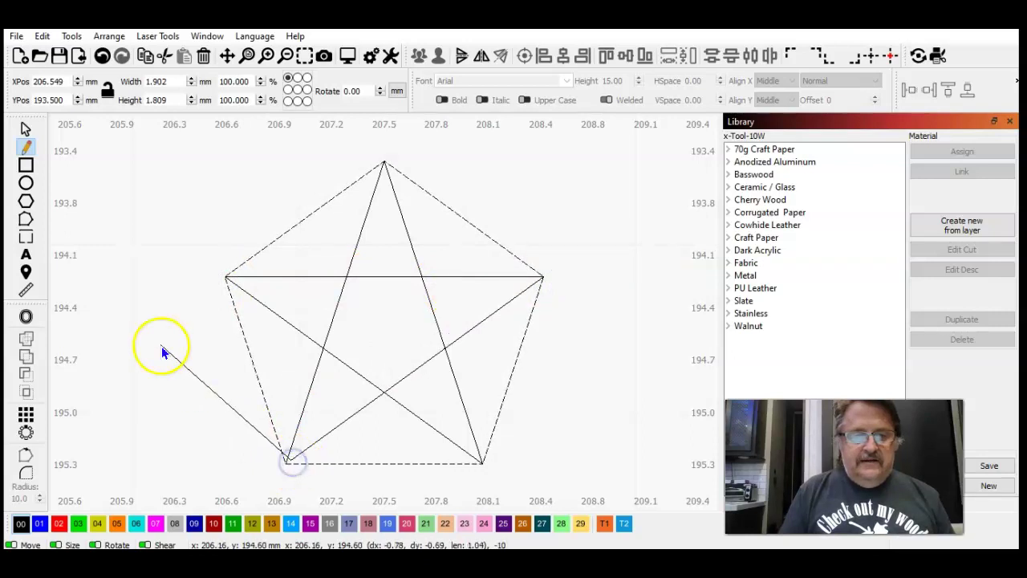
key(Escape)
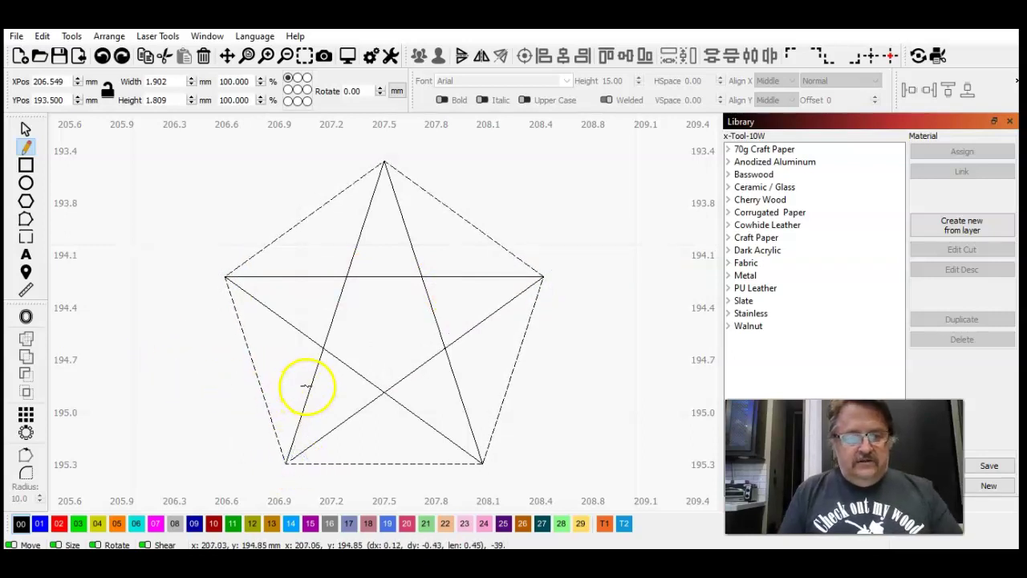
key(Escape)
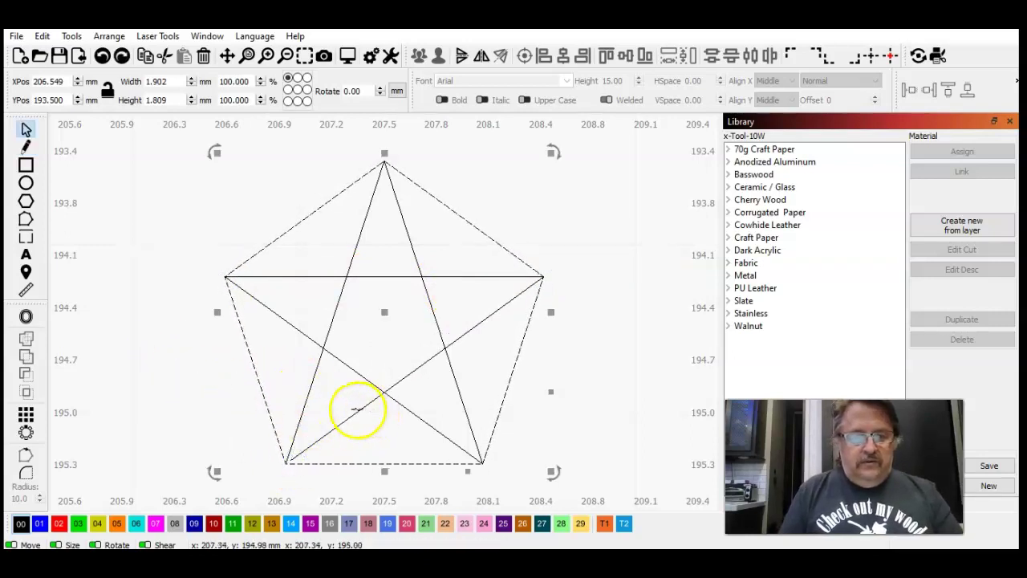
click(368, 410)
click(360, 410)
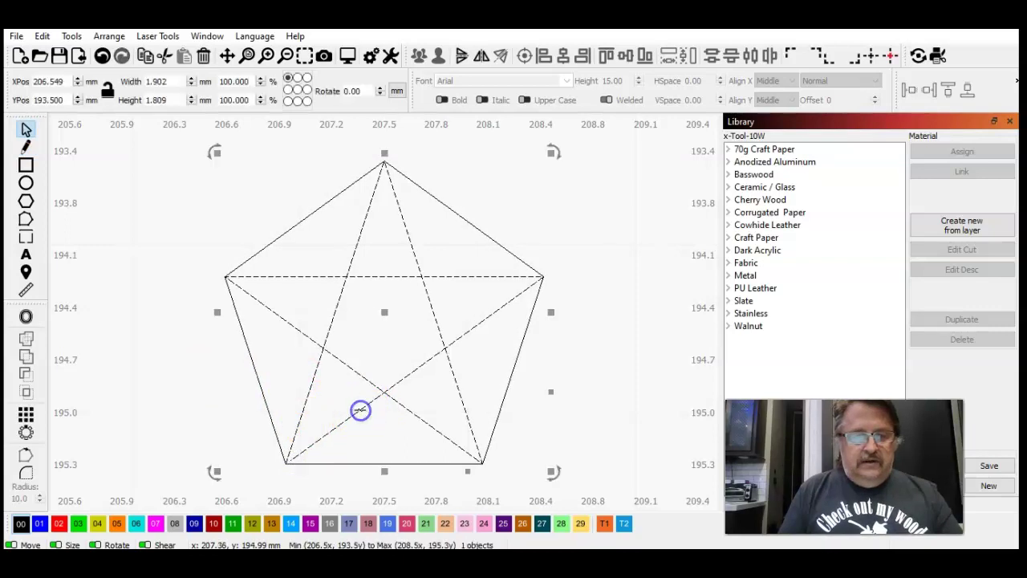
click(234, 254)
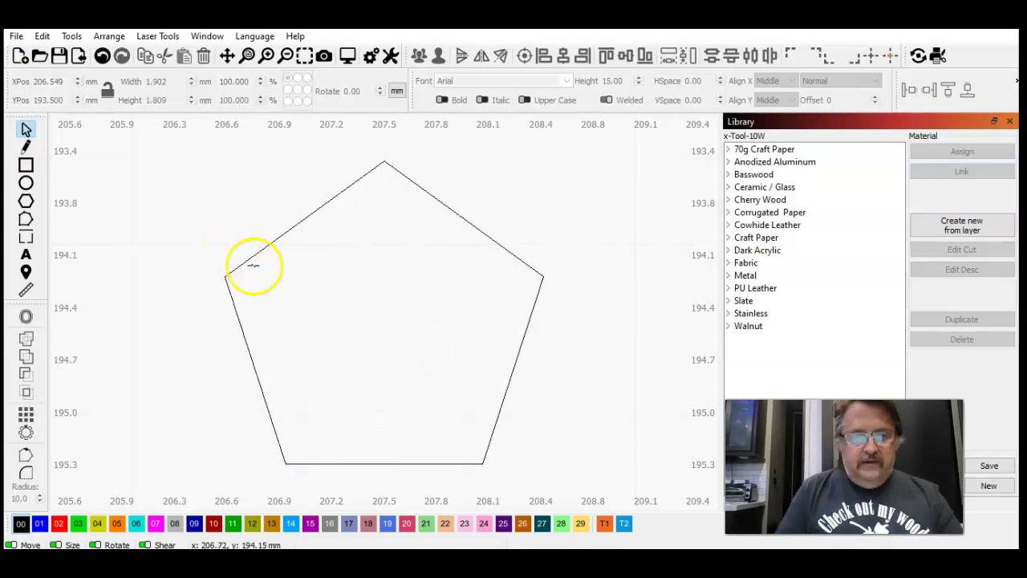
click(286, 458)
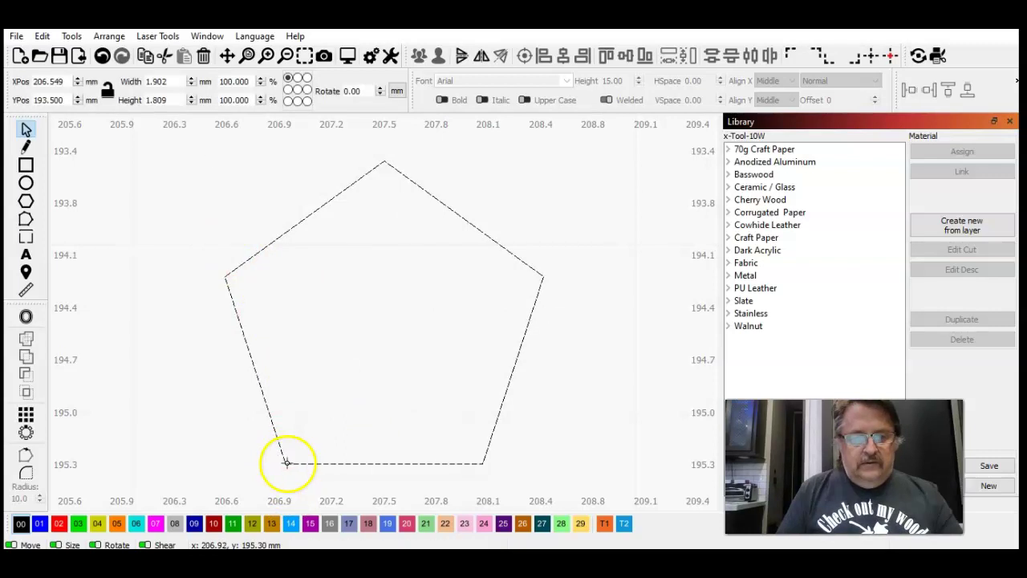
click(26, 146)
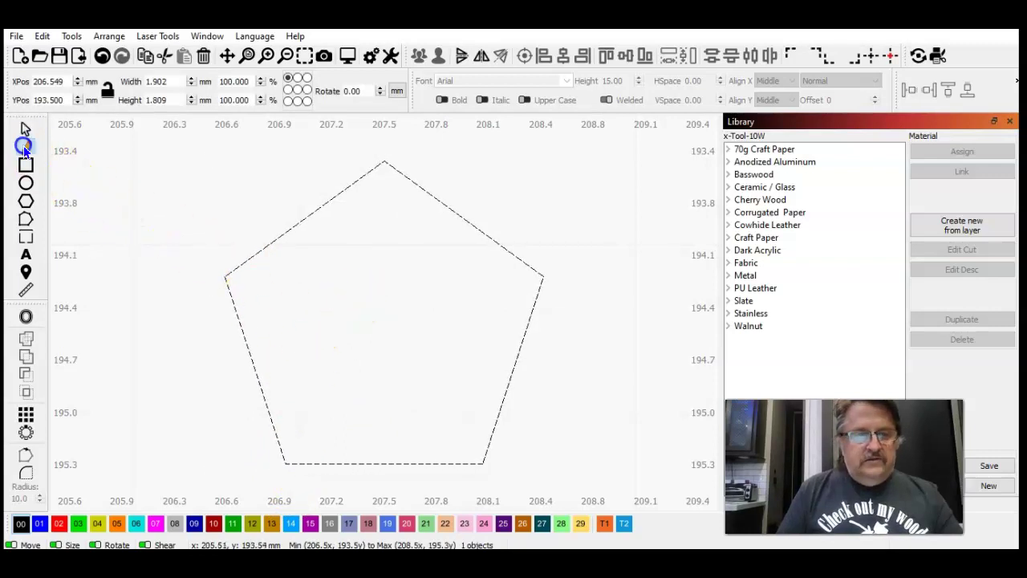
- Connect the pentagon's five vertices in star order with straight lines, closing at the start
click(287, 455)
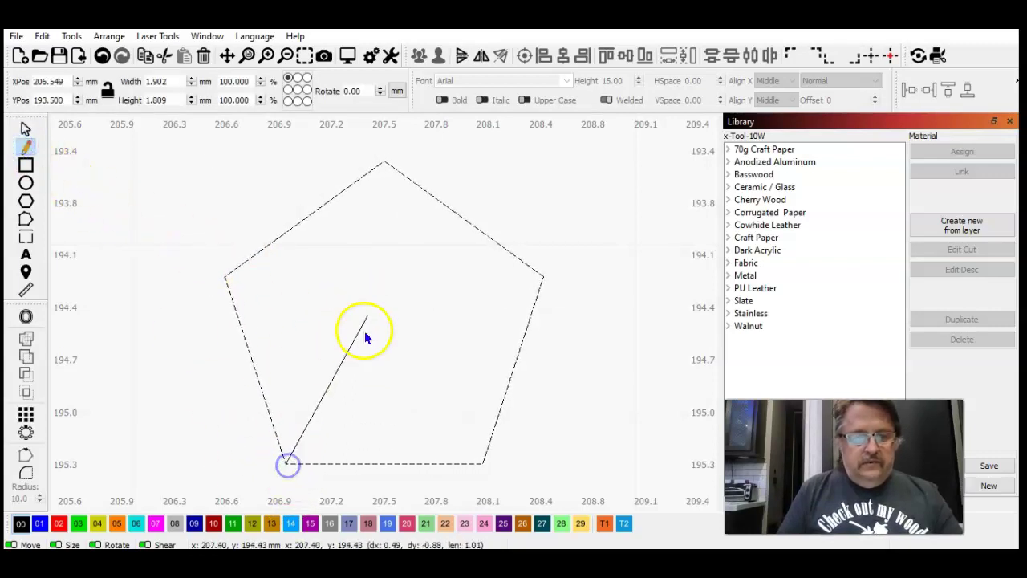
click(385, 166)
click(480, 465)
click(227, 278)
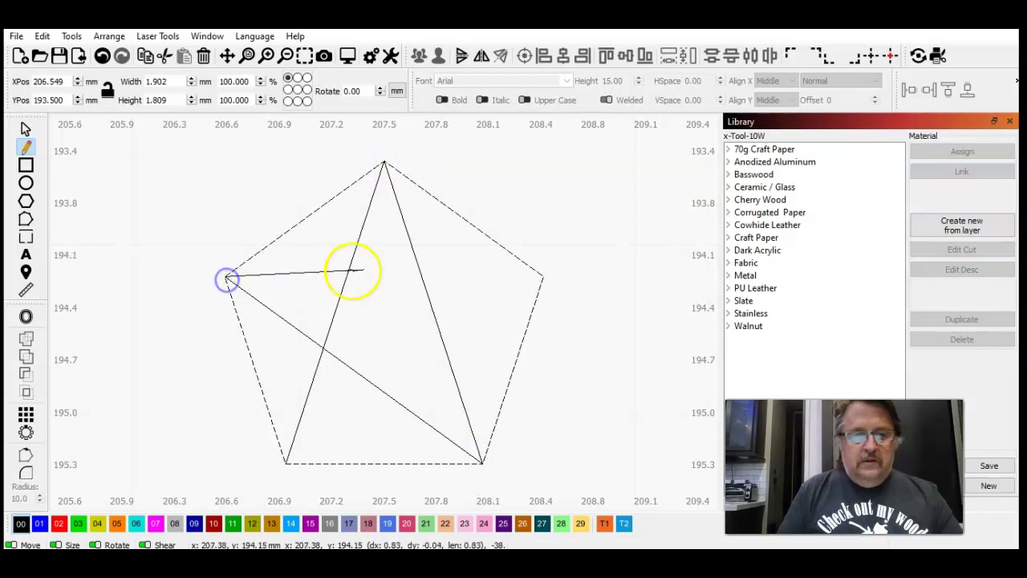
click(542, 279)
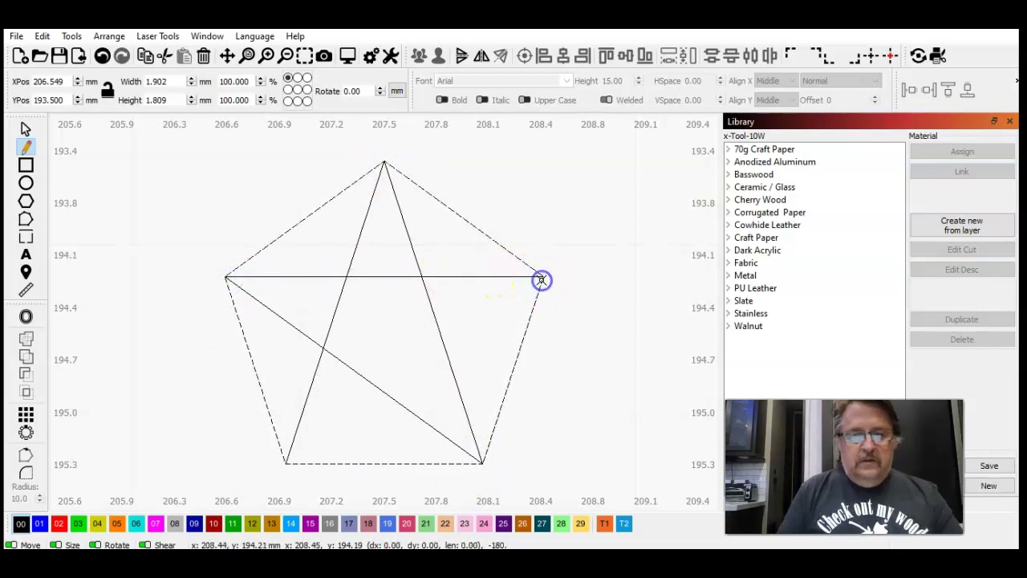
click(288, 463)
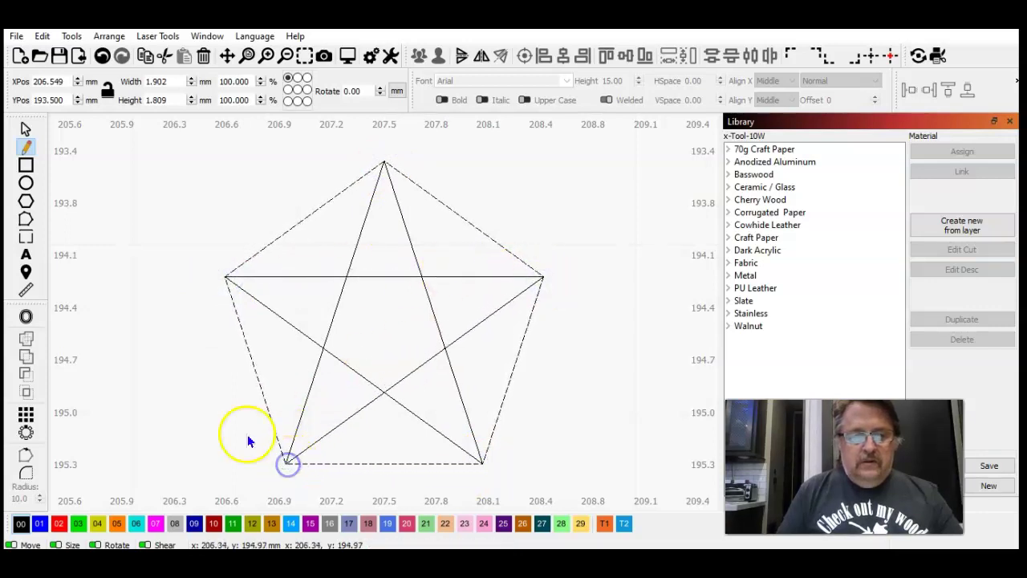
- Delete the pentagon outline, leaving only the line-drawn star, and select the star
click(24, 131)
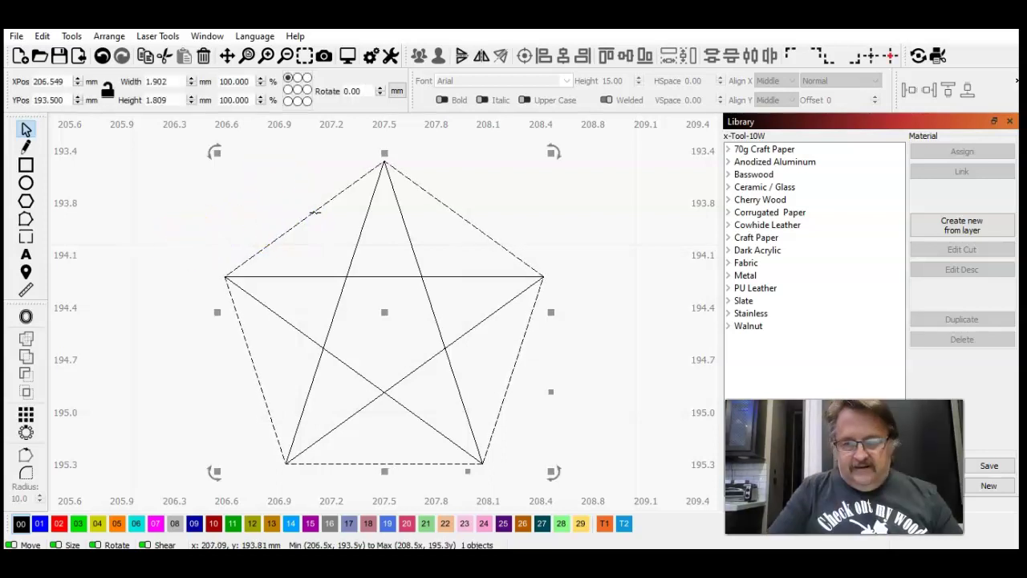
key(Delete)
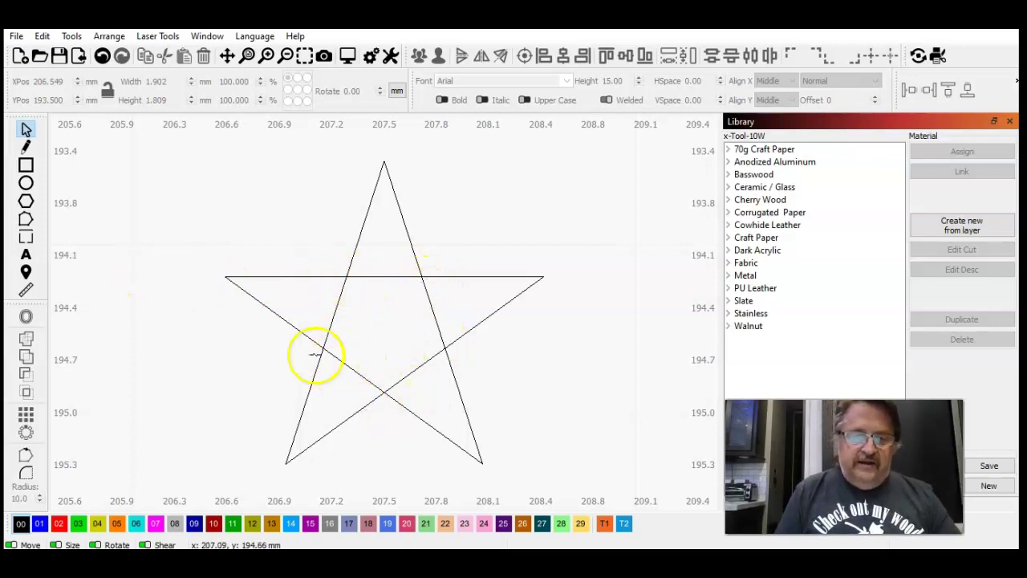
click(345, 277)
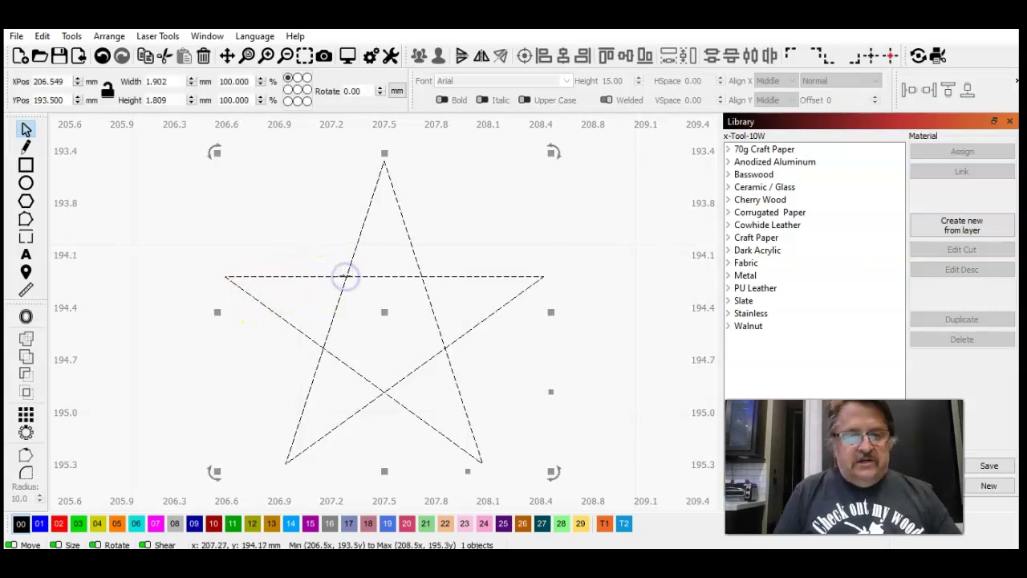
click(26, 316)
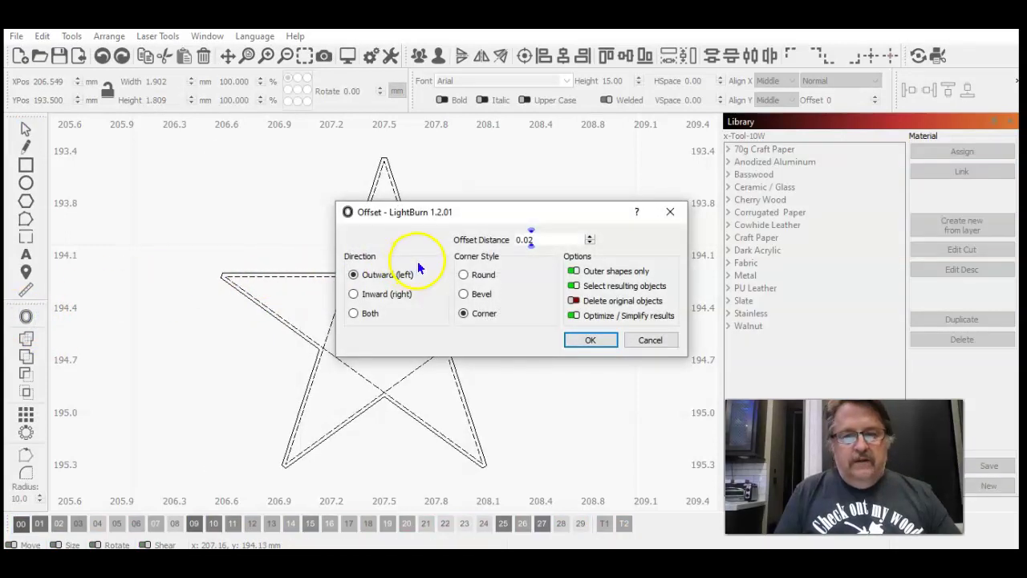
drag(470, 212, 462, 211)
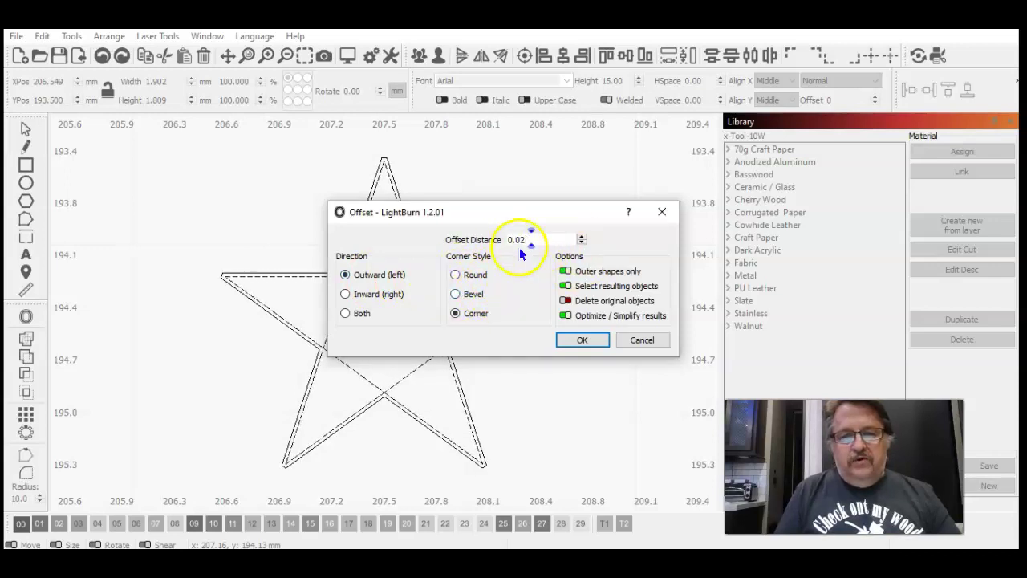
click(581, 239)
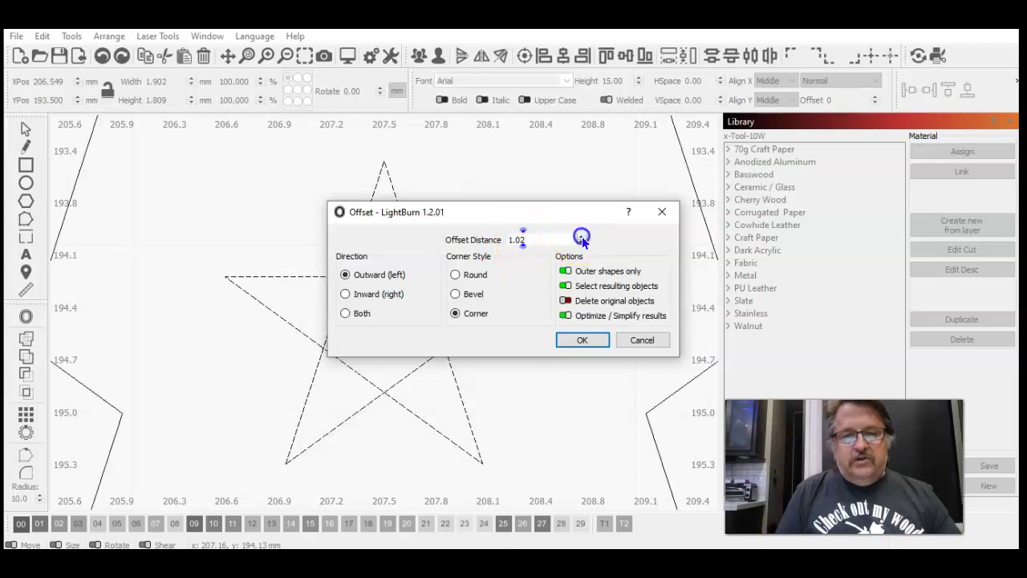
drag(544, 239, 499, 239)
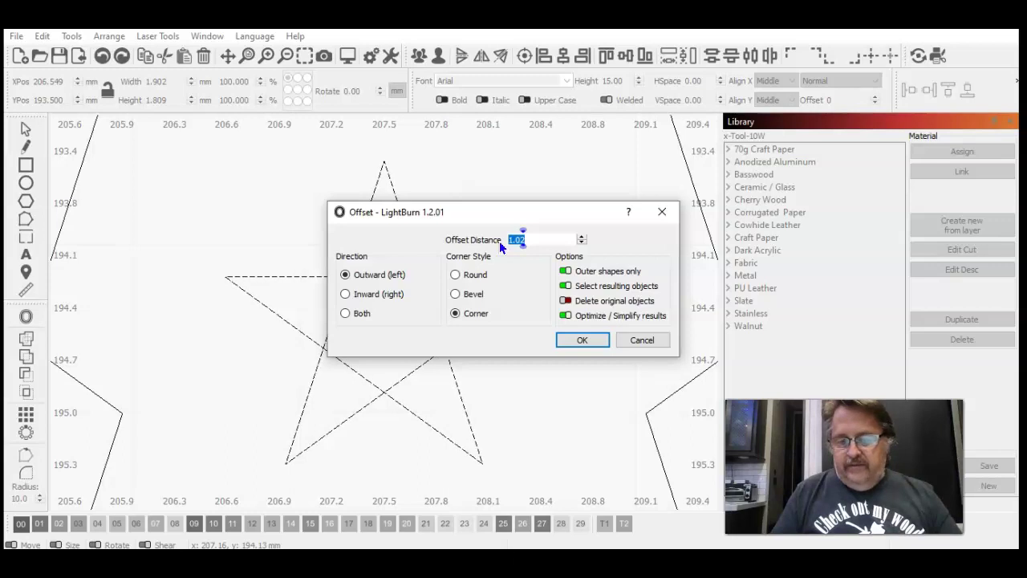
text(.8)
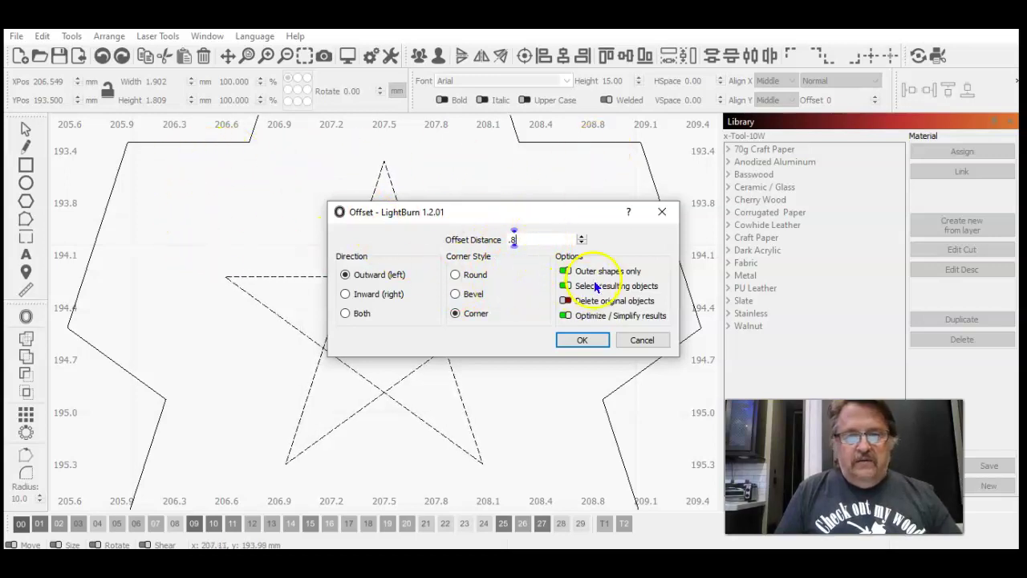
drag(545, 236, 488, 238)
text(.6)
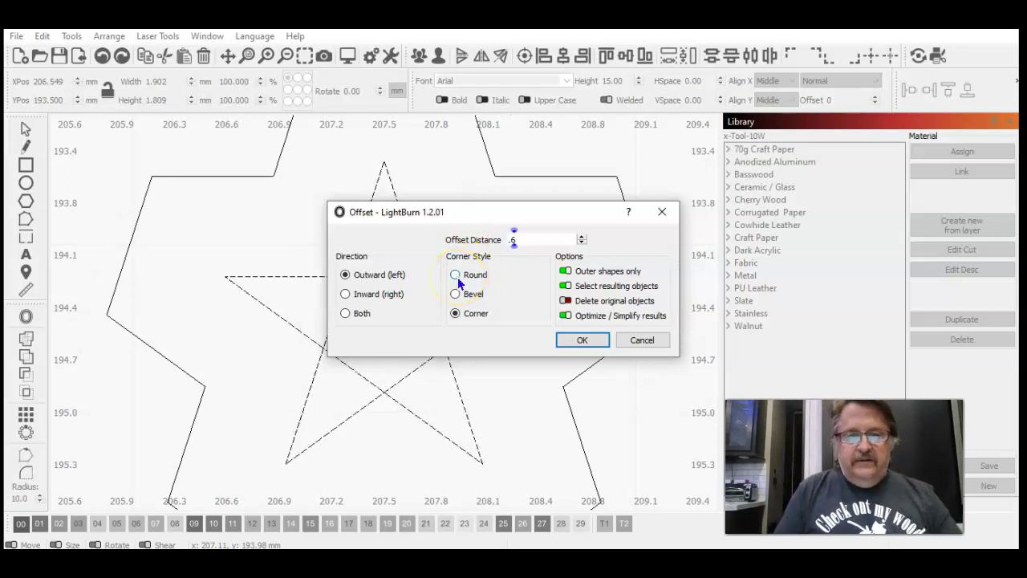
click(456, 276)
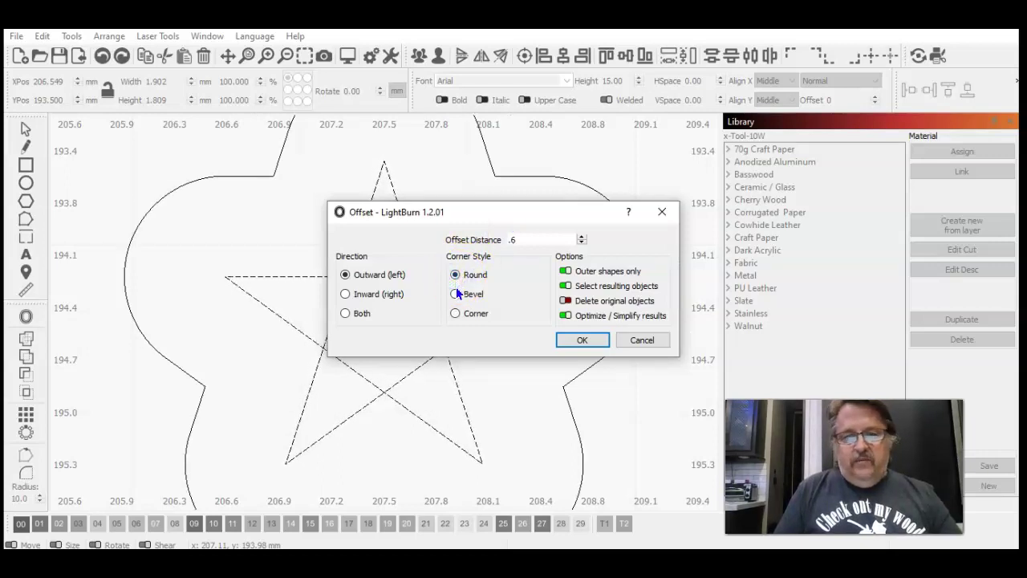
click(455, 293)
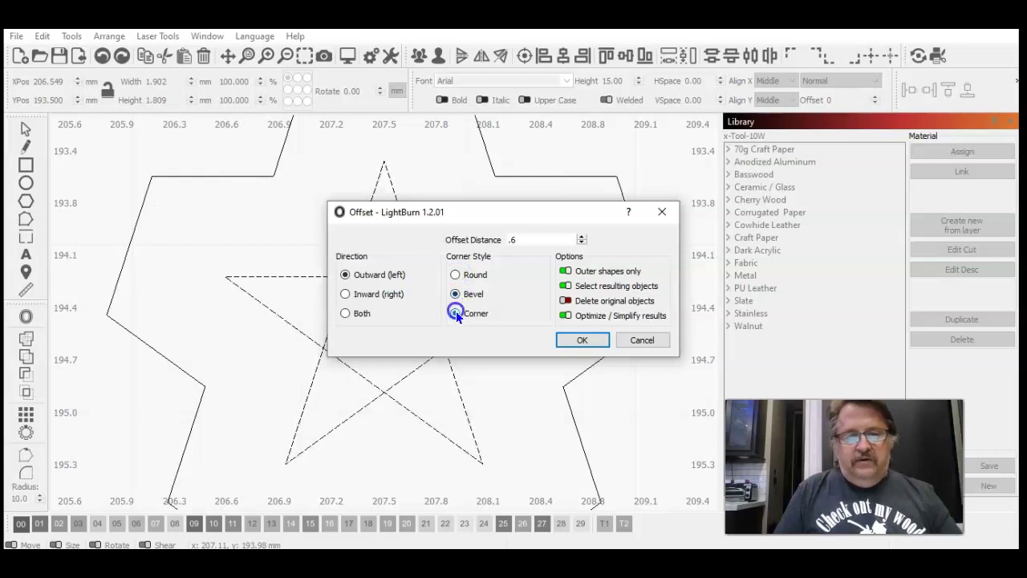
click(455, 294)
click(457, 312)
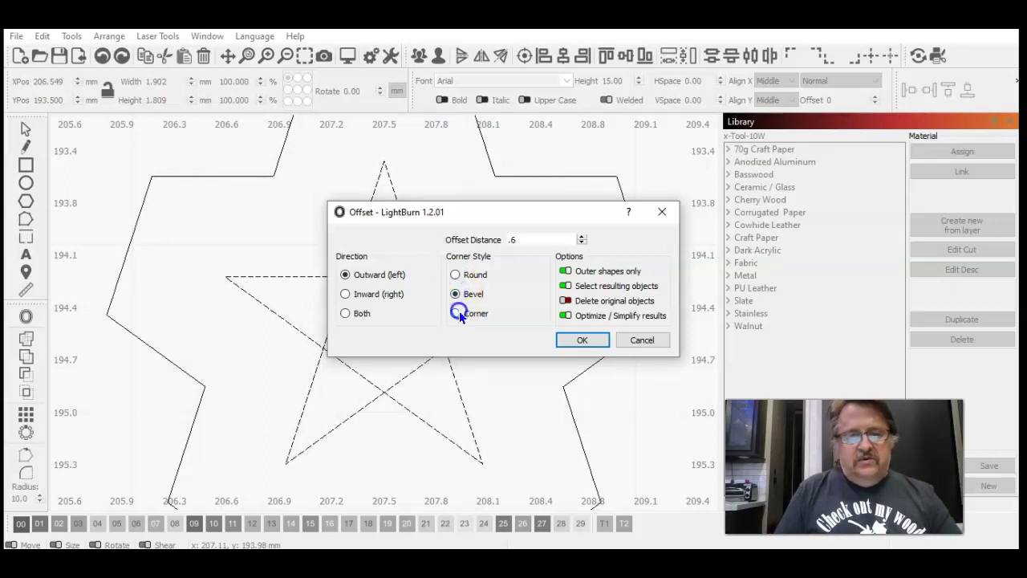
click(456, 292)
click(458, 312)
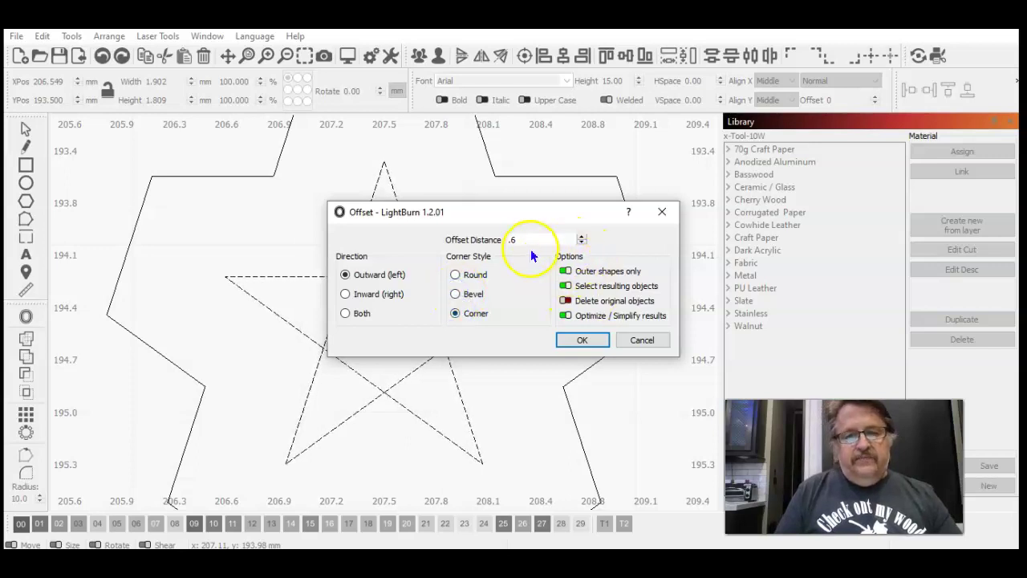
drag(520, 239, 493, 243)
text(.2)
click(454, 294)
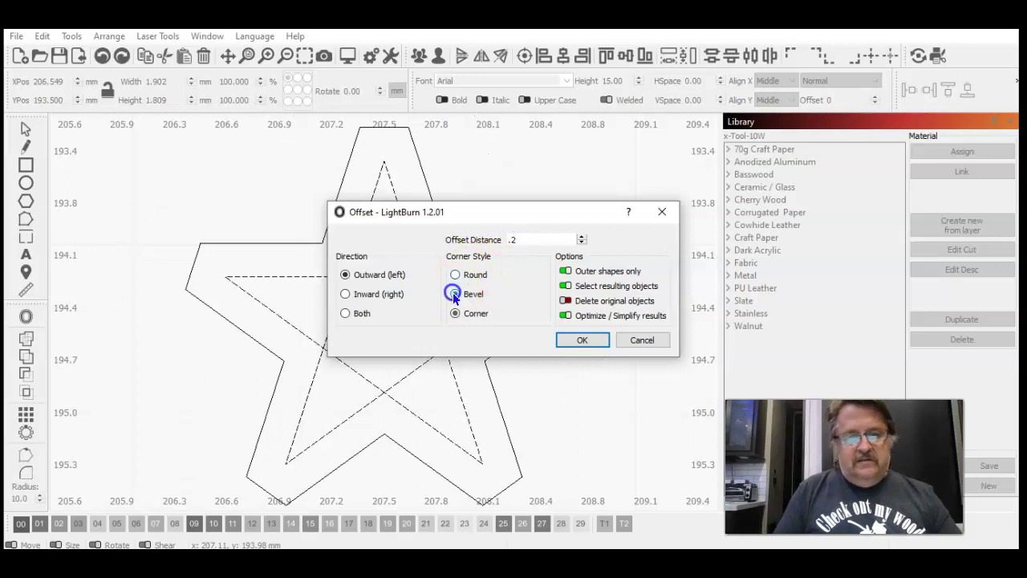
click(456, 274)
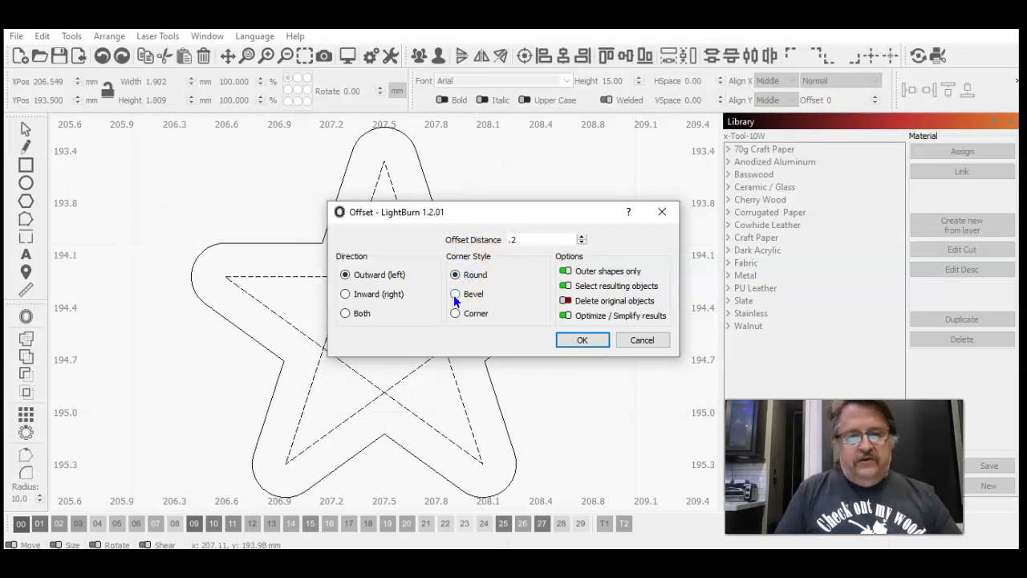
click(453, 295)
click(455, 311)
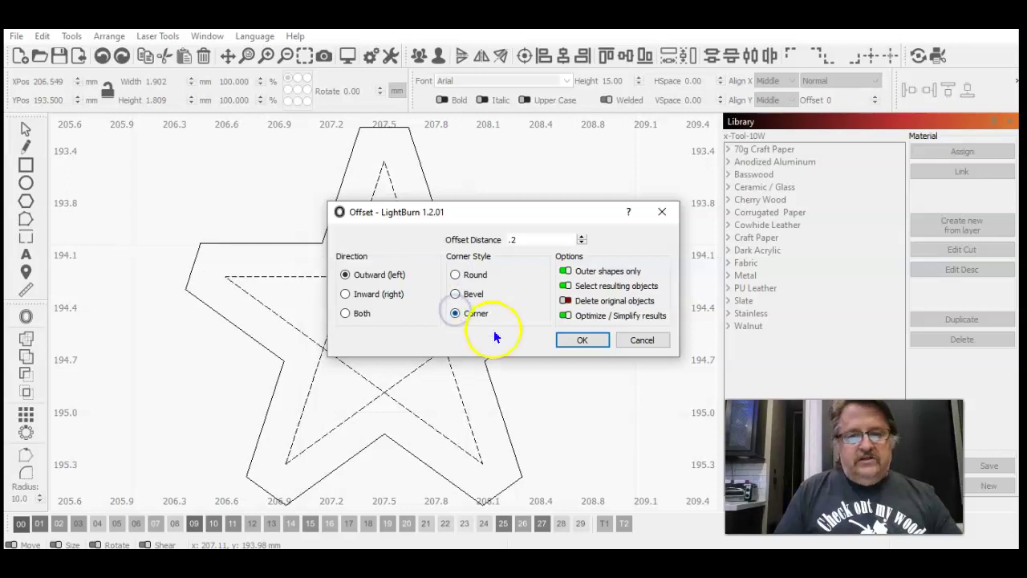
click(640, 338)
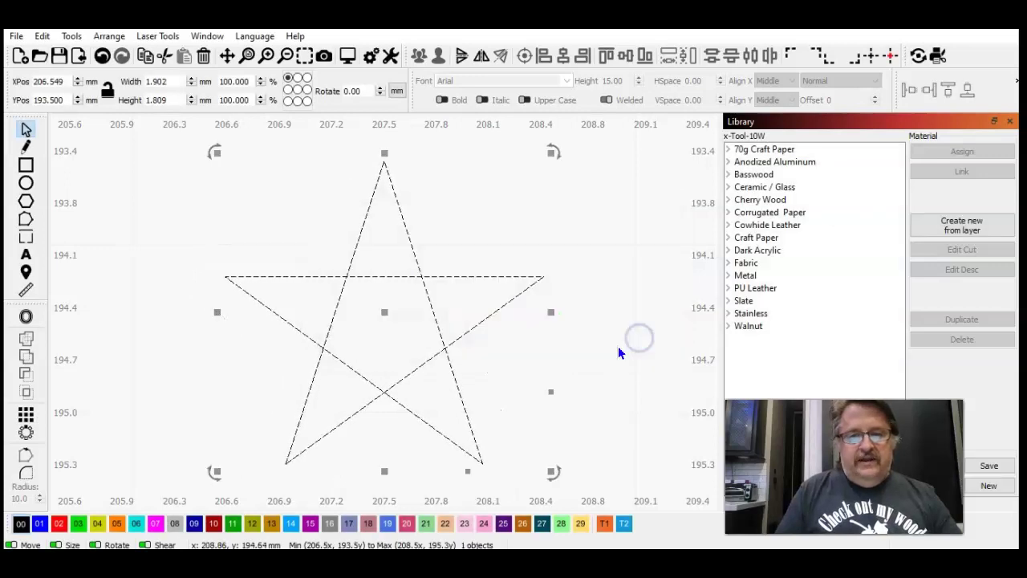
click(596, 373)
click(361, 229)
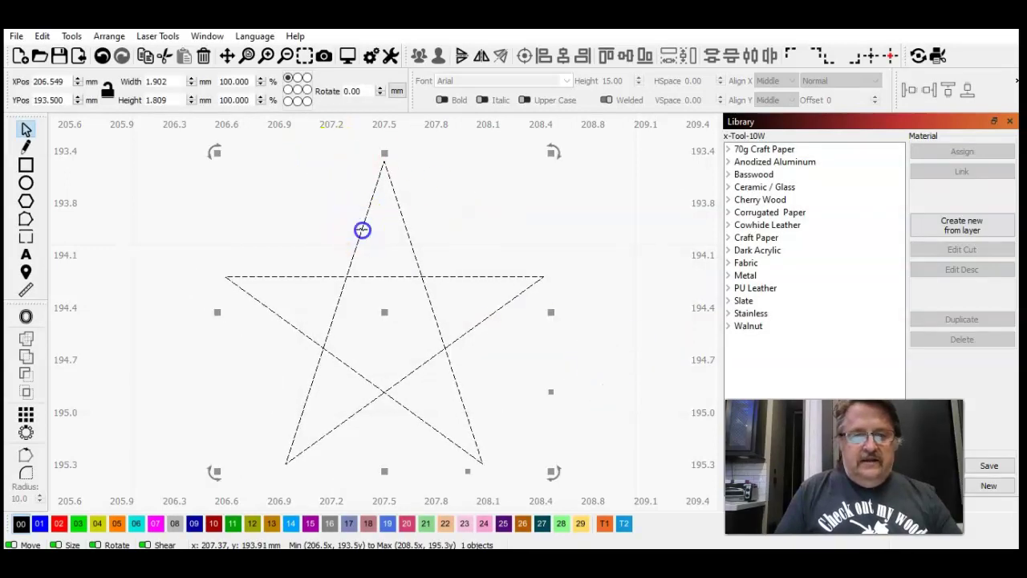
click(30, 316)
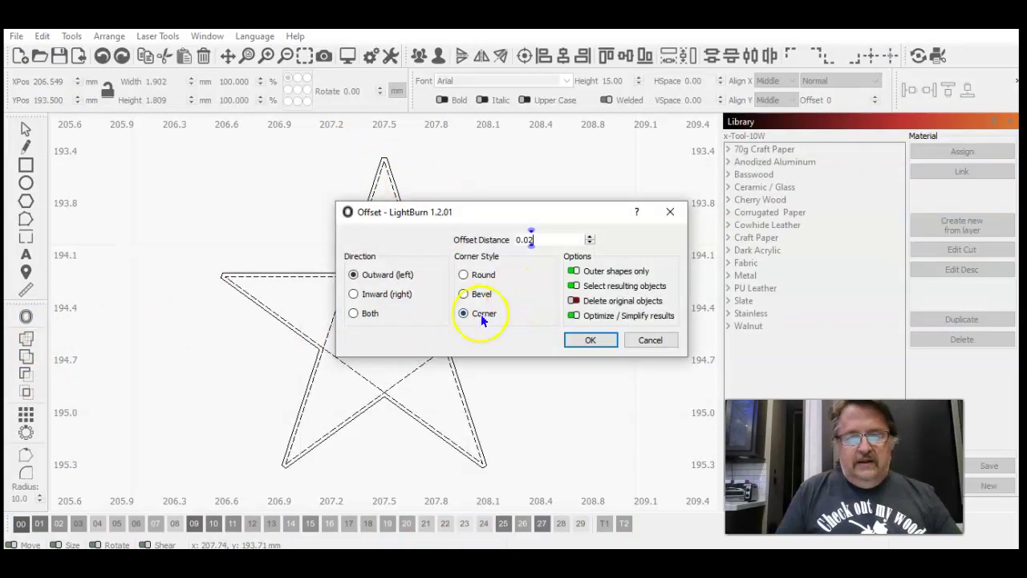
drag(551, 240, 507, 241)
text(.8)
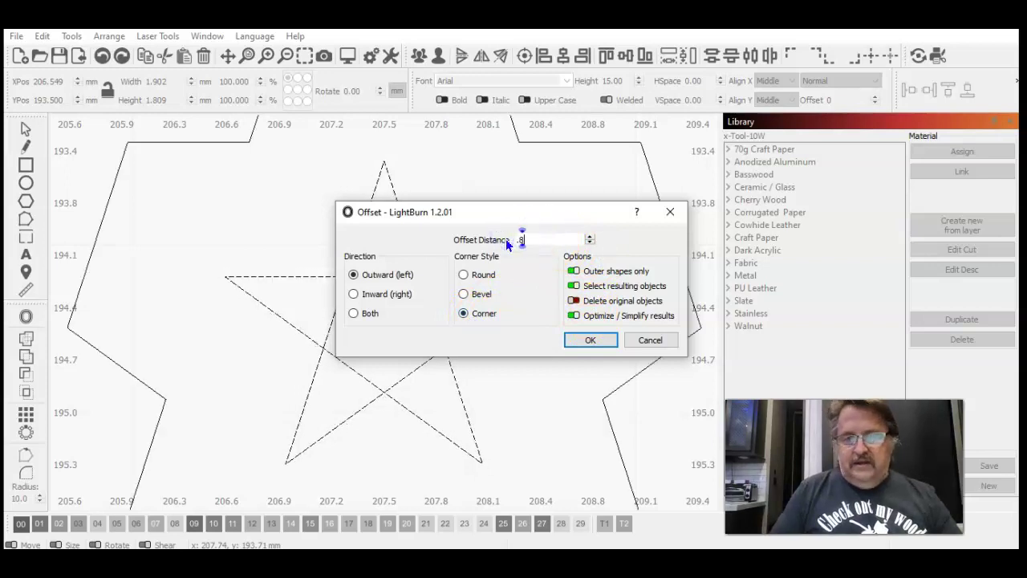
click(545, 248)
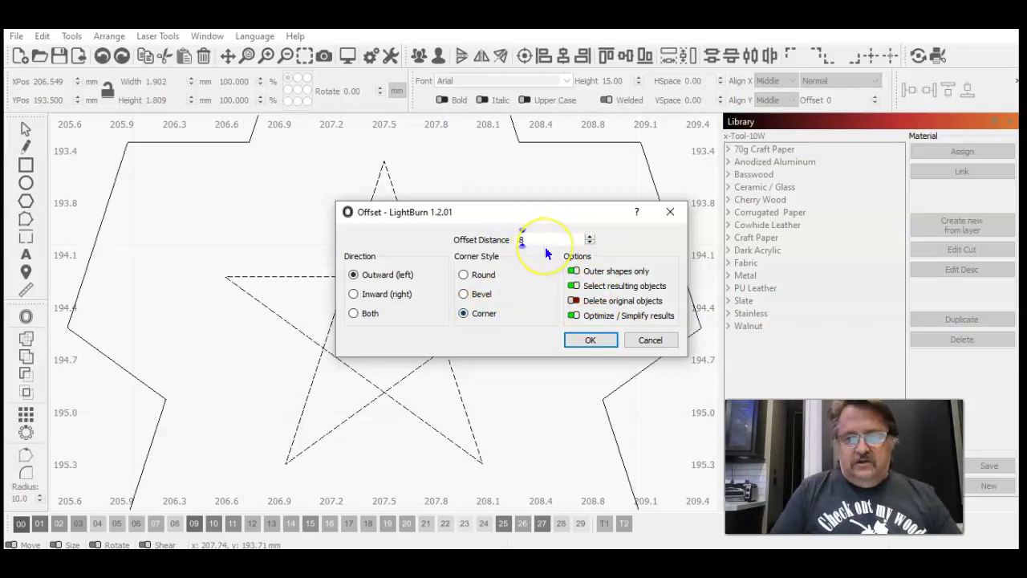
text(.6)
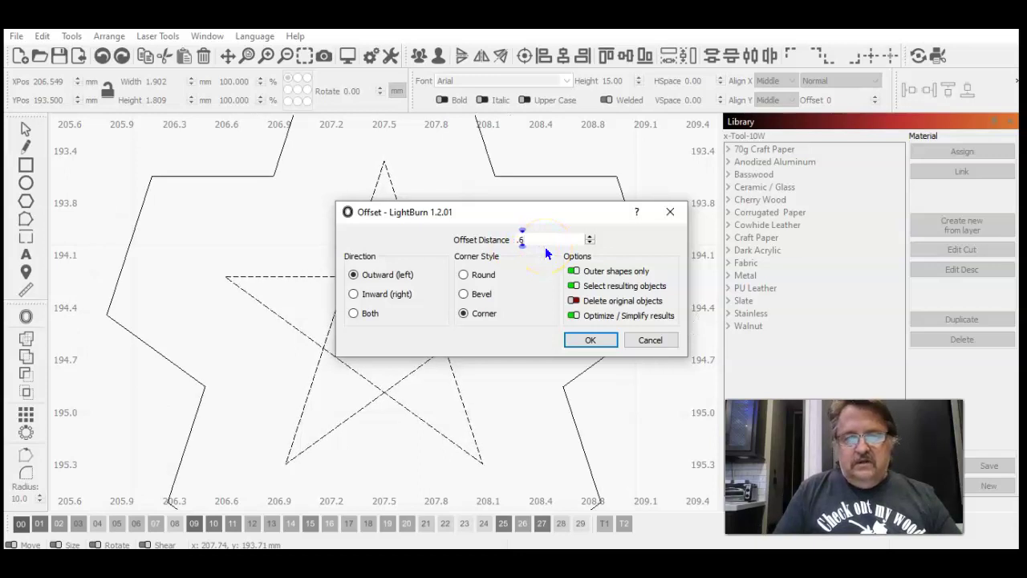
click(463, 293)
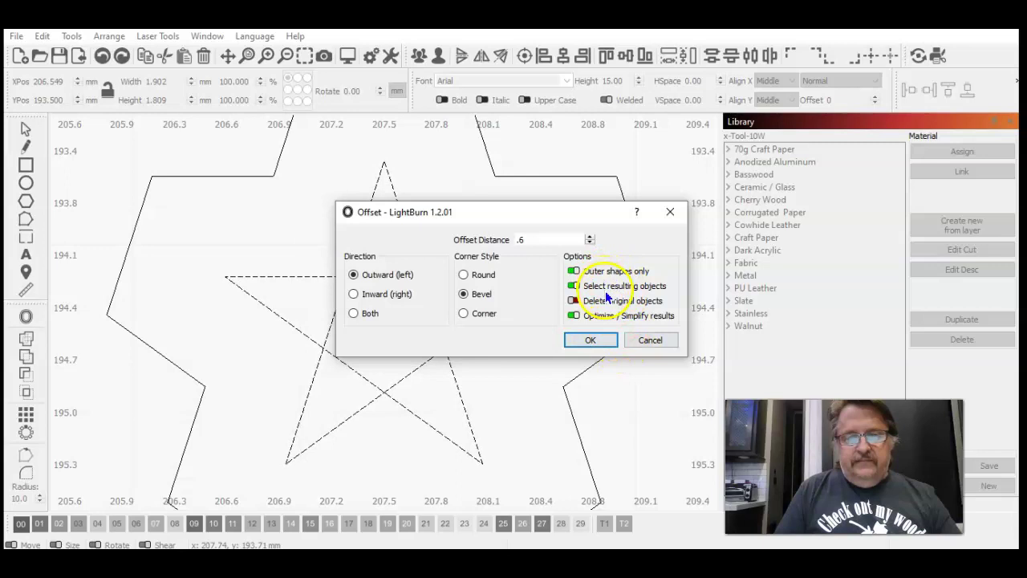
click(354, 292)
click(354, 274)
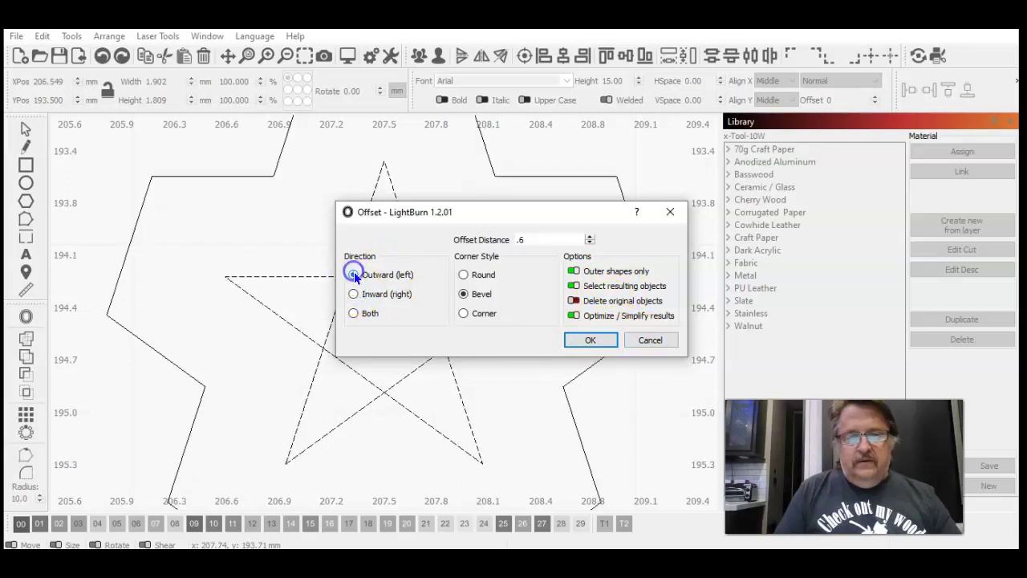
click(654, 340)
click(176, 249)
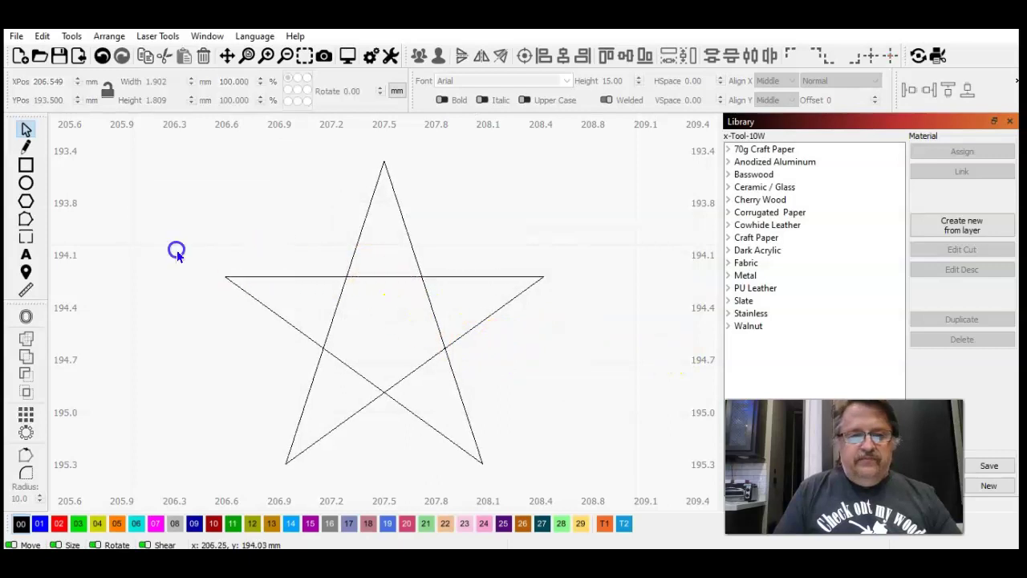
click(291, 279)
- Apply a 0.02 outward offset with Corner style to the star
click(26, 316)
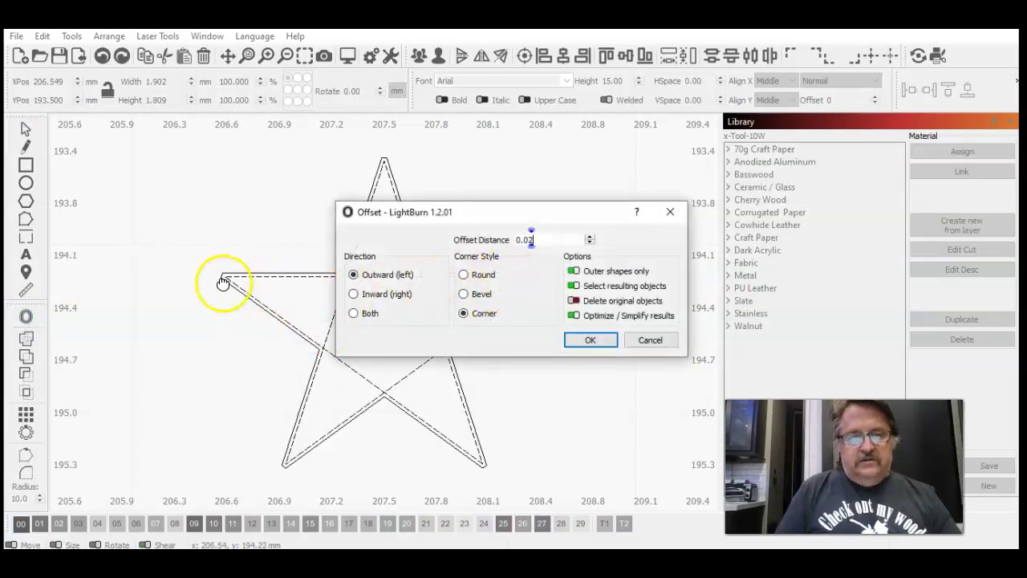
click(474, 294)
click(465, 313)
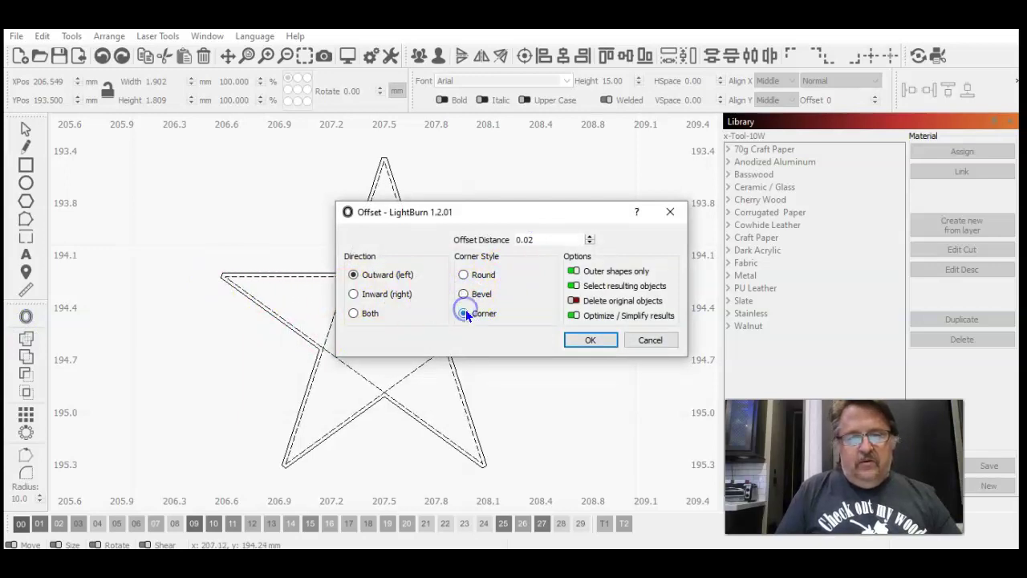
click(504, 273)
click(521, 241)
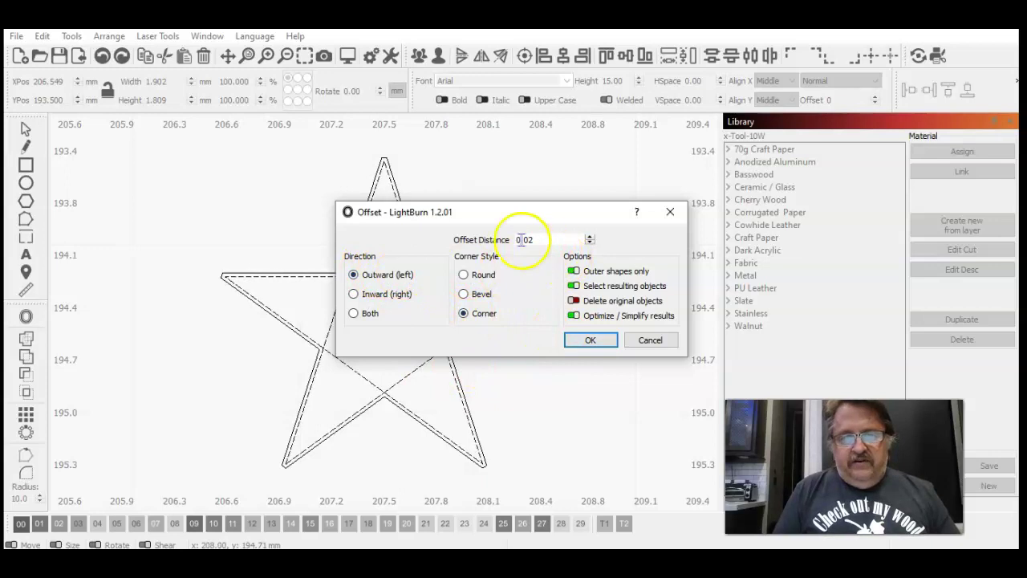
click(594, 341)
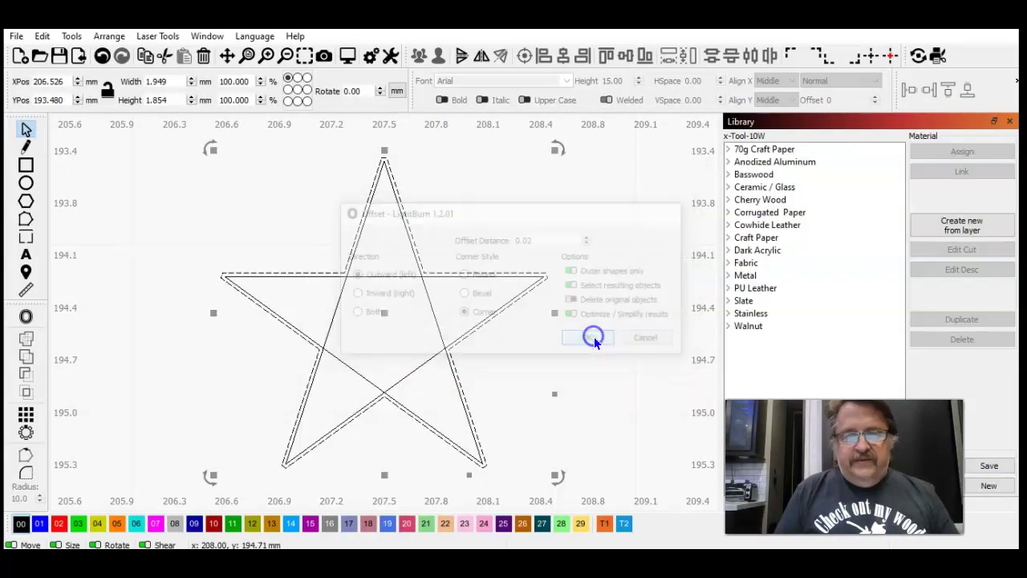
- Delete the original crossed-line star, keeping the new clean star outline selected
click(610, 290)
click(371, 277)
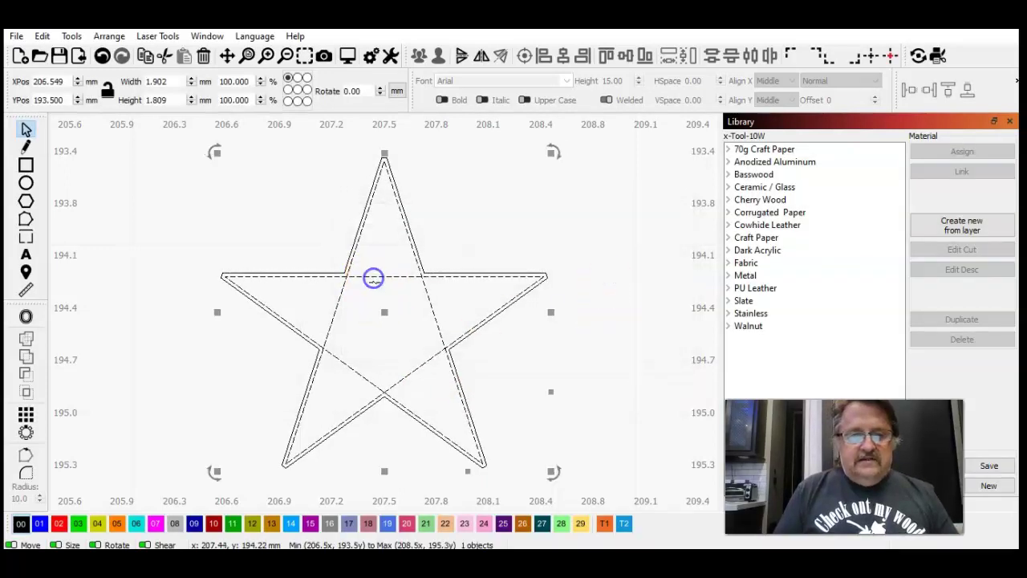
key(Delete)
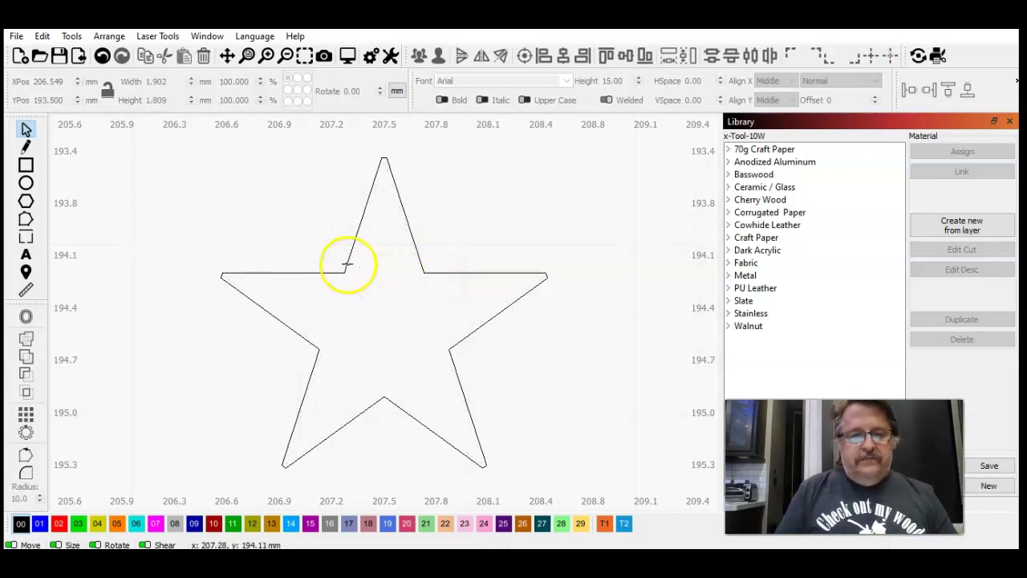
click(346, 263)
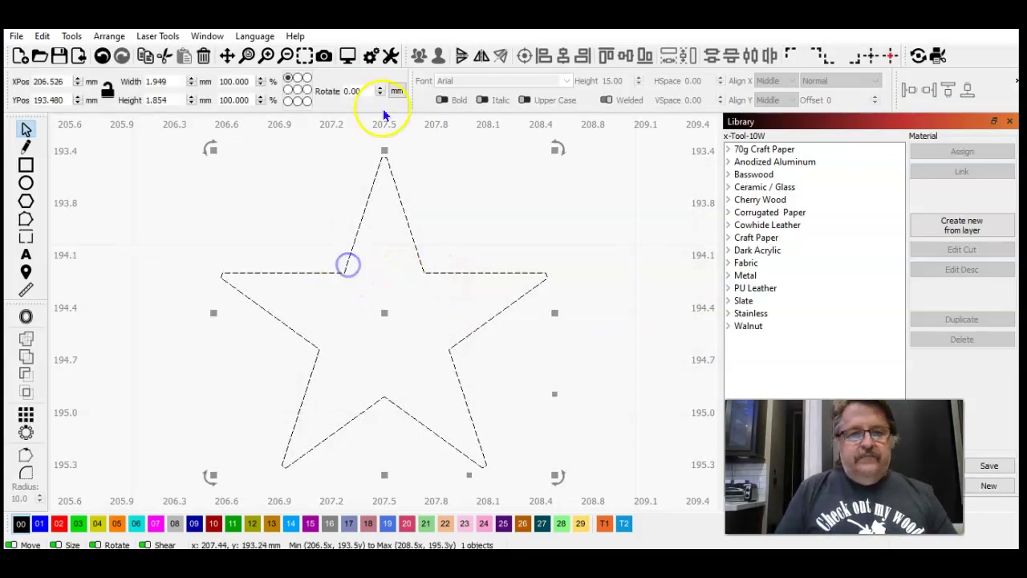
- Move the star into the flag's upper-left canton and frame the canton's top-left corner
click(286, 57)
click(288, 58)
click(287, 58)
drag(371, 304, 289, 433)
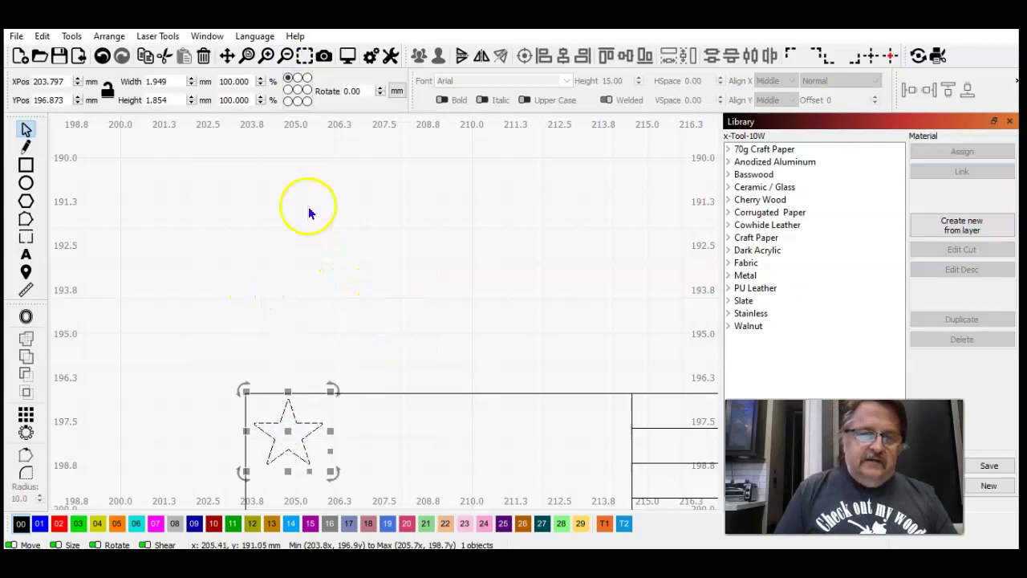
click(287, 57)
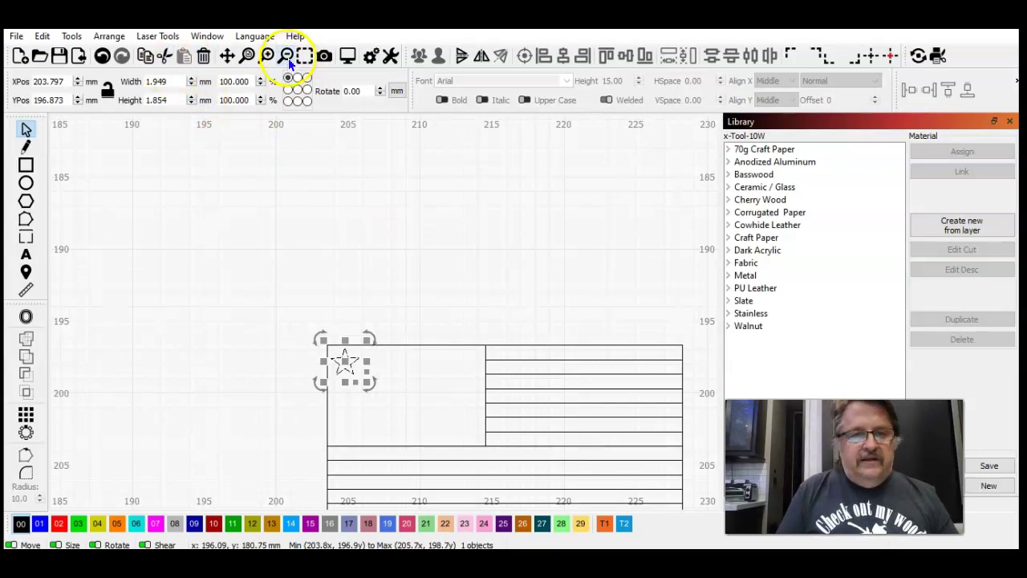
click(227, 56)
drag(417, 223, 375, 102)
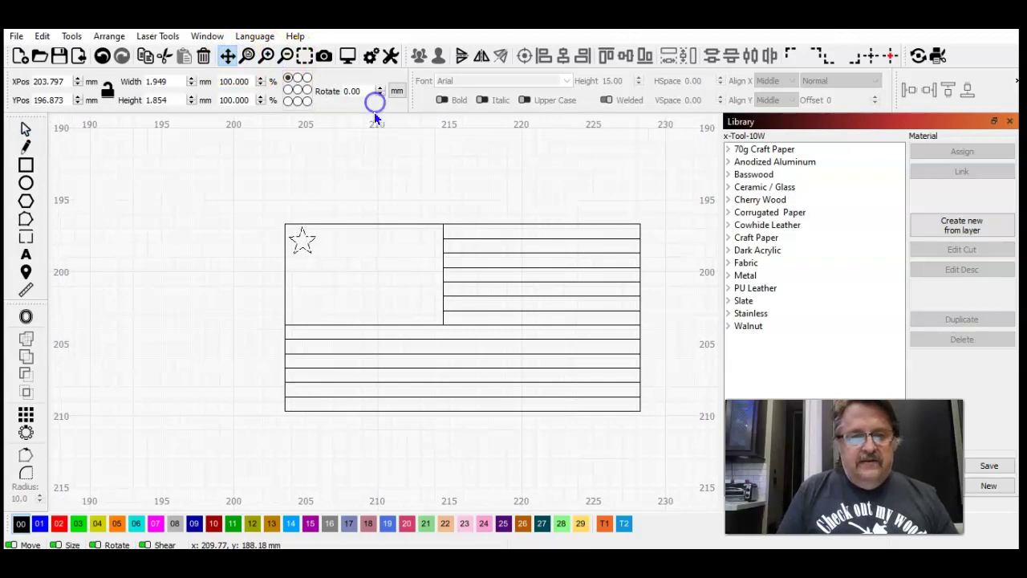
click(264, 56)
click(265, 55)
drag(320, 176, 332, 236)
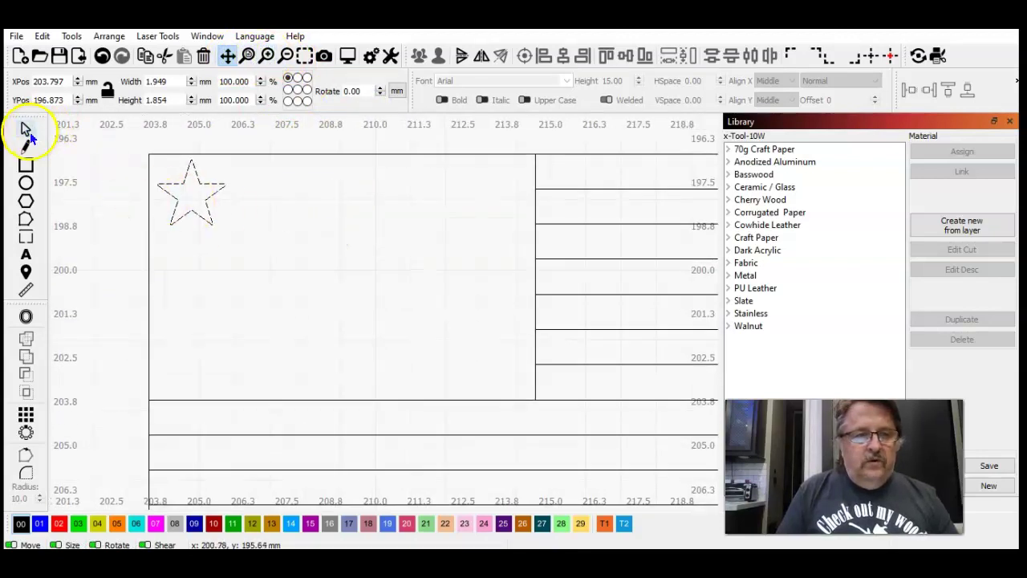
- Scale the star to 1.215 × 1.156 mm and place it at X 203.921, Y 197.062 mm
click(25, 130)
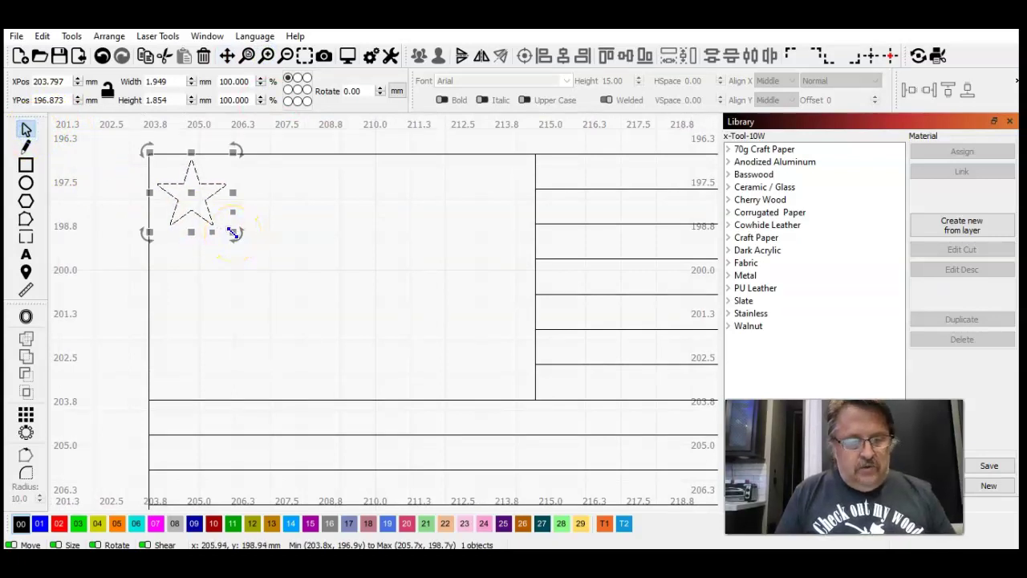
drag(232, 233, 177, 189)
drag(206, 220, 203, 221)
drag(174, 189, 183, 185)
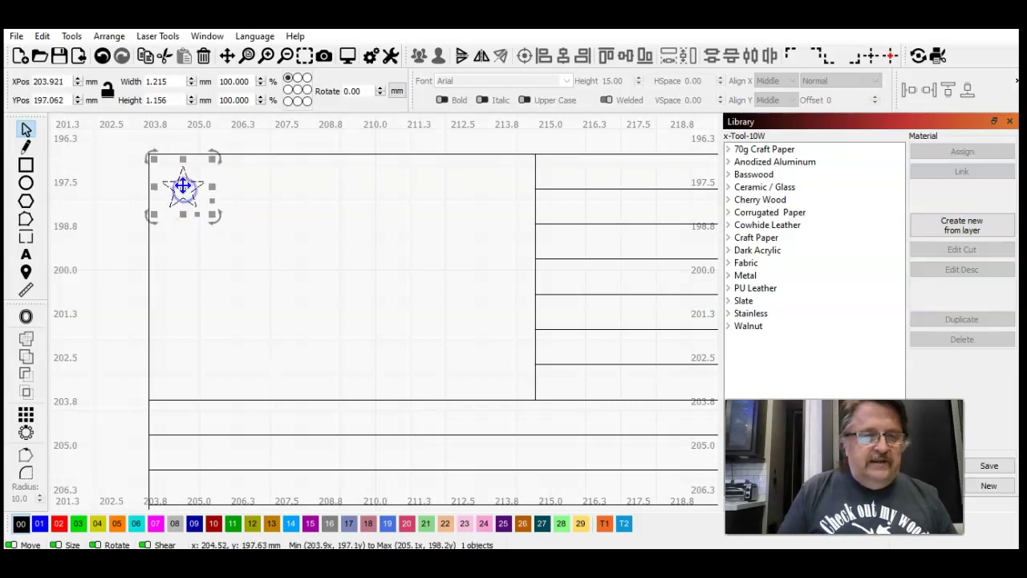
click(124, 166)
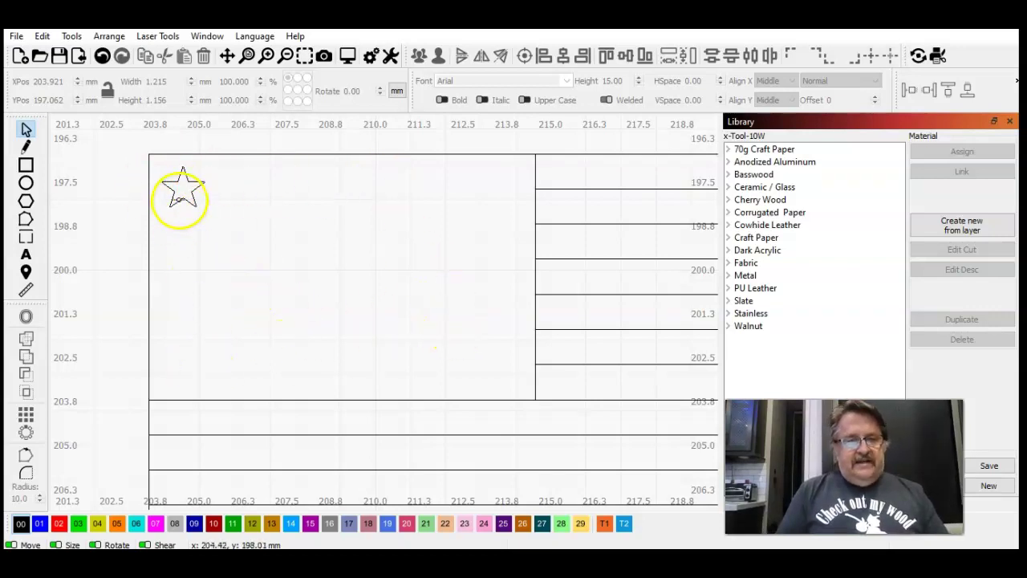
click(179, 199)
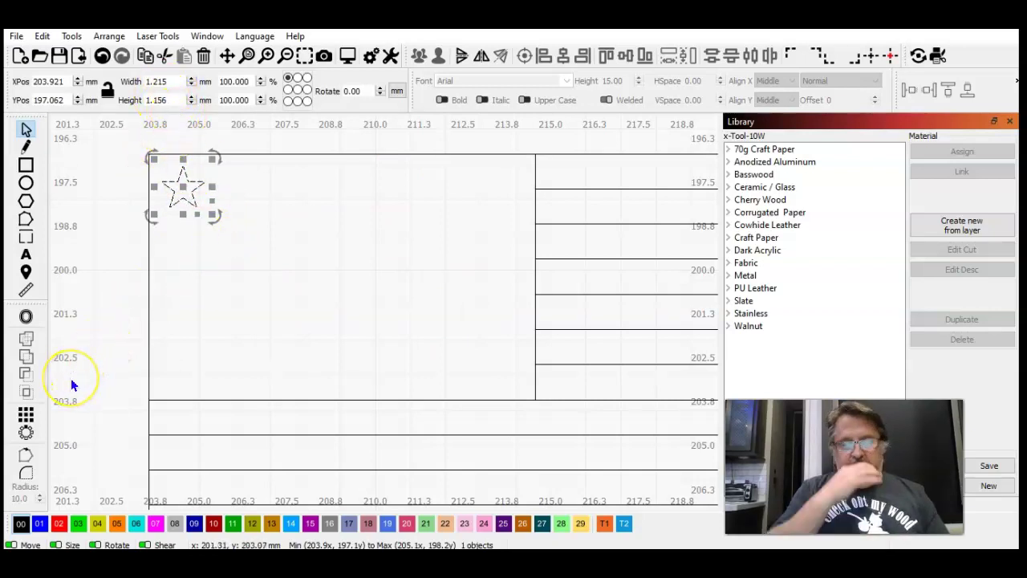
click(27, 415)
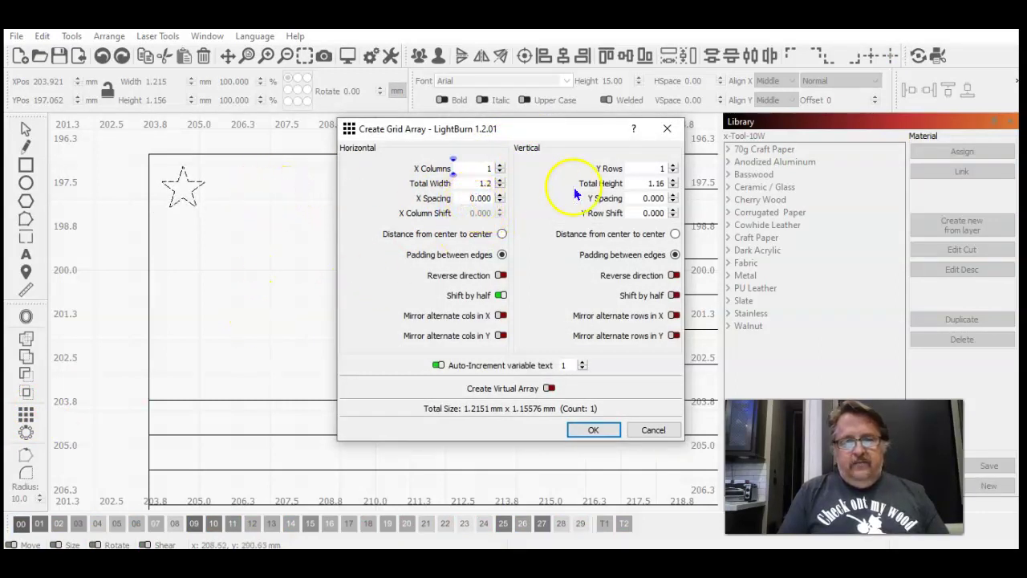
click(500, 167)
click(500, 166)
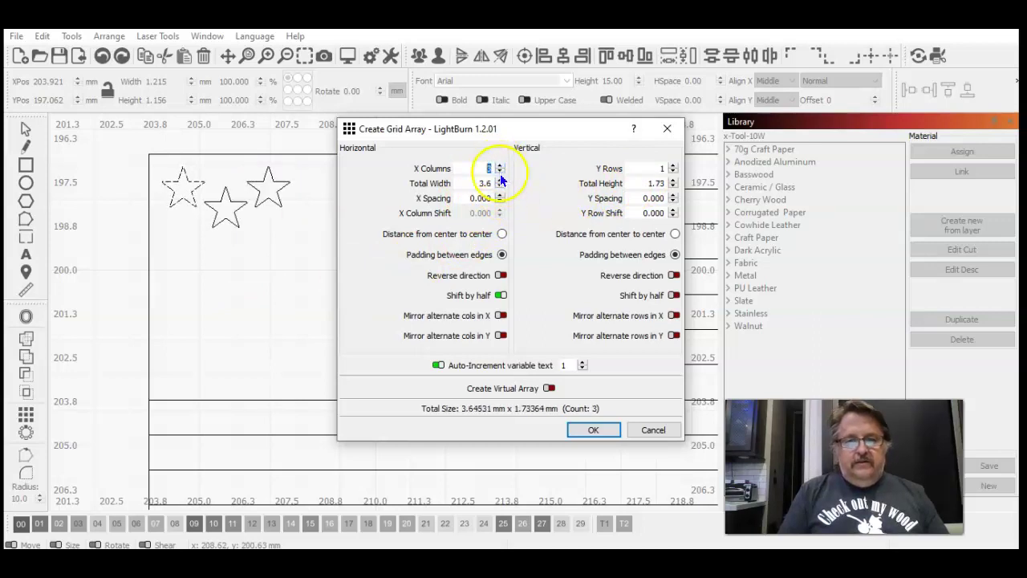
click(500, 172)
click(499, 172)
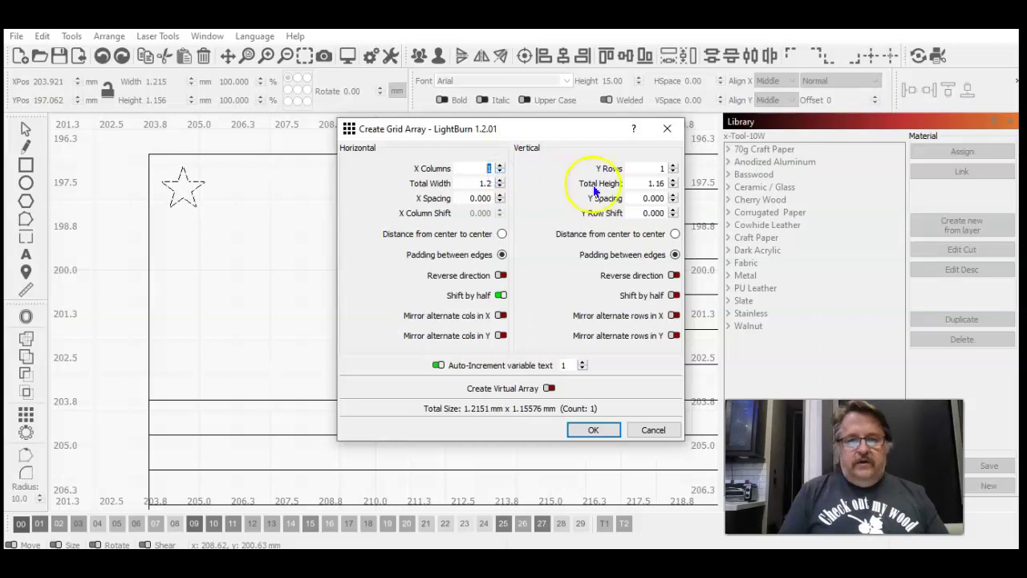
click(673, 165)
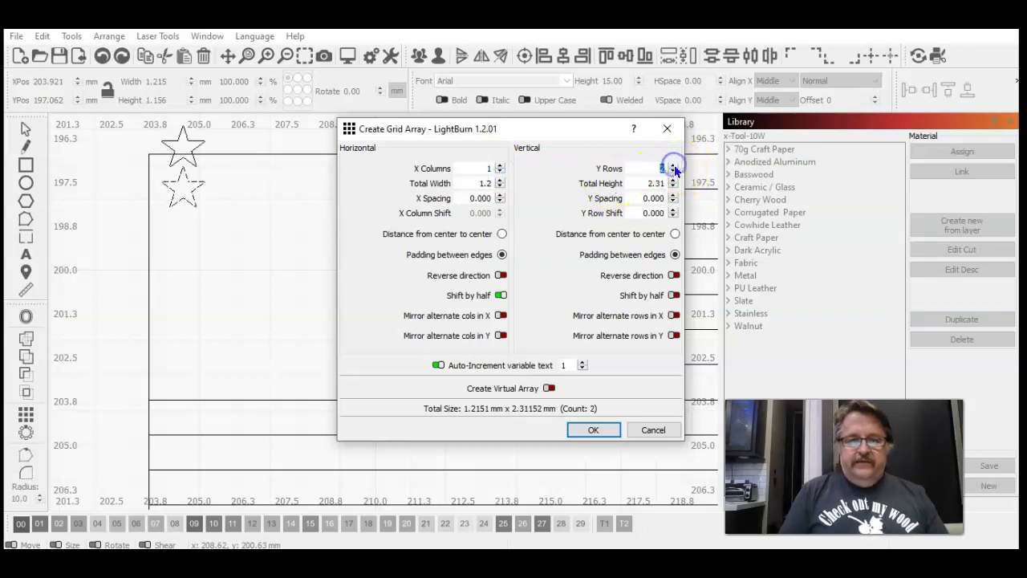
click(674, 172)
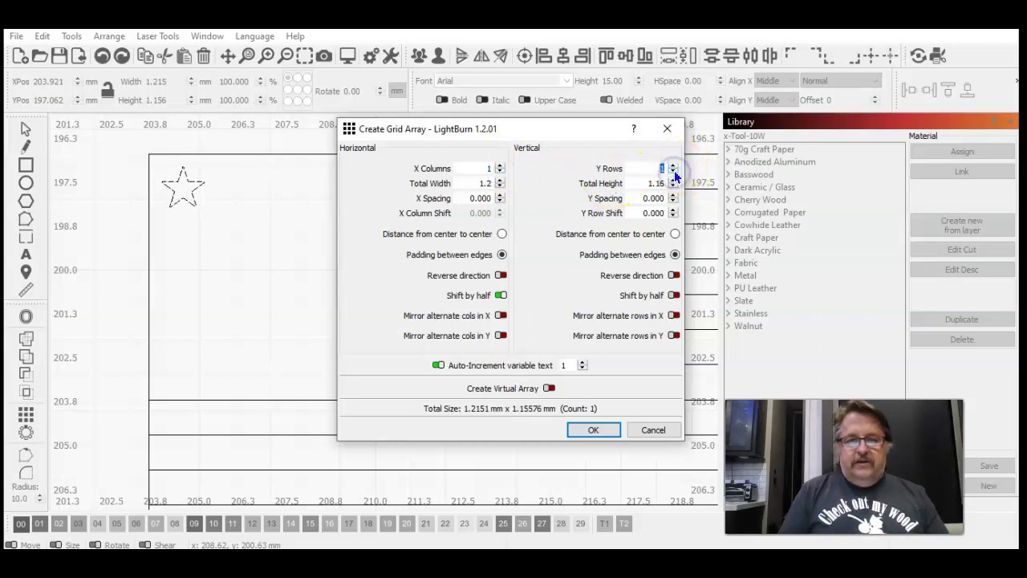
click(674, 276)
click(675, 164)
click(675, 164)
click(674, 164)
click(675, 164)
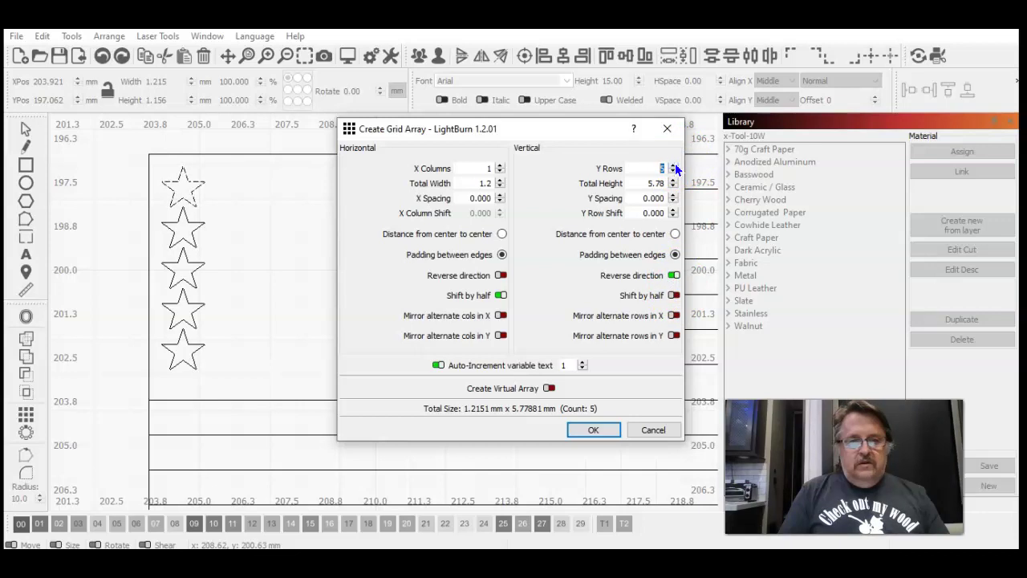
click(674, 164)
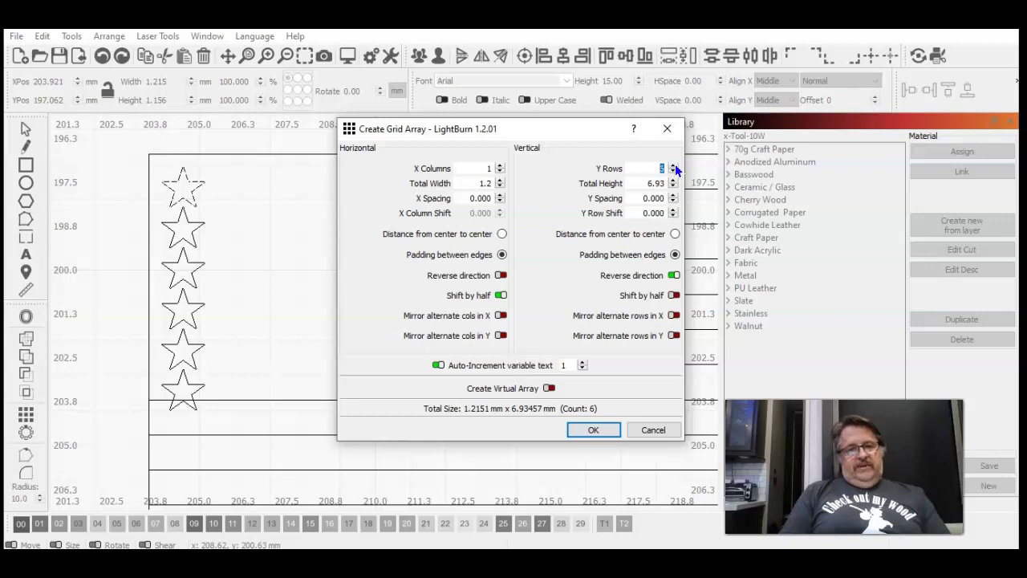
click(651, 429)
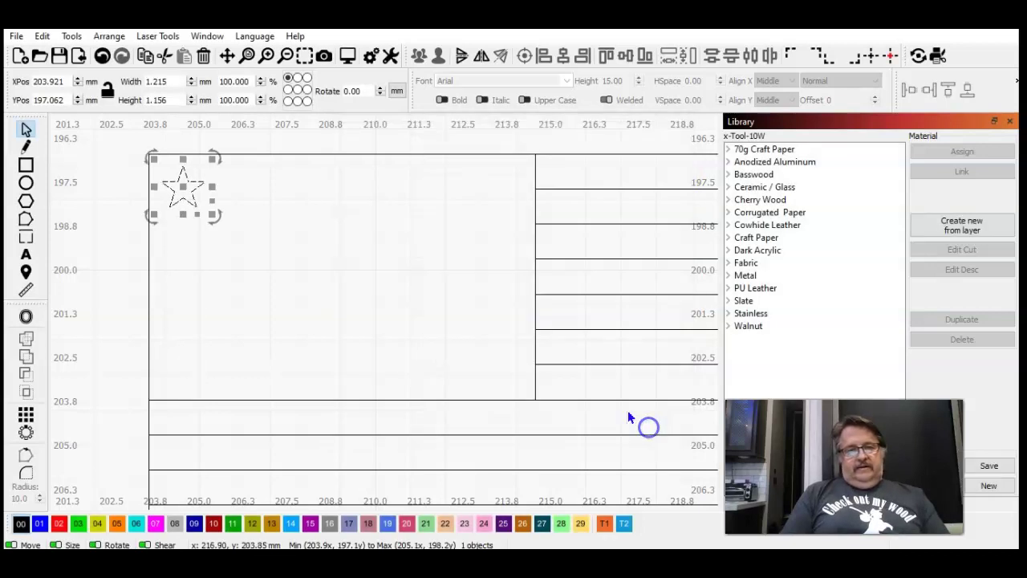
- Shrink the star to 0.919 × 0.874 mm and nudge it up to X 203.935, Y 197.002
drag(209, 214, 207, 211)
click(204, 207)
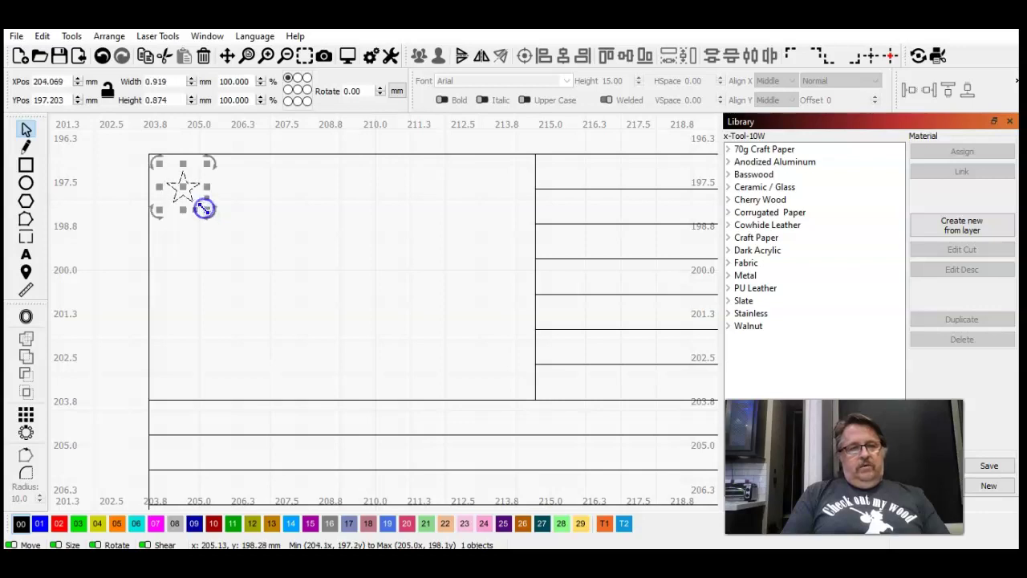
drag(181, 194, 180, 186)
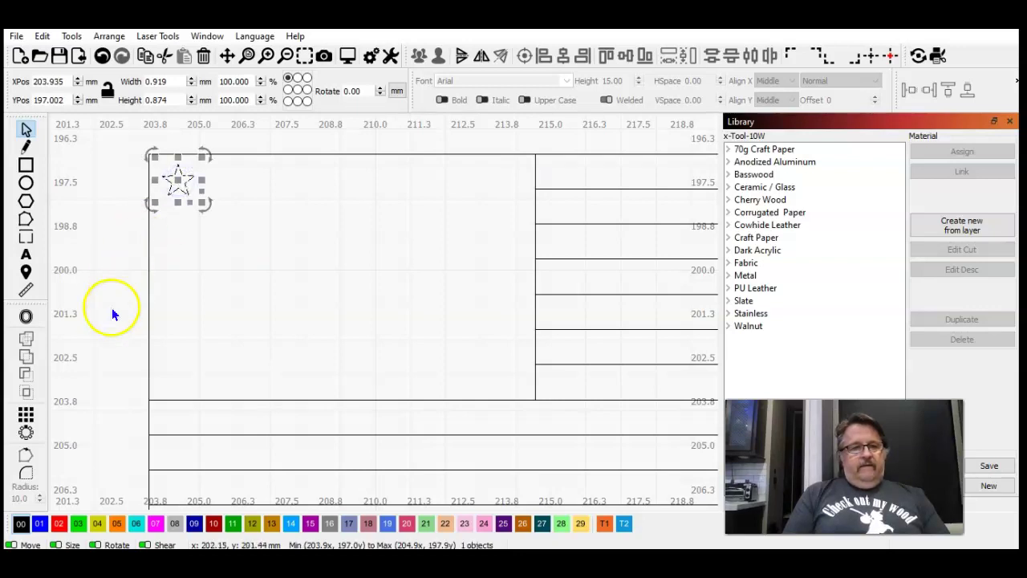
- Try a reversed vertical Grid Array of about six star rows, then cancel it
click(27, 414)
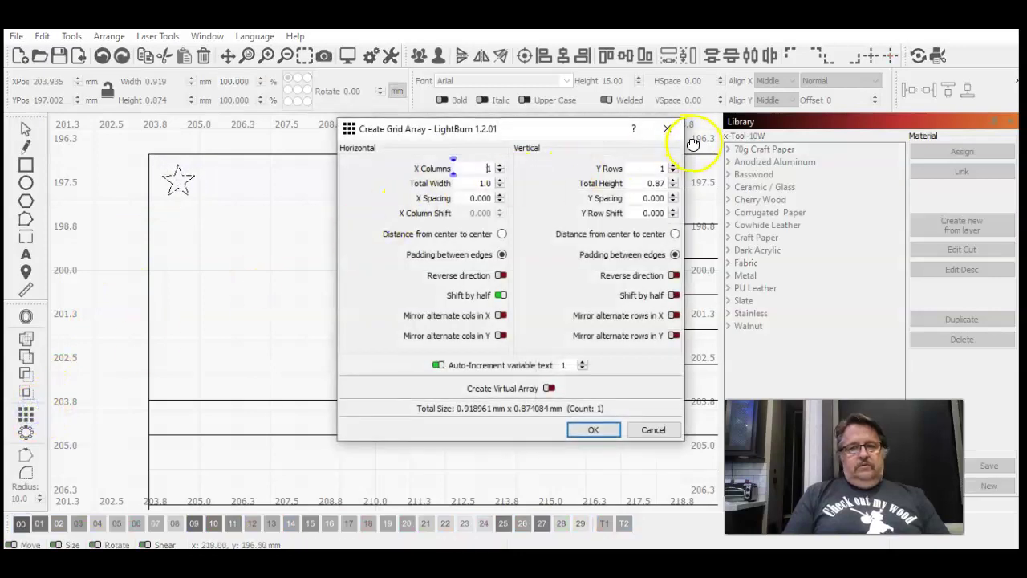
click(672, 165)
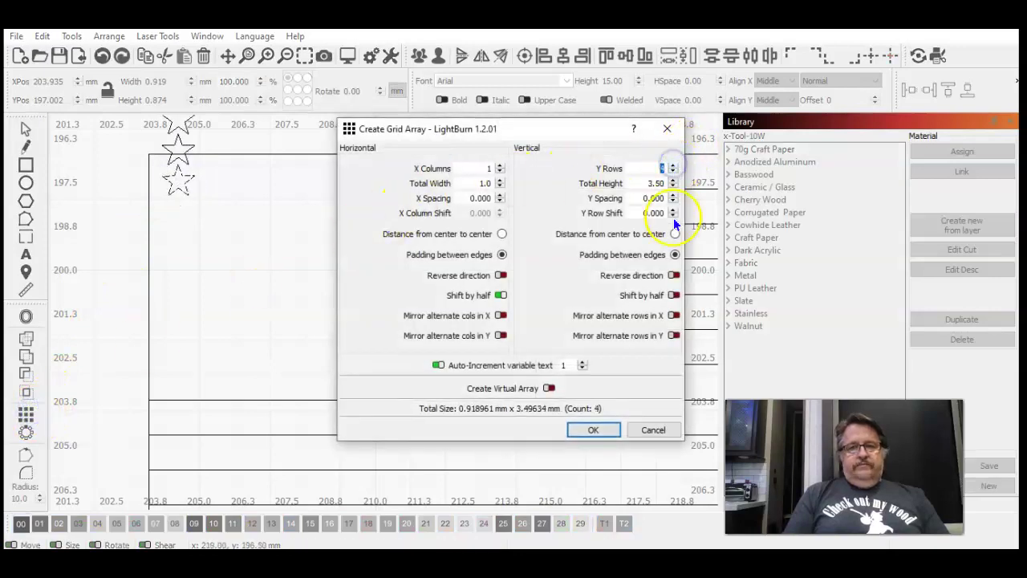
click(674, 274)
click(661, 167)
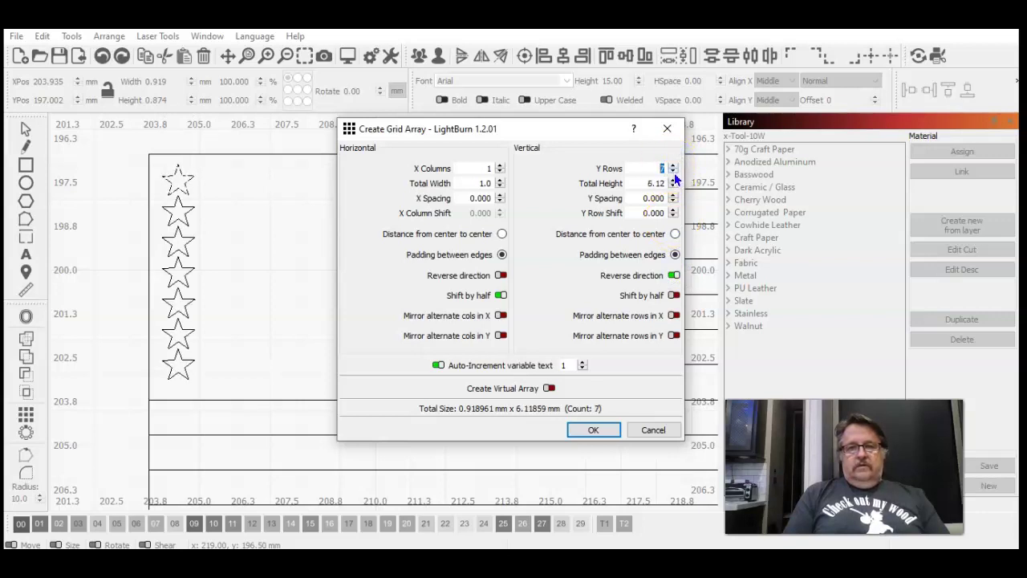
click(604, 172)
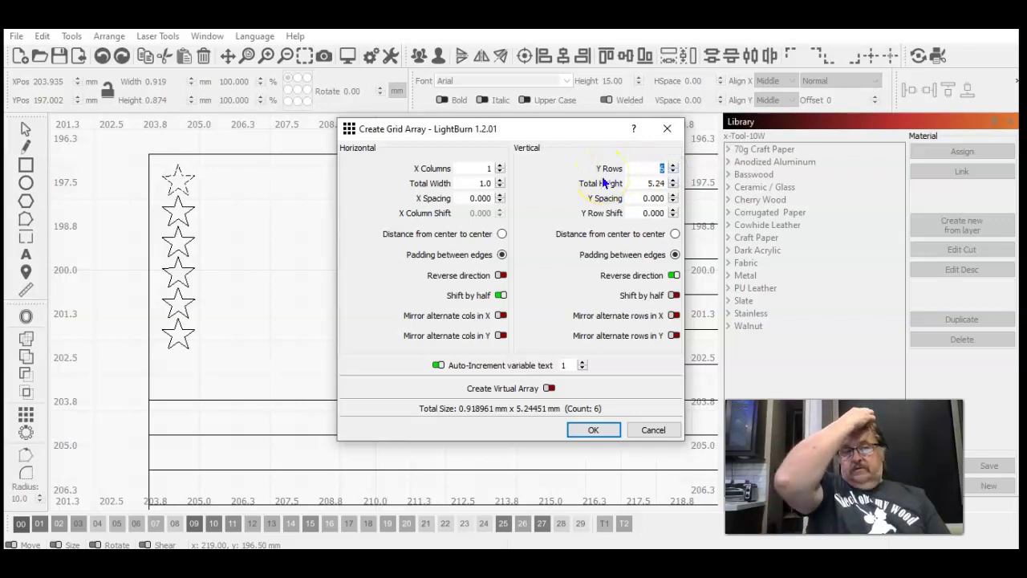
click(672, 276)
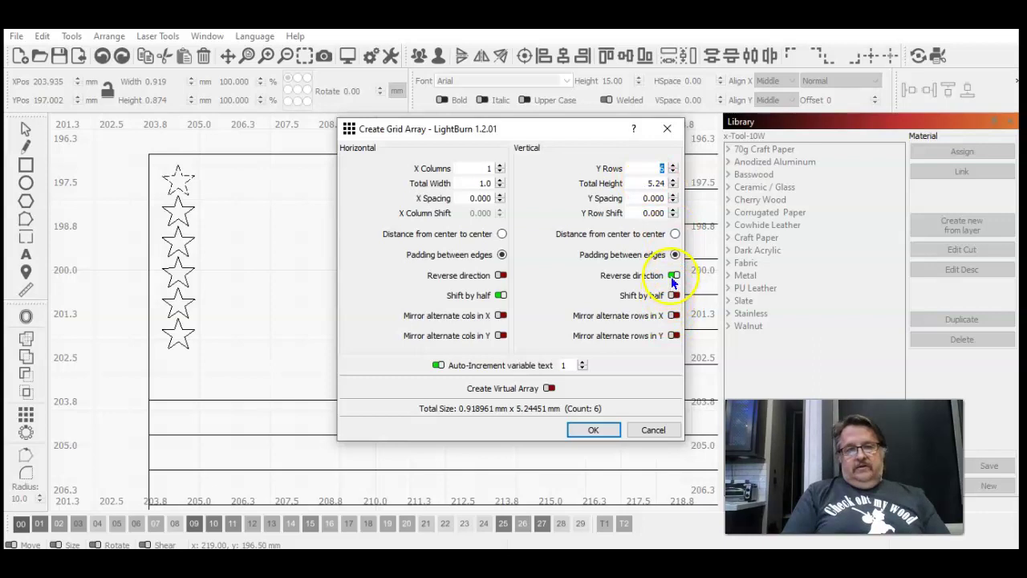
click(653, 430)
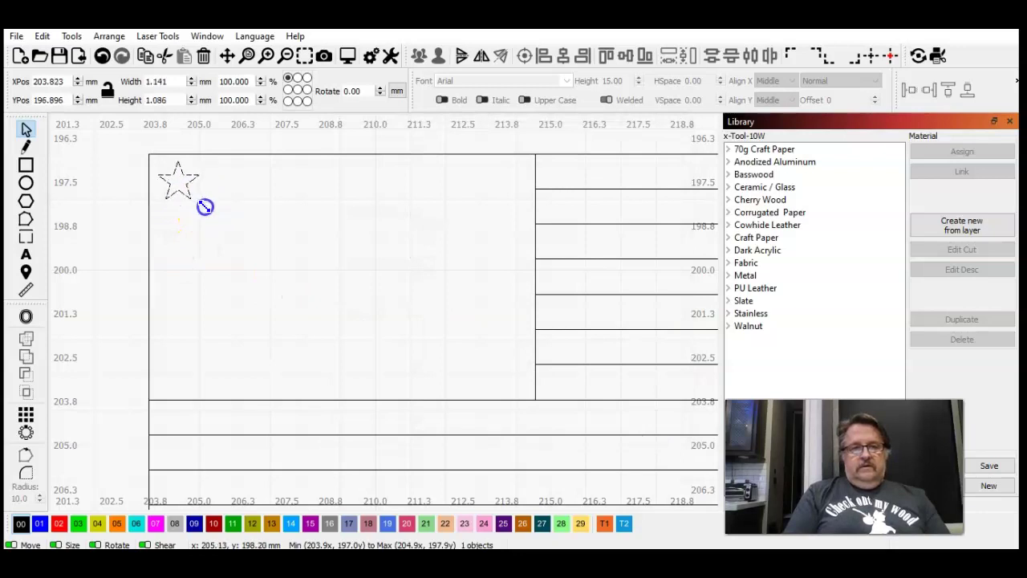
- Reopen Create Grid Array with reversed vertical direction, previewing a six-star column down the canton
click(26, 414)
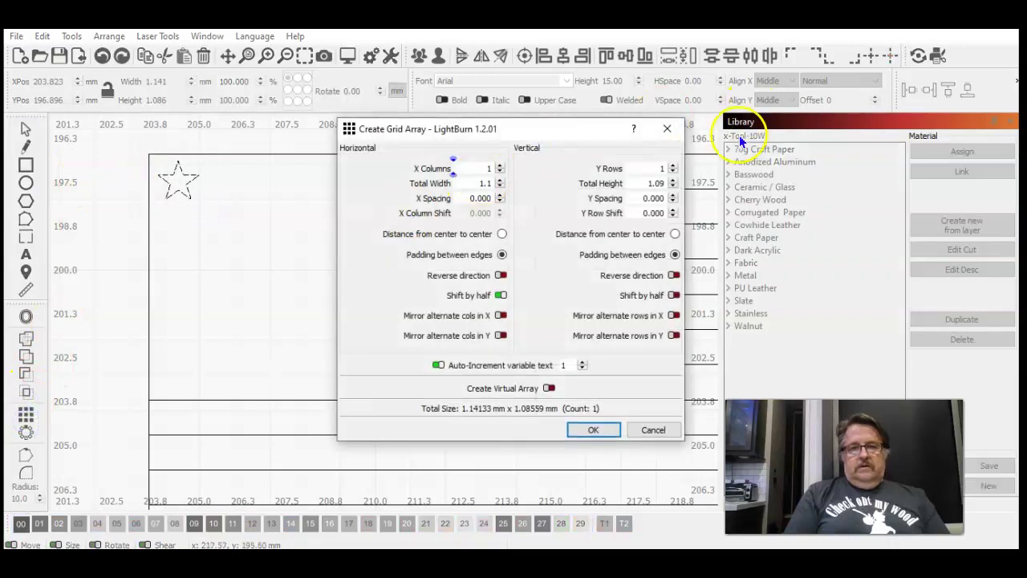
click(676, 275)
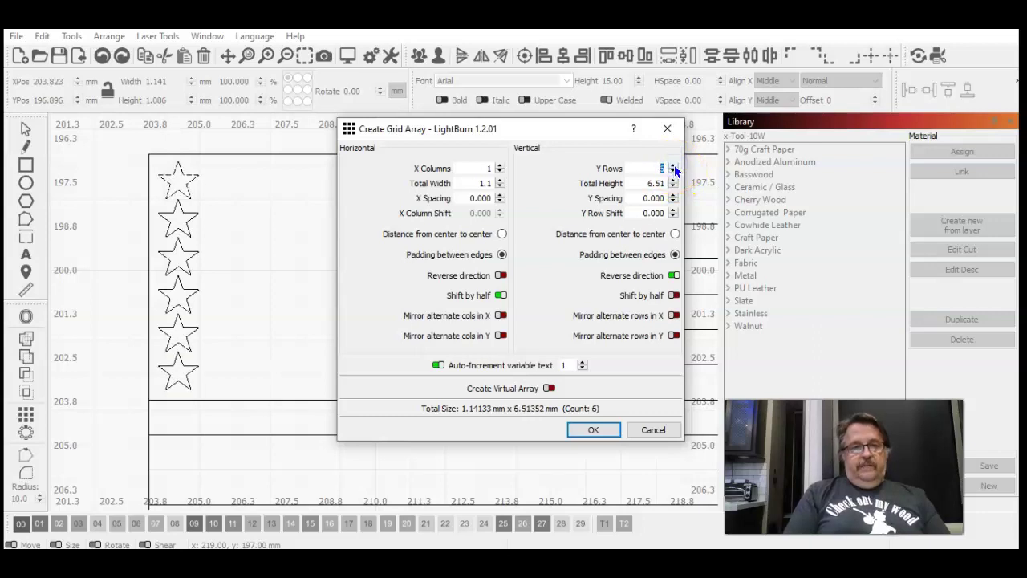
drag(533, 130, 808, 96)
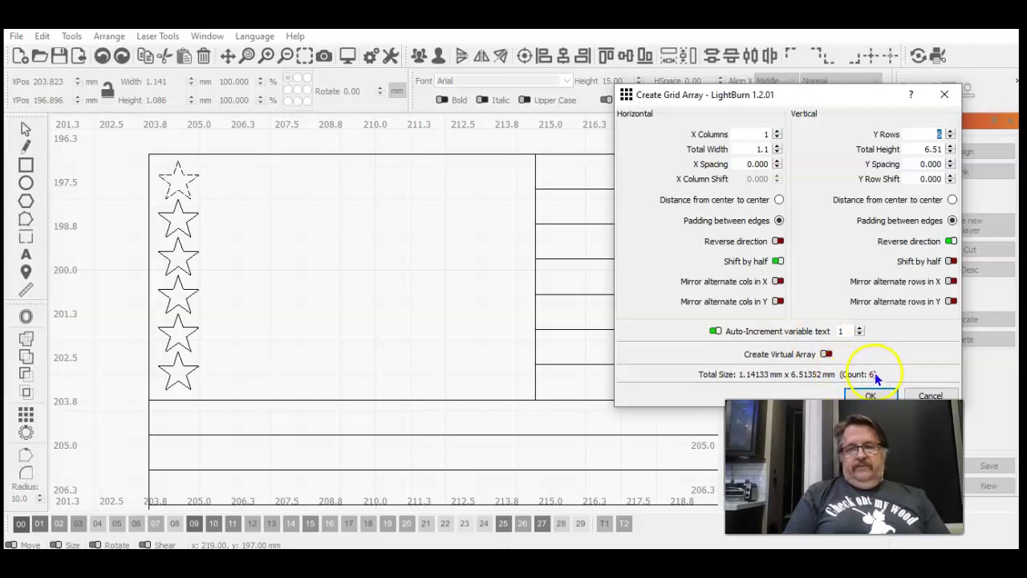
- Raise X Columns to 9 and create the 54-star, 9 × 6 staggered grid (10.27 × 7.06 mm)
click(776, 132)
click(776, 133)
click(777, 133)
click(777, 133)
click(776, 132)
click(777, 133)
click(777, 132)
click(777, 132)
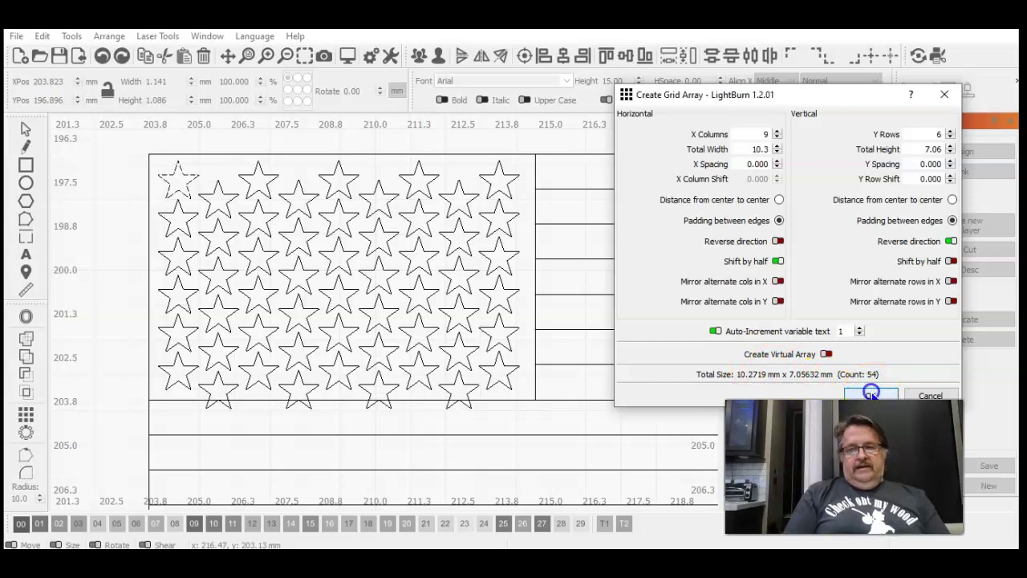
click(870, 393)
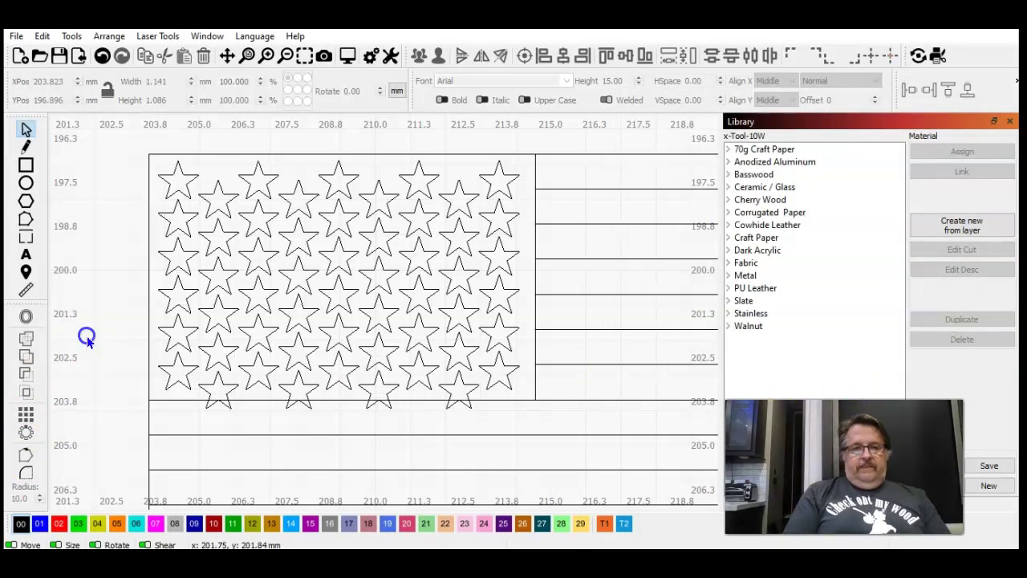
- Delete the four extra bottom-row stars, leaving 50 in the canton
click(465, 386)
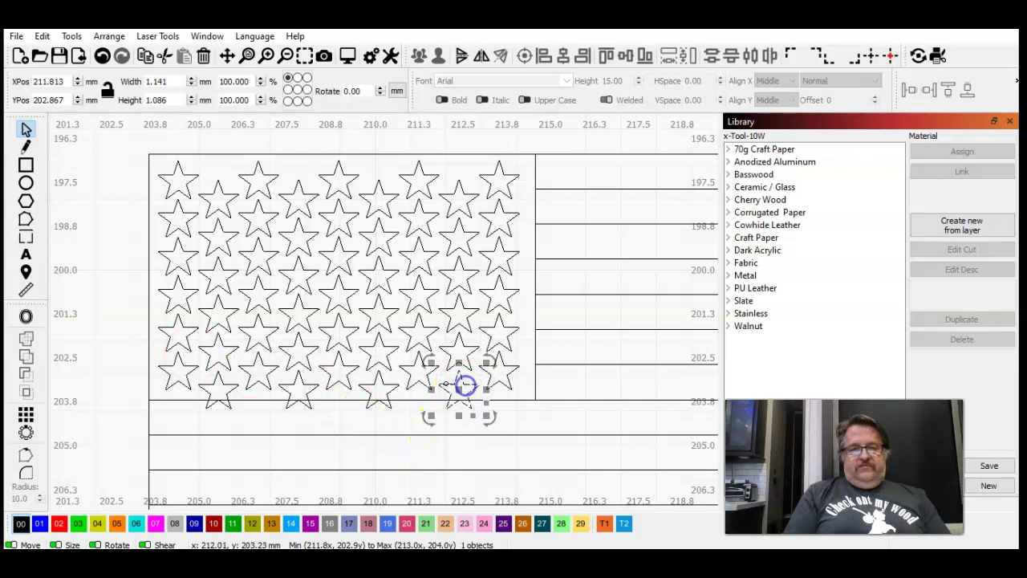
shift+click(389, 386)
shift+click(296, 386)
shift+click(208, 388)
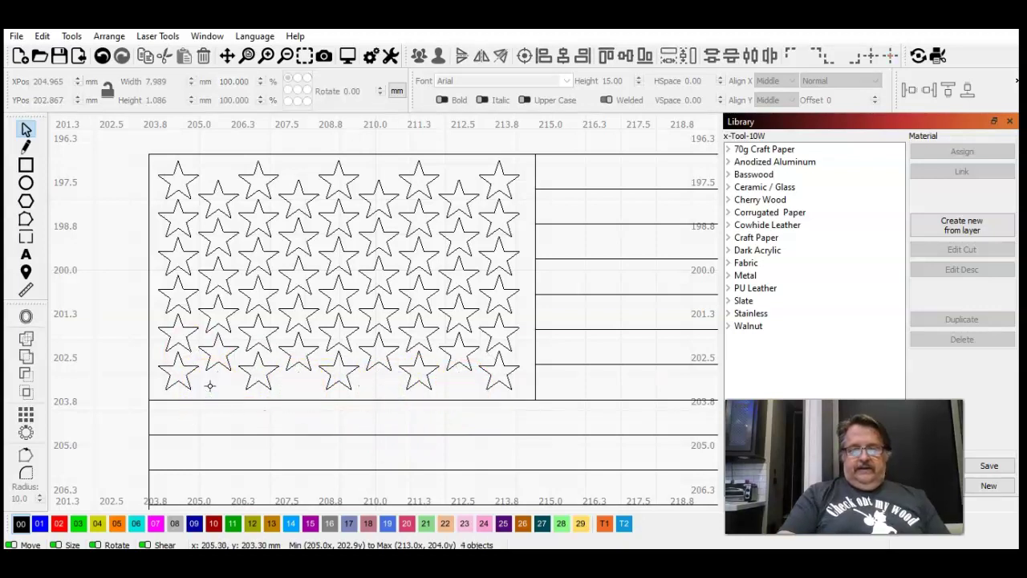
click(282, 385)
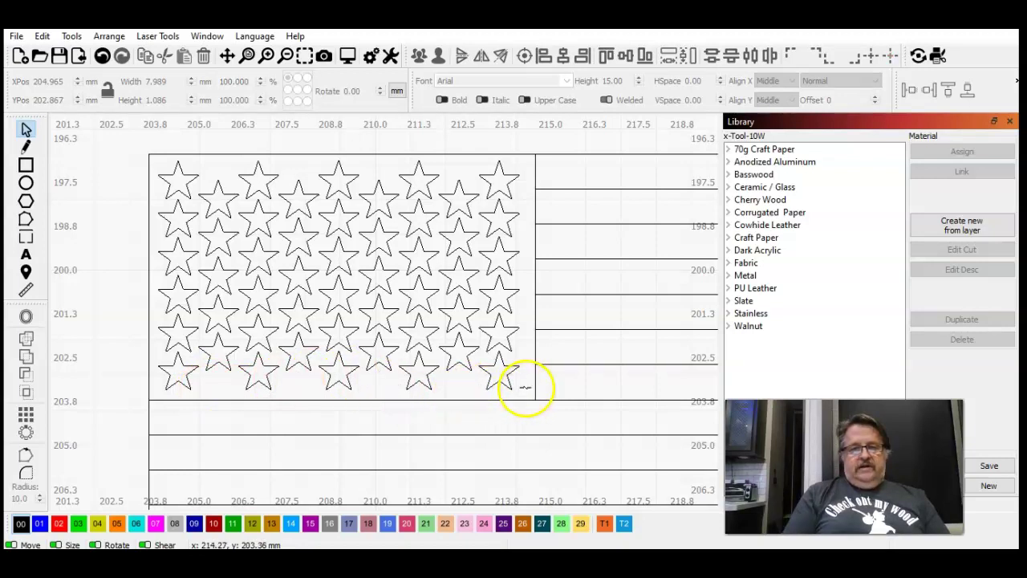
- Group the 50 stars; a trial centring on the whole flag is undone
drag(500, 376, 167, 183)
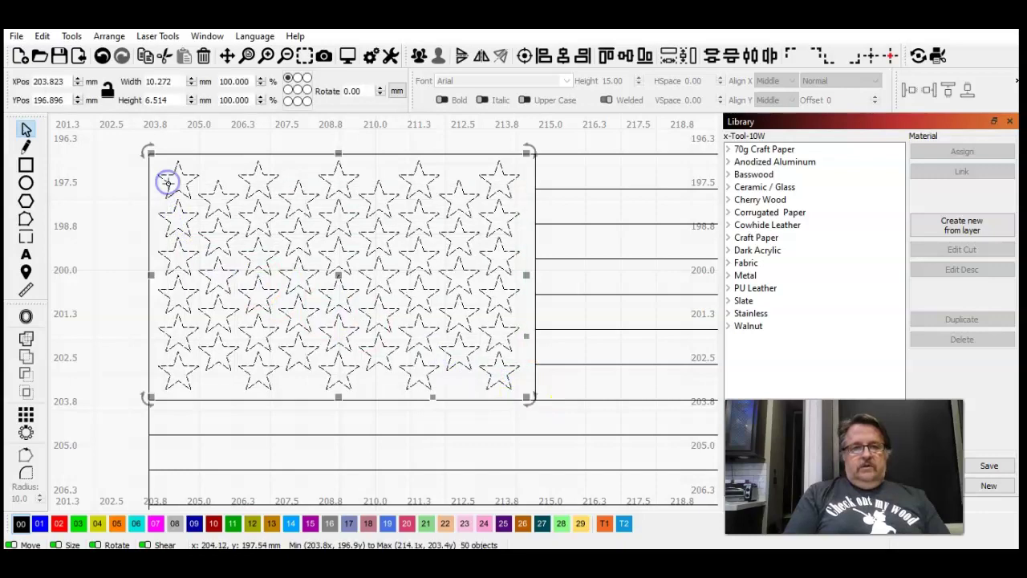
click(419, 56)
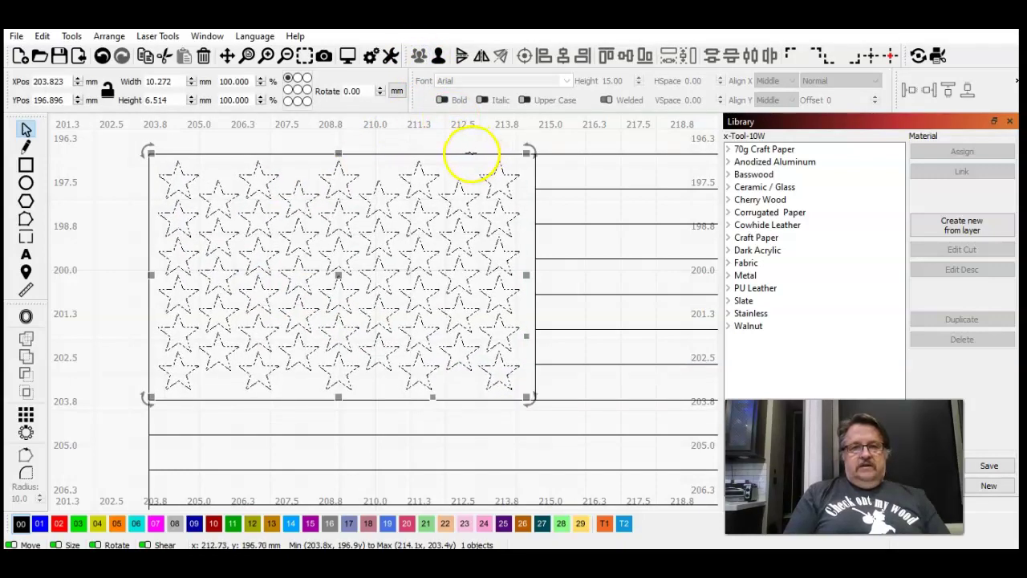
shift+click(471, 152)
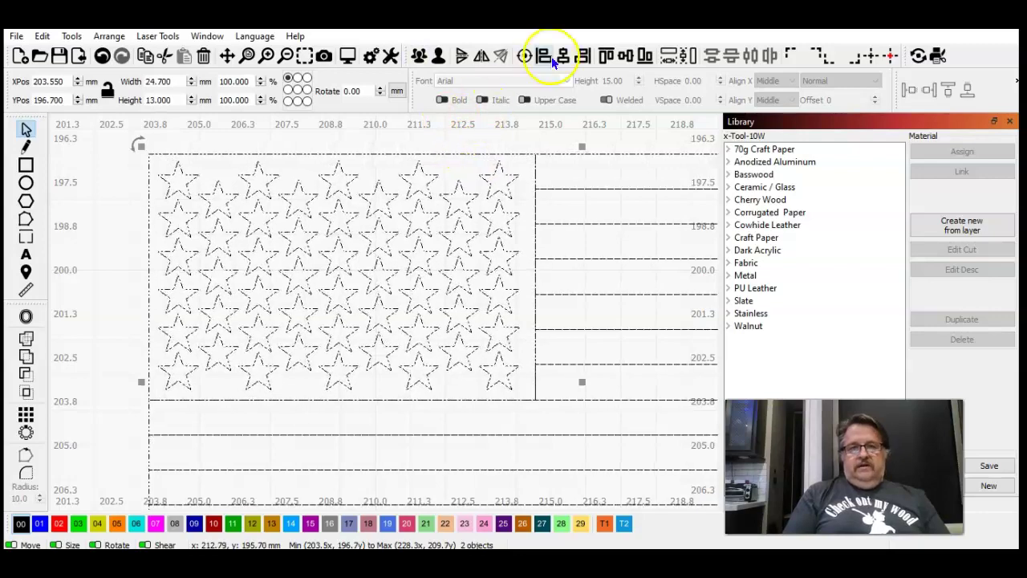
click(525, 56)
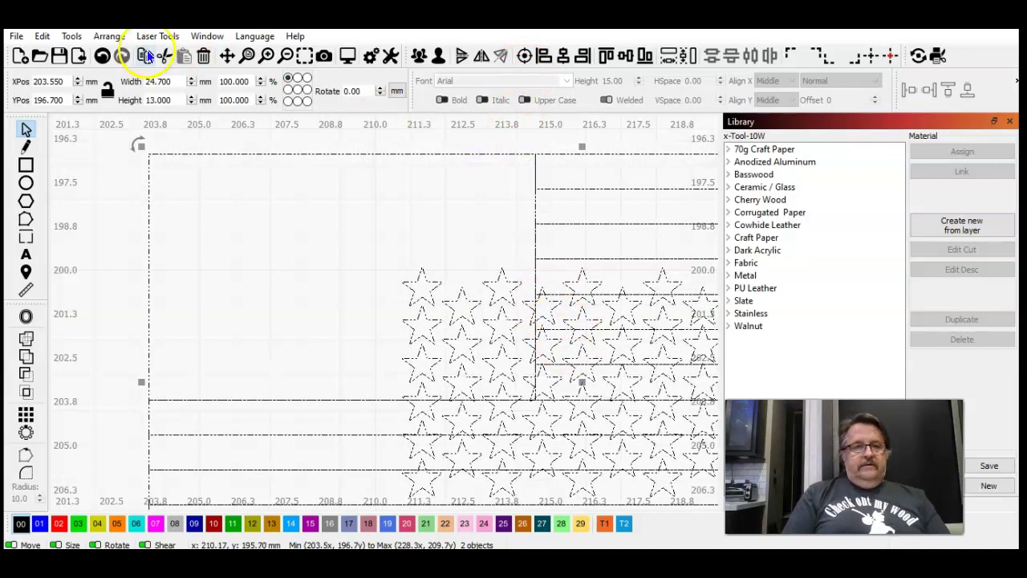
click(103, 56)
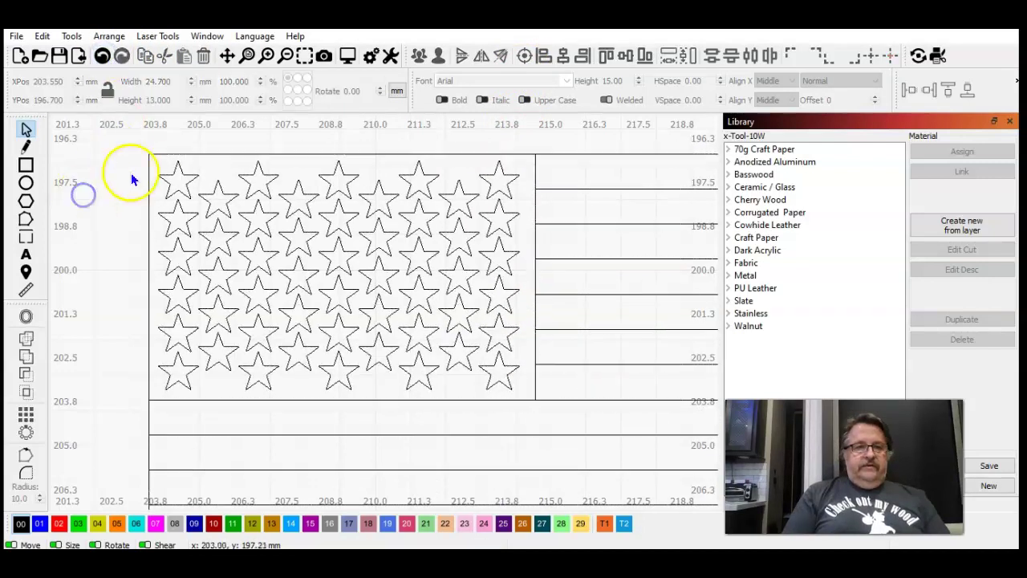
- Ungroup the flag outline and align the star group's centre with the canton rectangle
click(147, 165)
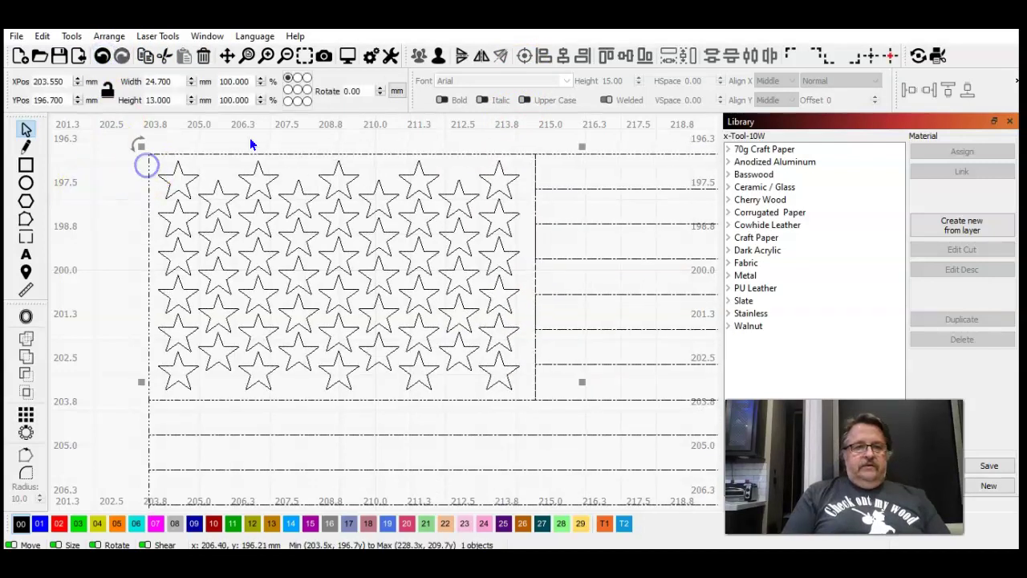
click(442, 57)
click(114, 212)
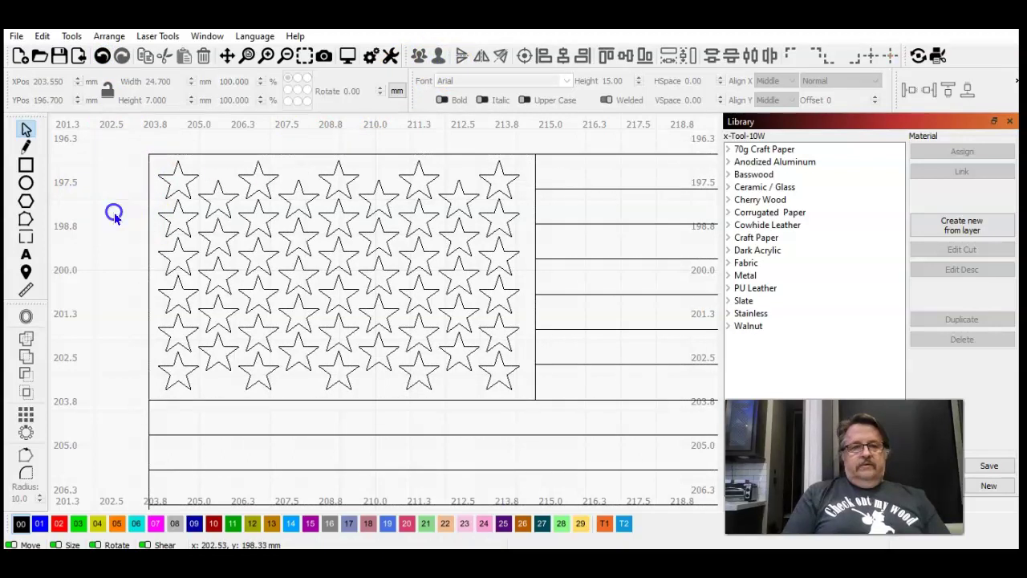
click(147, 207)
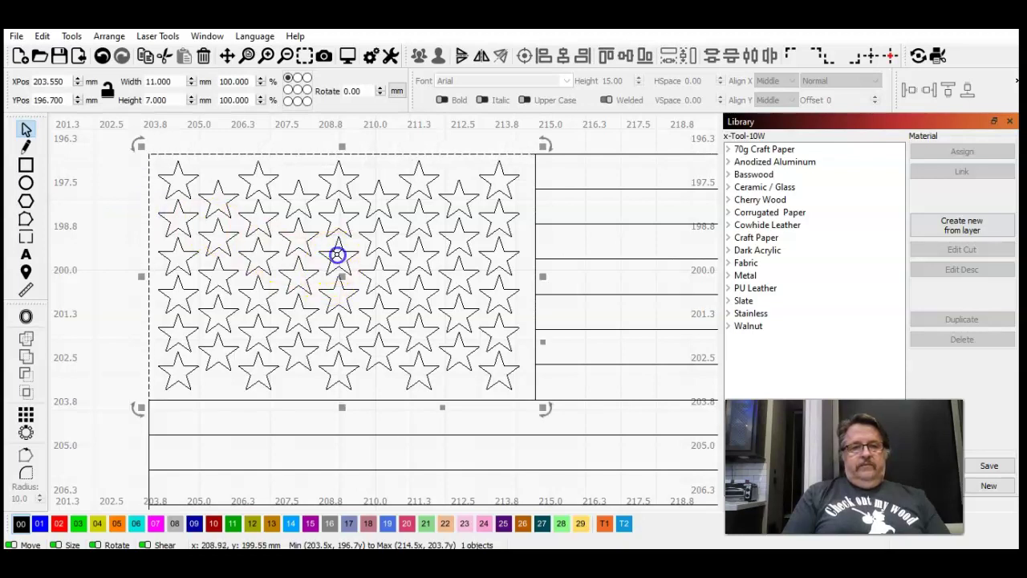
click(153, 263)
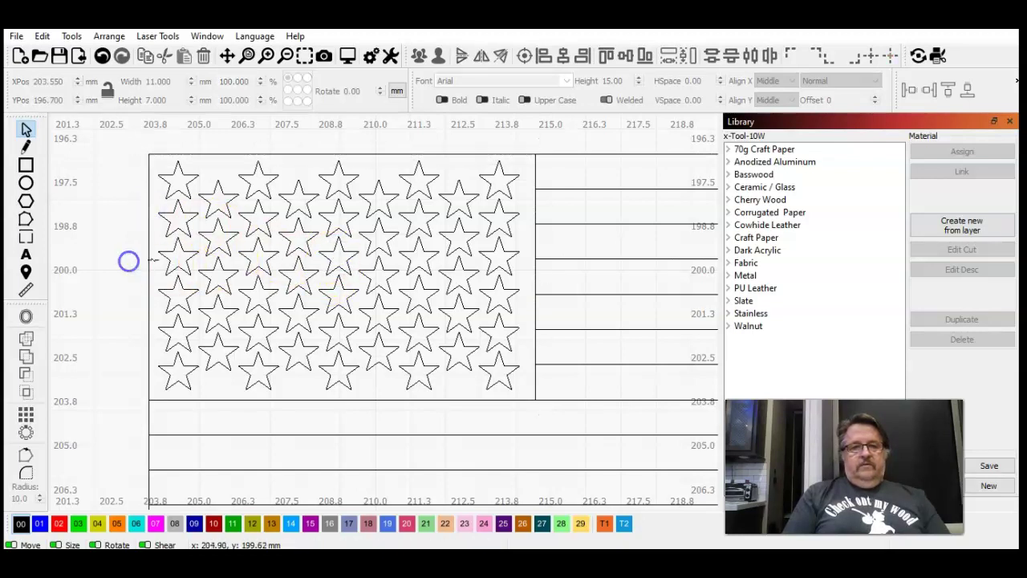
click(349, 253)
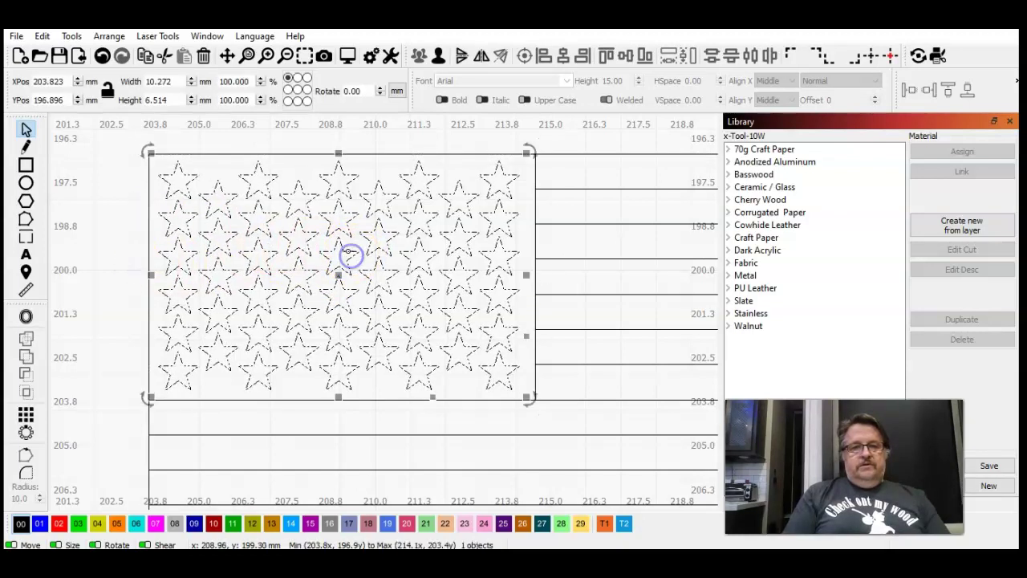
shift+click(147, 216)
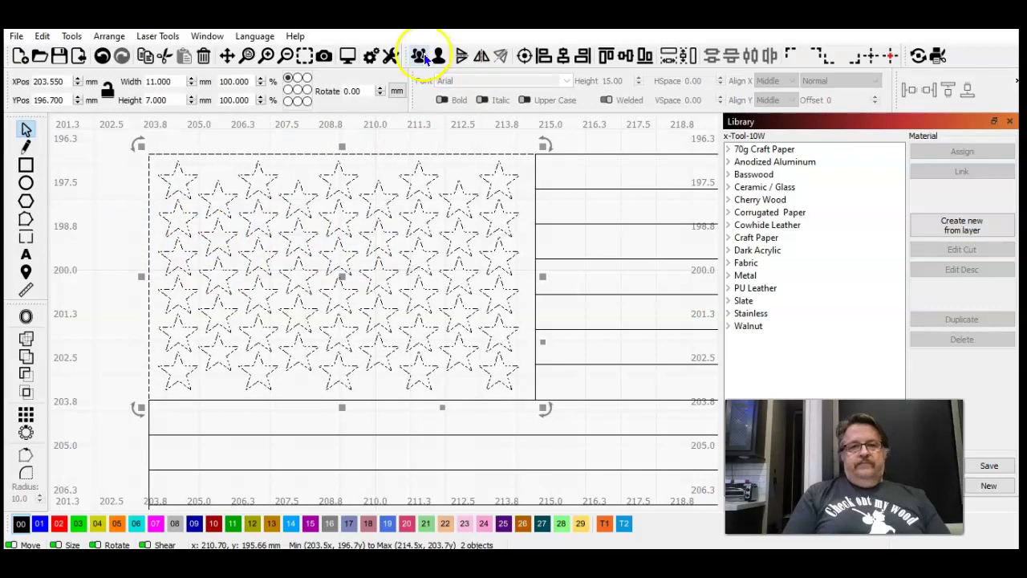
click(523, 55)
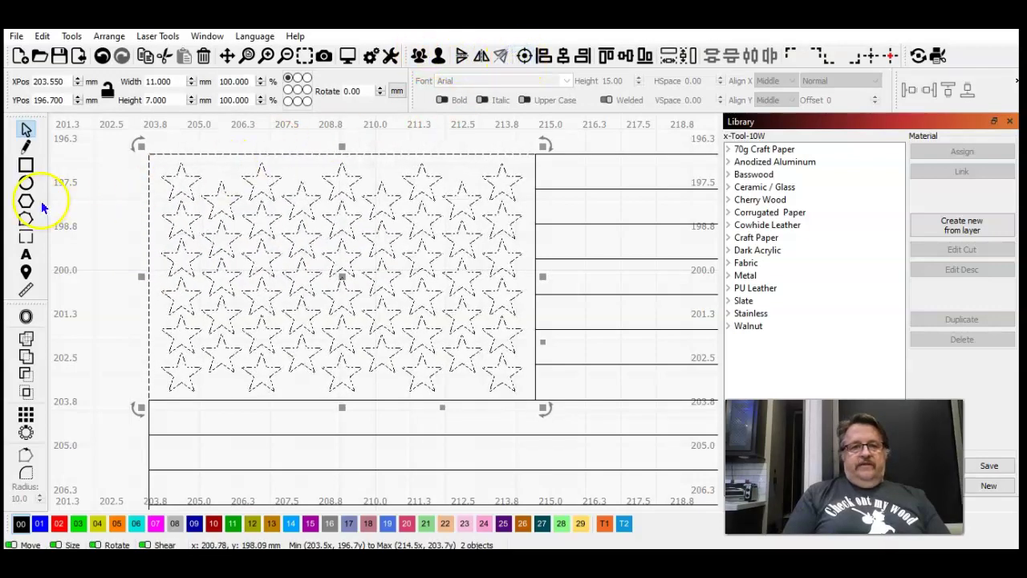
click(76, 204)
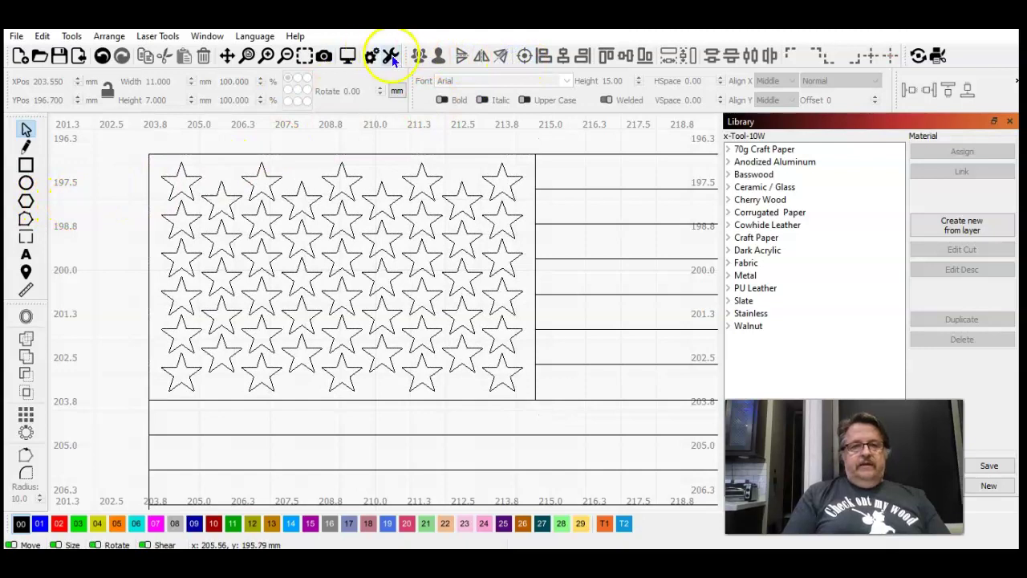
- Group every flag piece into a single 24.7 × 13 mm object
click(287, 56)
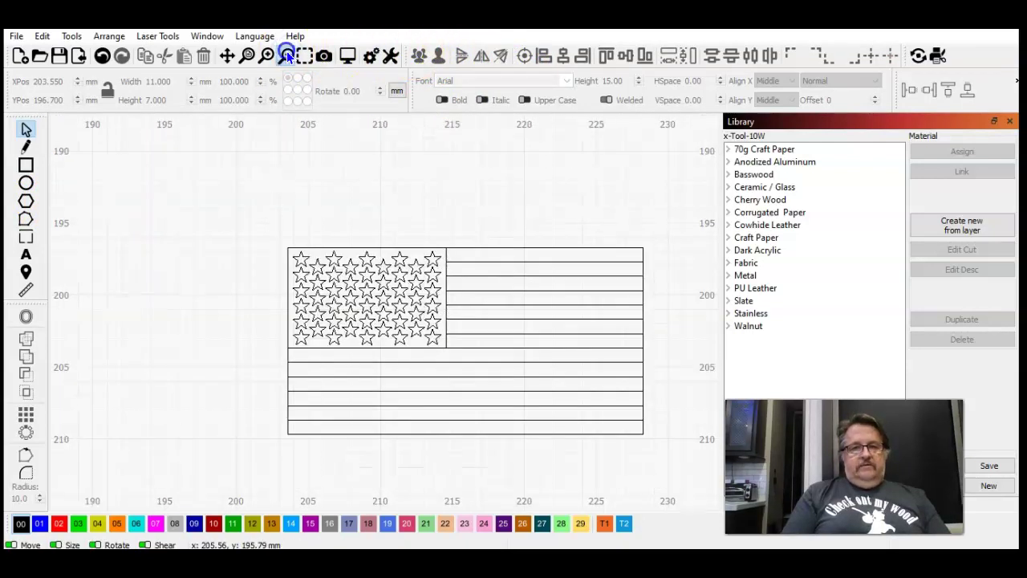
click(242, 278)
drag(646, 435, 271, 192)
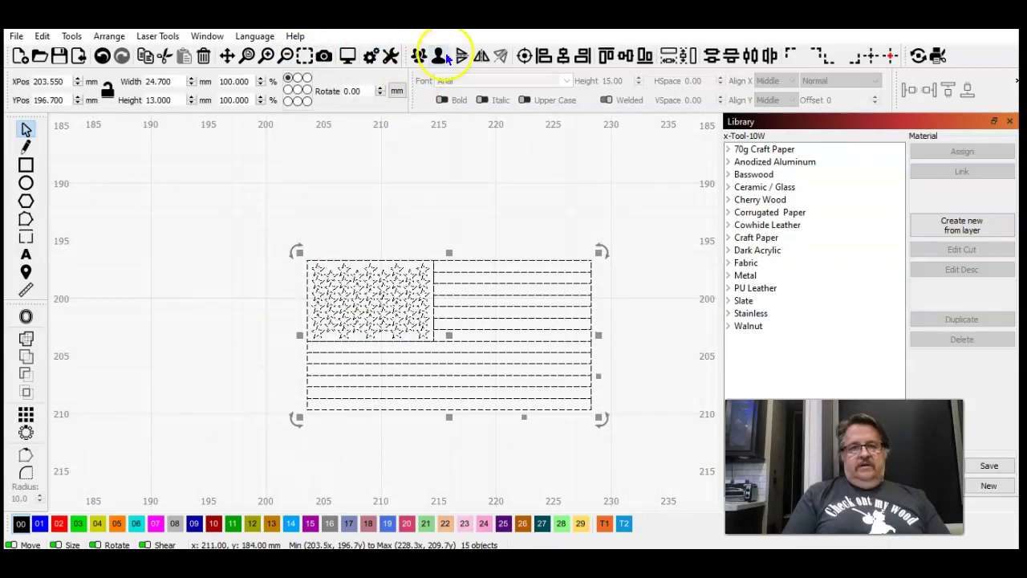
click(420, 55)
click(303, 165)
click(497, 174)
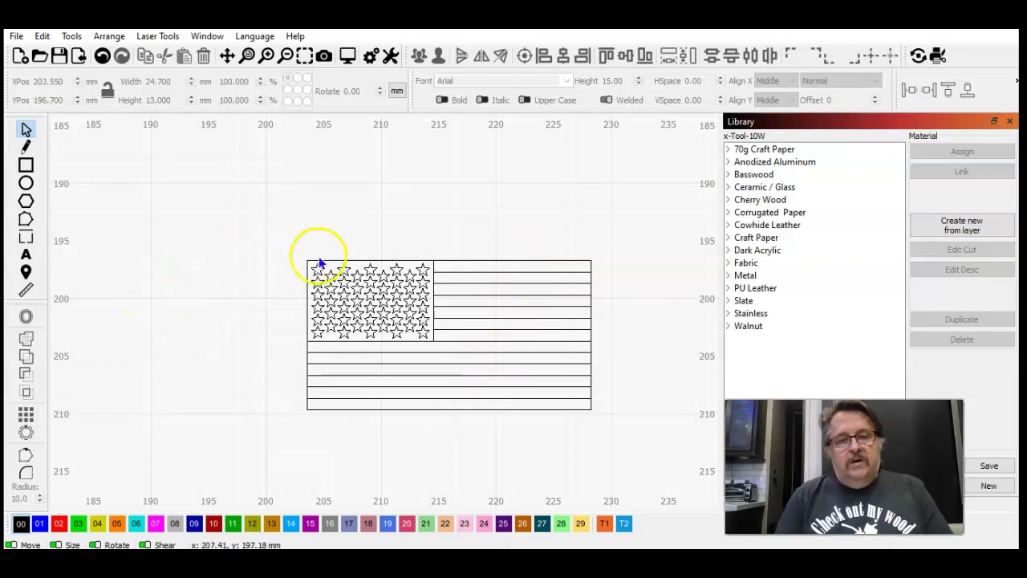
- Zoom so the grouped flag fills the workspace, then deselect it
drag(451, 432, 172, 167)
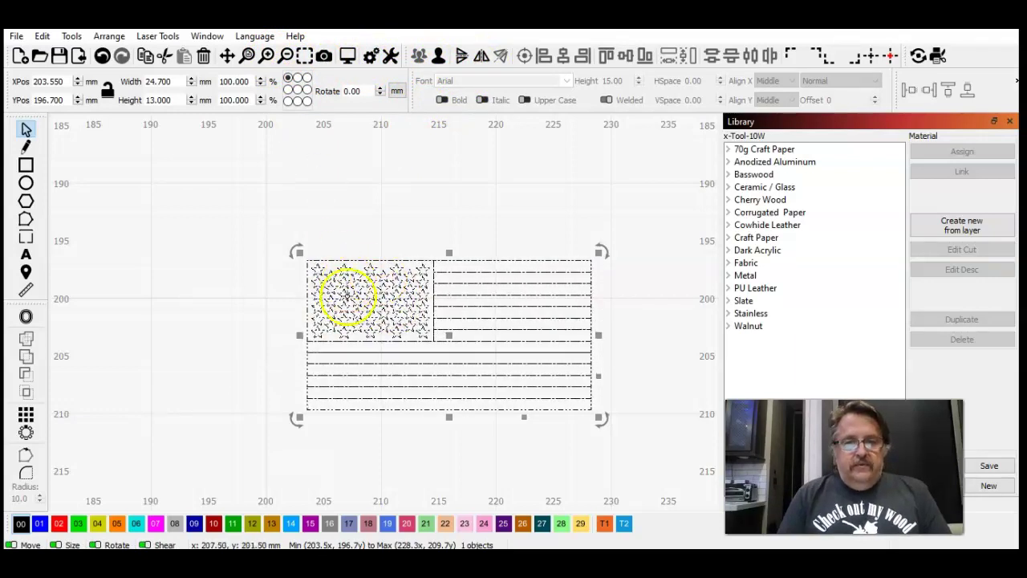
click(304, 58)
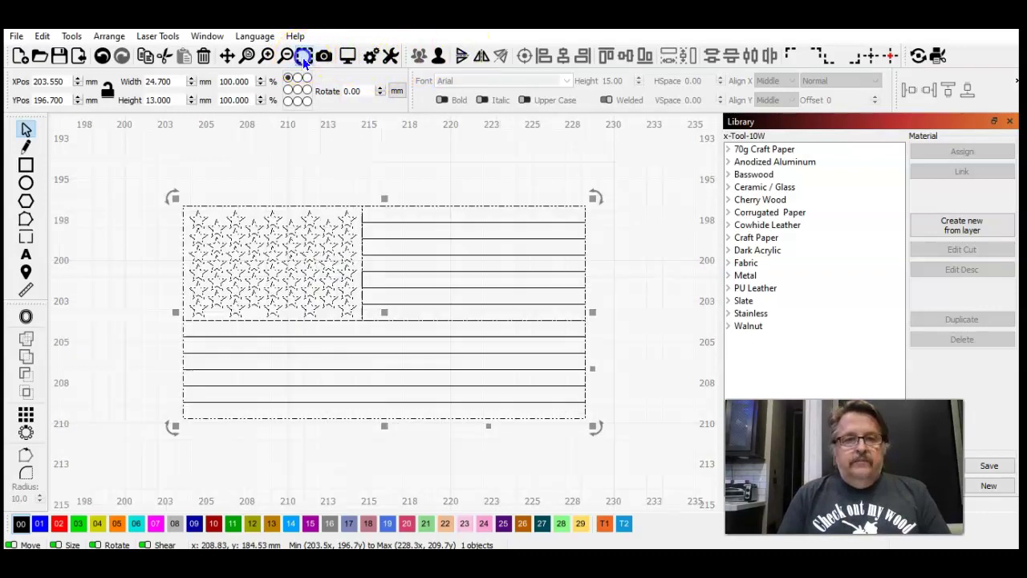
click(275, 141)
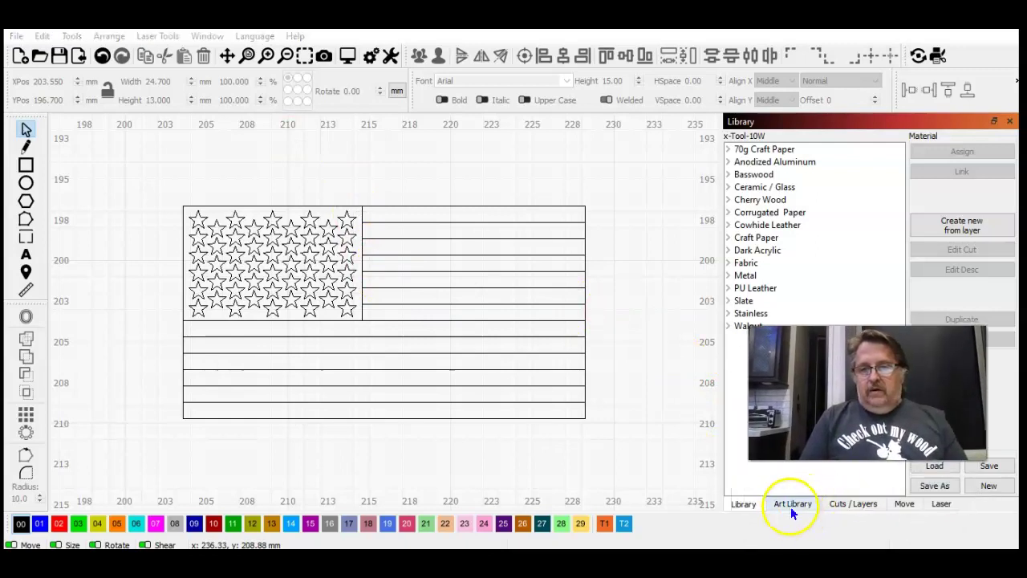
- Create and save a new empty art library file named Flags (.lbart)
click(790, 505)
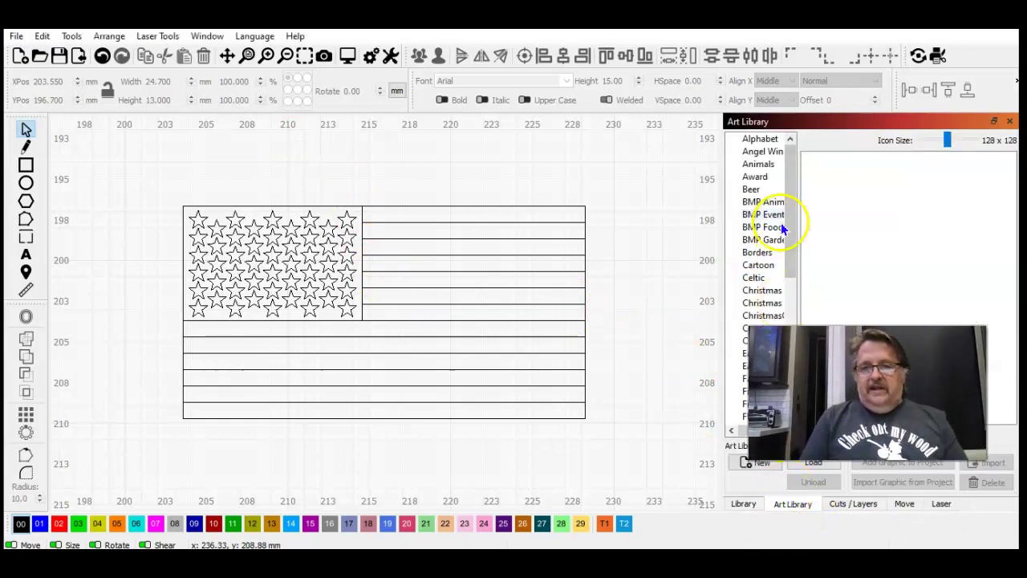
drag(792, 202, 795, 295)
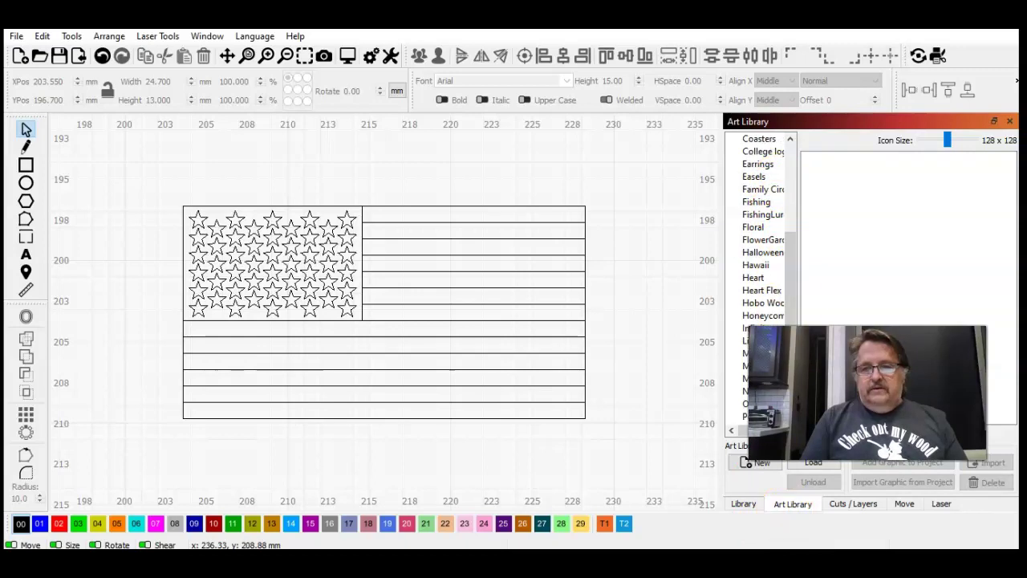
drag(791, 268, 790, 313)
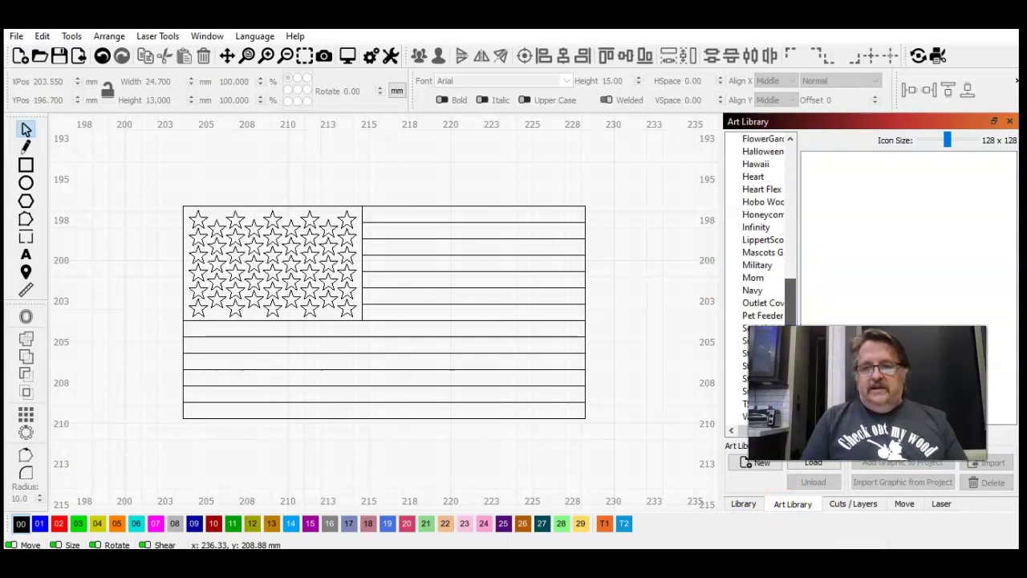
scroll(792, 318, up, 1)
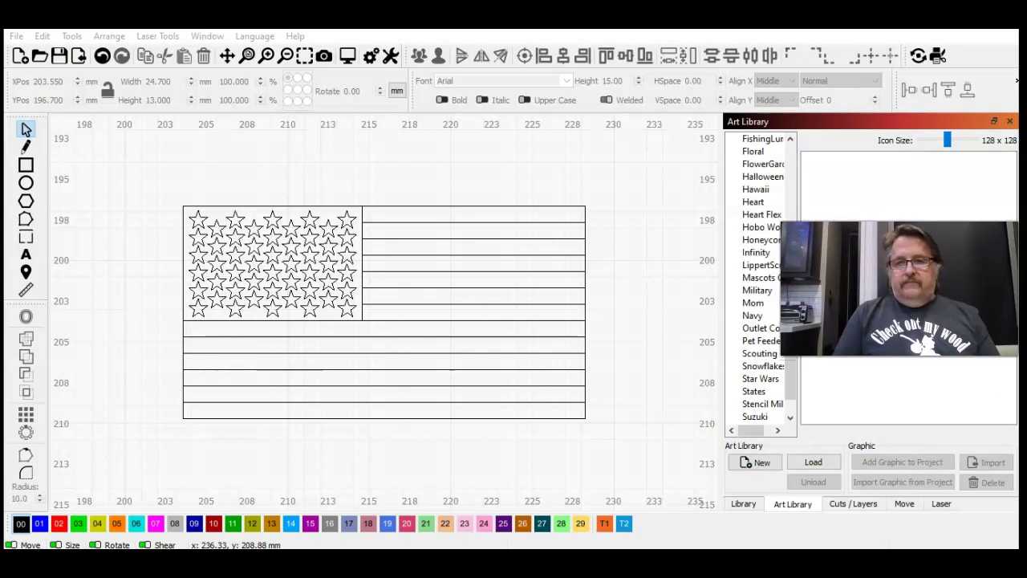
click(762, 462)
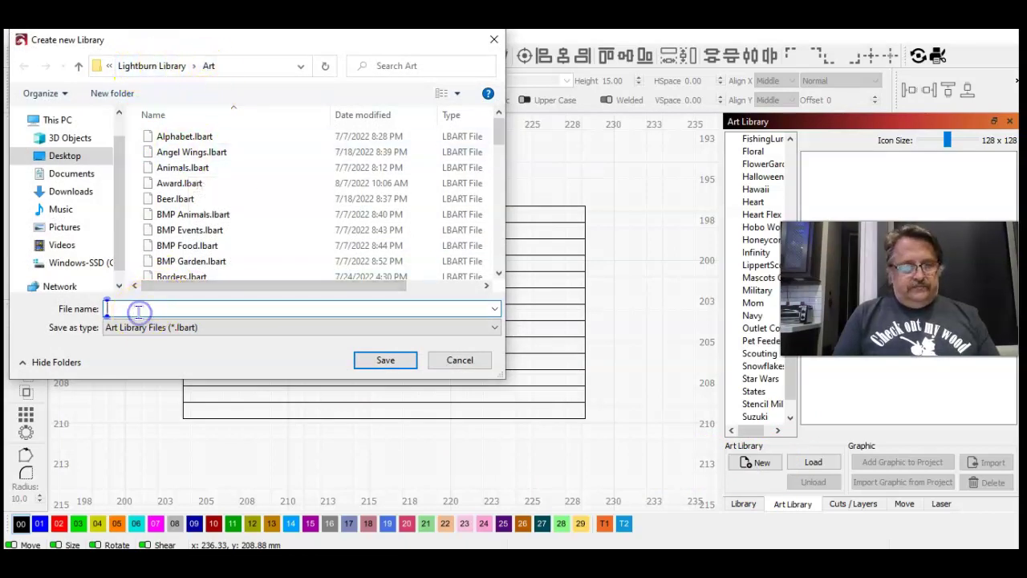
text(Flags)
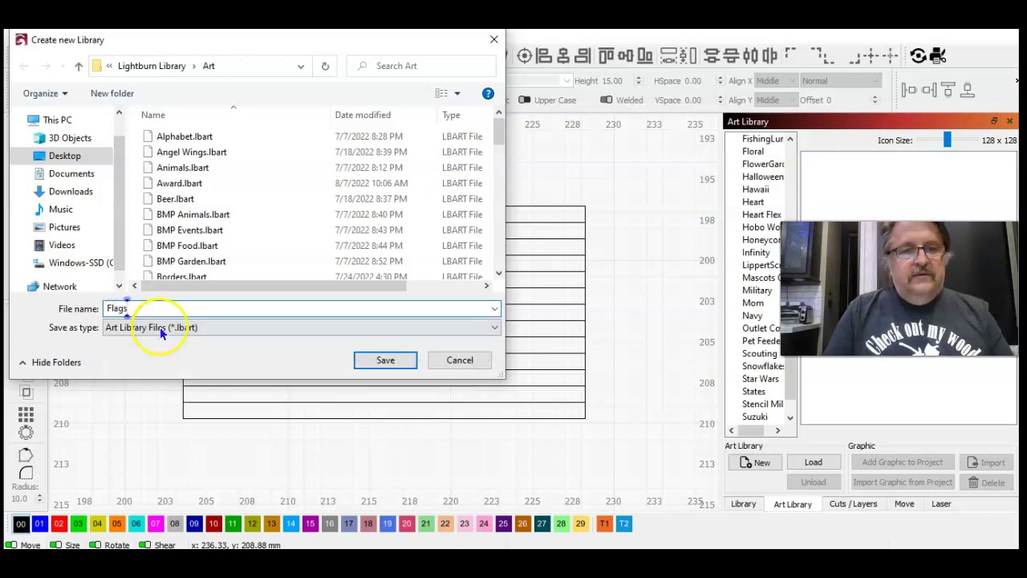
click(387, 359)
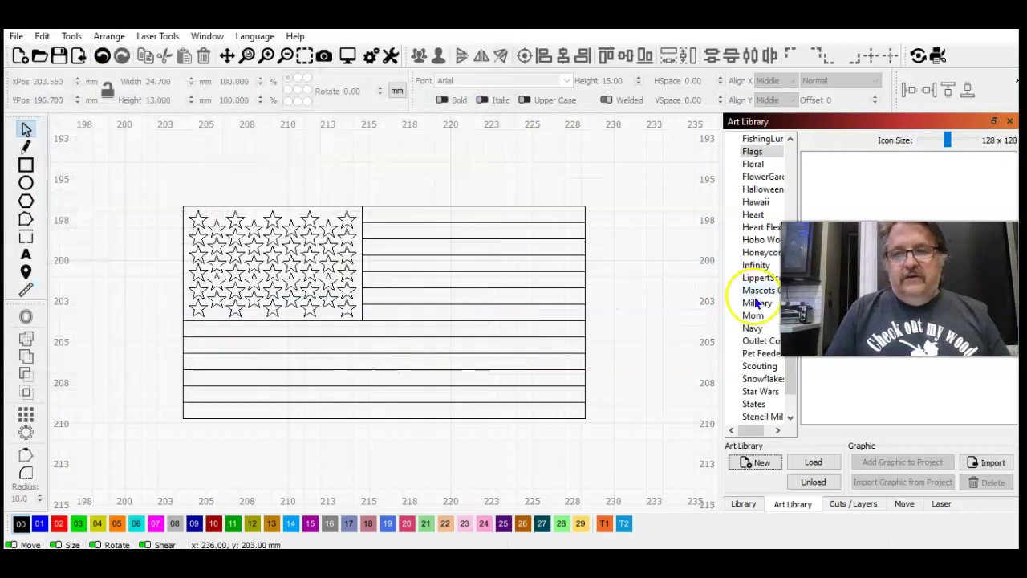
- Import the selected flag into the Flags library as a graphic named 'American Flag'
click(766, 153)
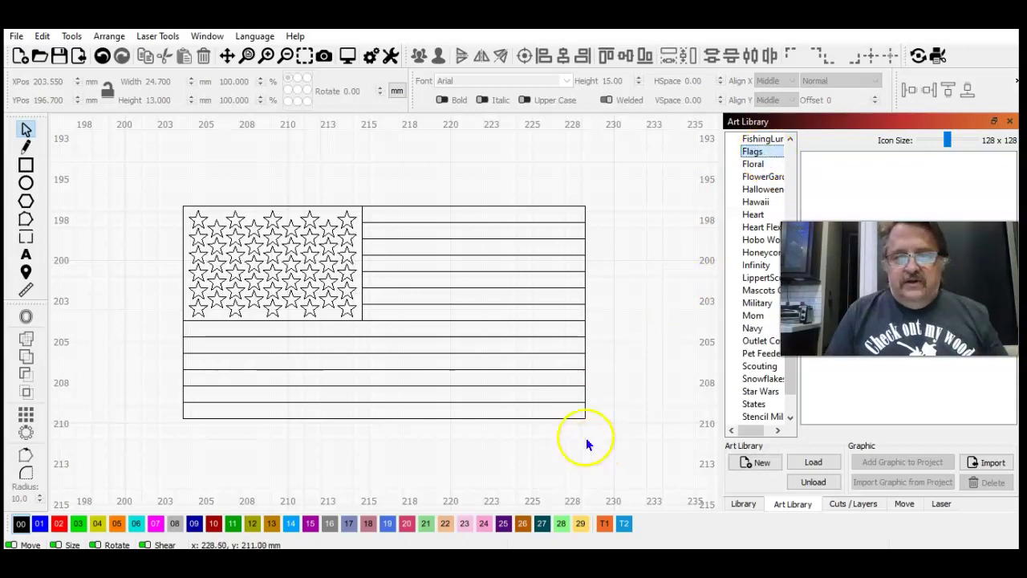
click(463, 328)
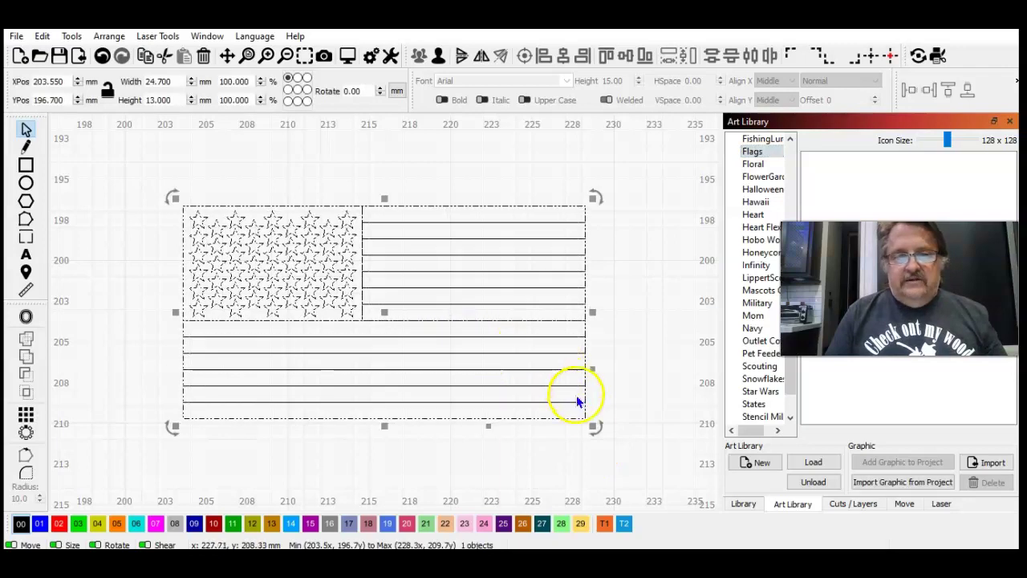
click(913, 484)
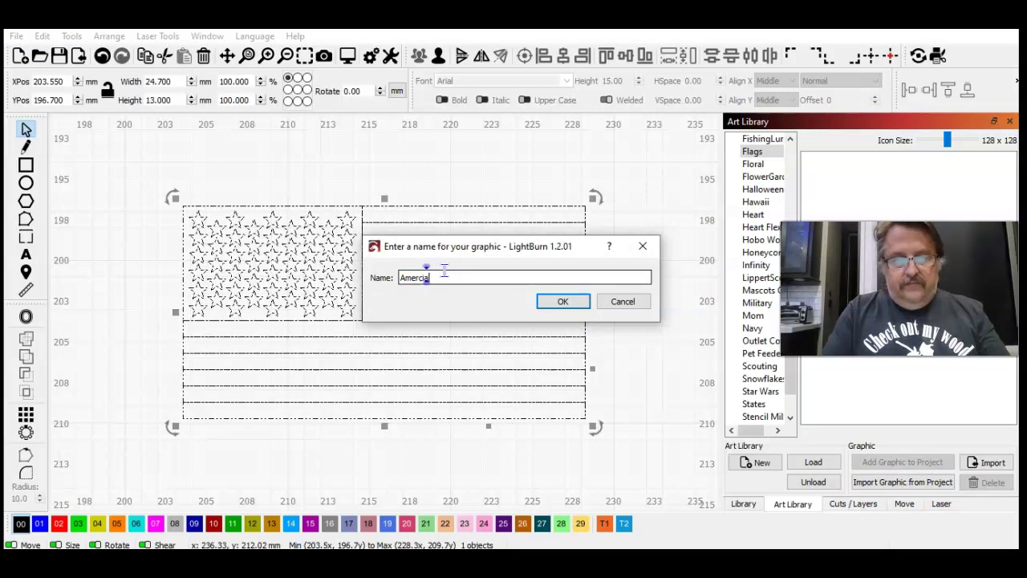
text(Amercian)
key(BackSpace)
key(BackSpace)
key(BackSpace)
key(BackSpace)
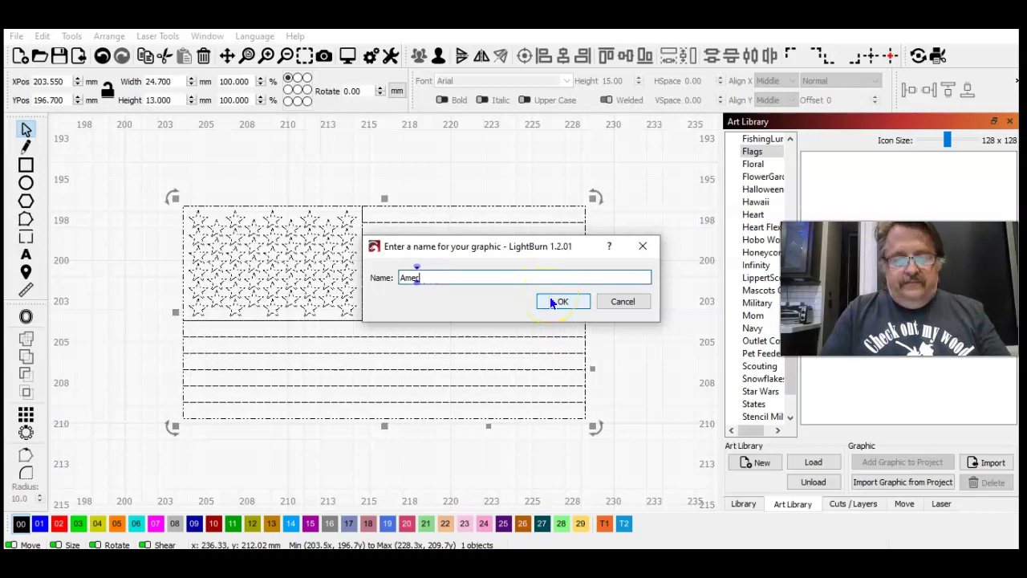
text(ican Flag)
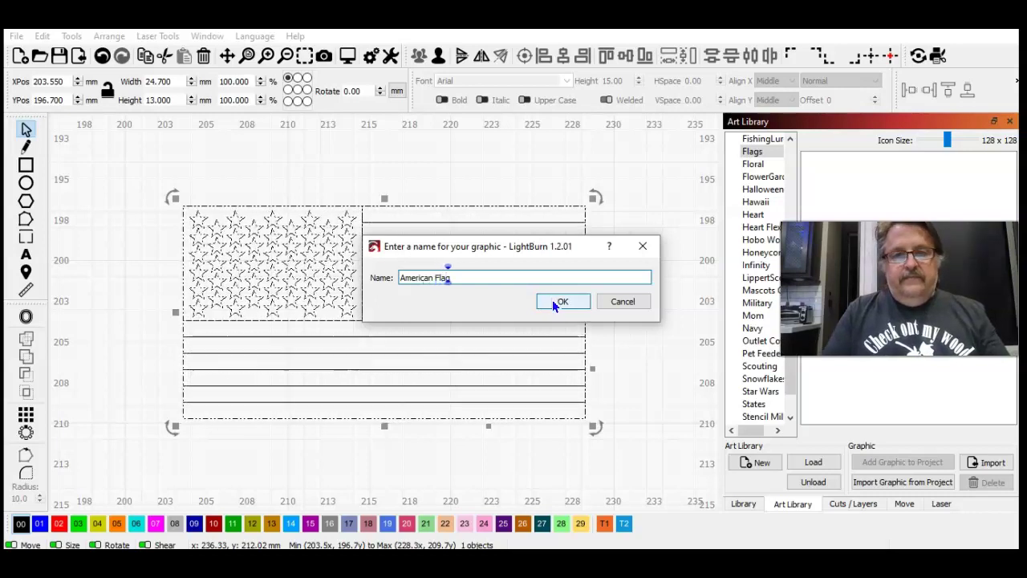
click(553, 301)
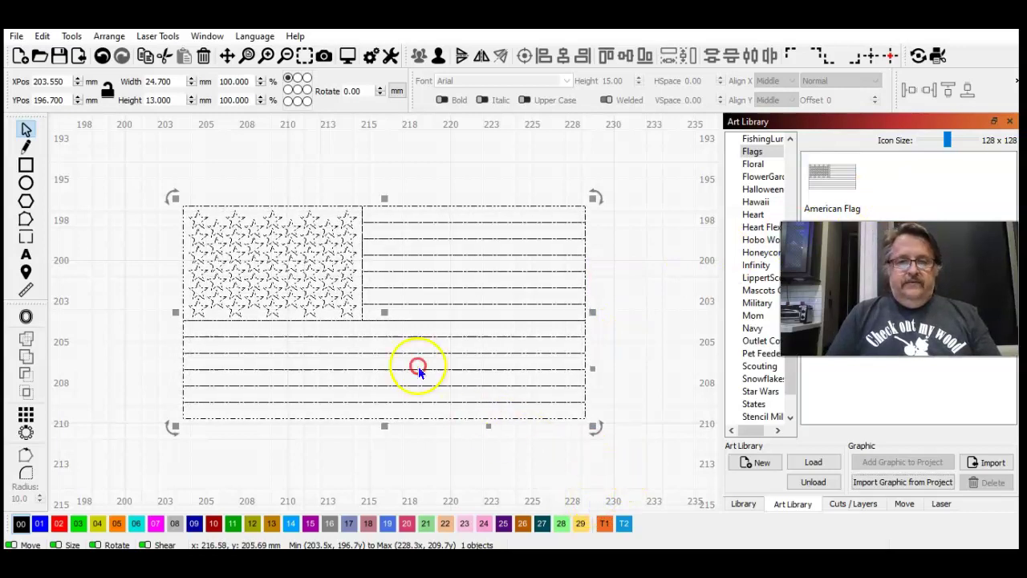
right_click(303, 284)
click(481, 150)
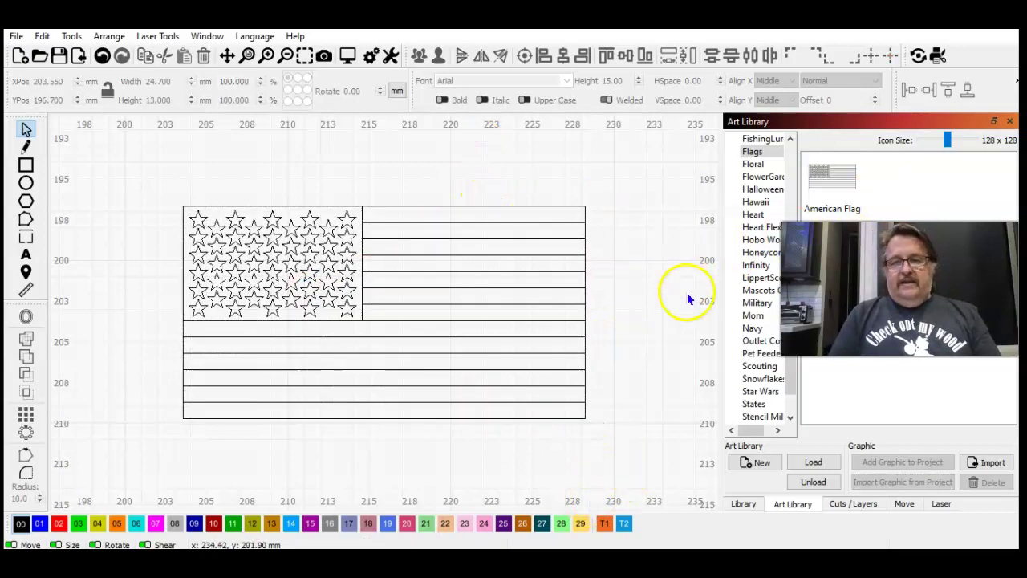
- Start a new project without saving and add the American Flag graphic from Flags
click(20, 56)
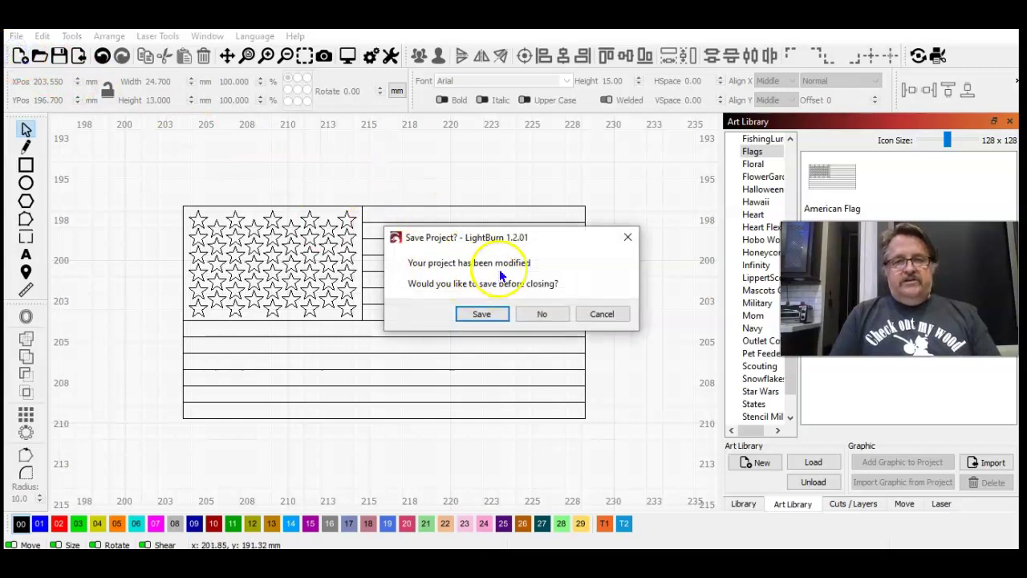
click(542, 314)
click(304, 58)
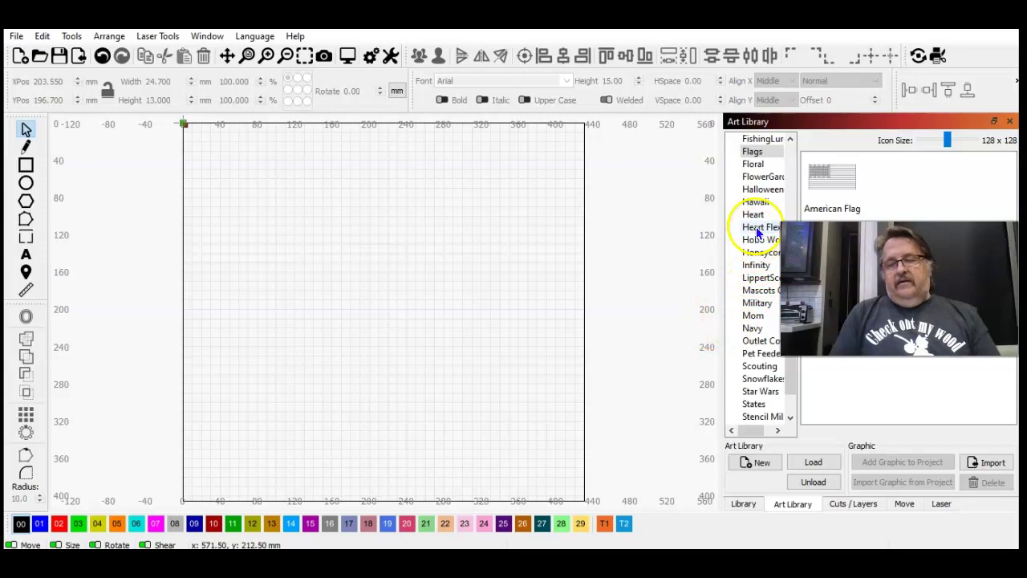
click(827, 179)
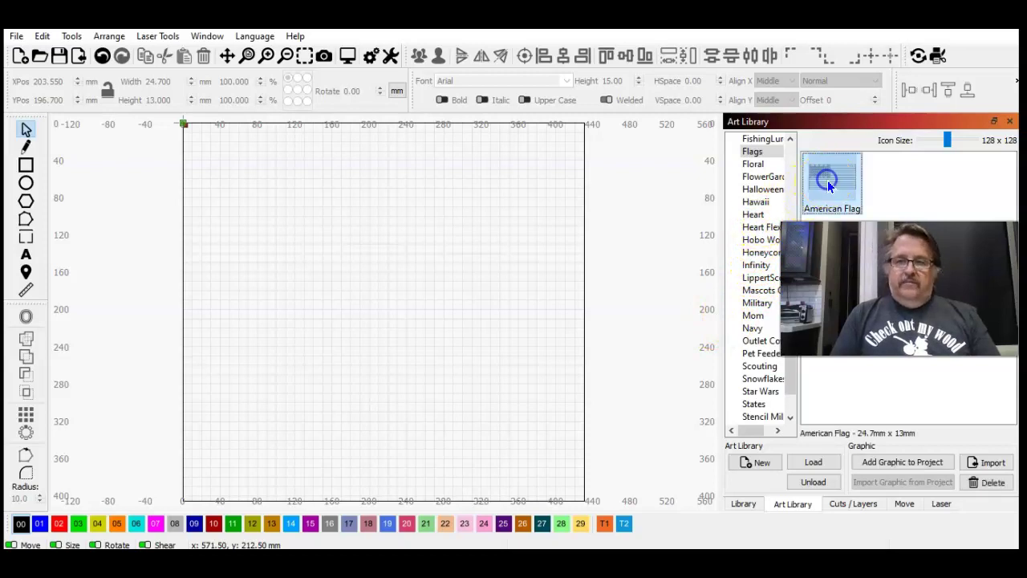
click(906, 464)
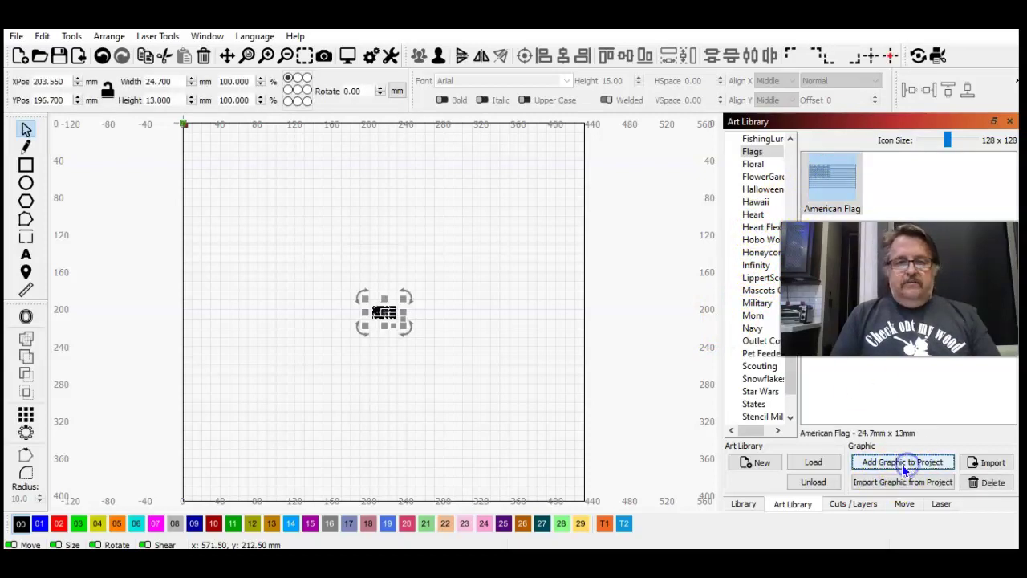
click(441, 360)
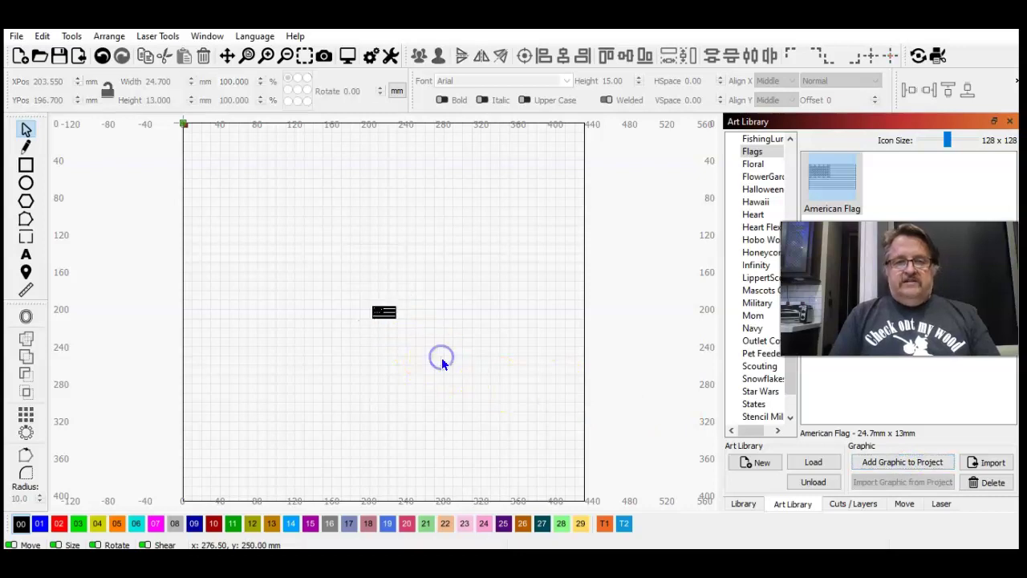
- With aspect ratio locked, enlarge the flag to about 404.185 × 212.729 mm
drag(443, 357, 345, 271)
click(383, 312)
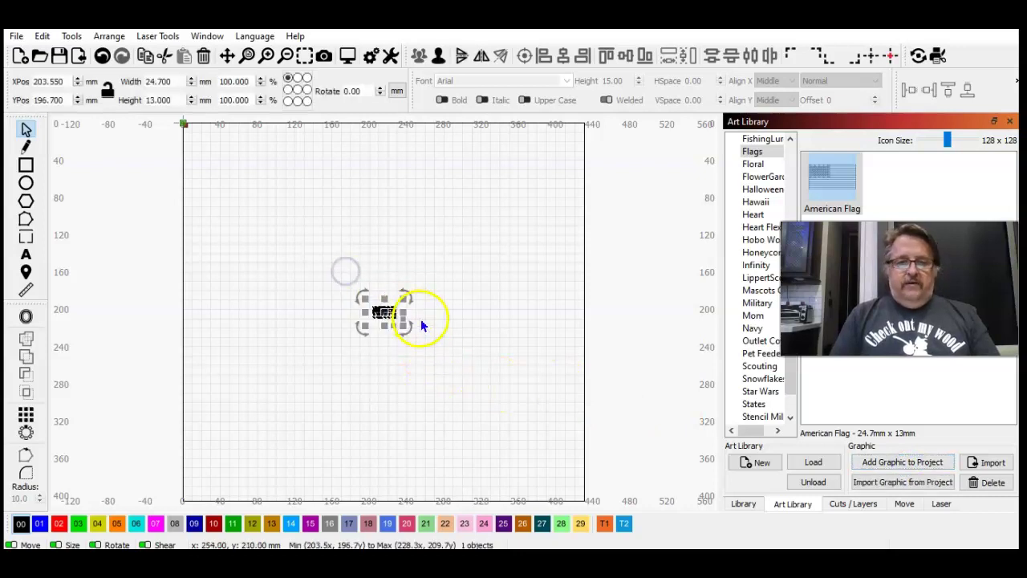
click(106, 93)
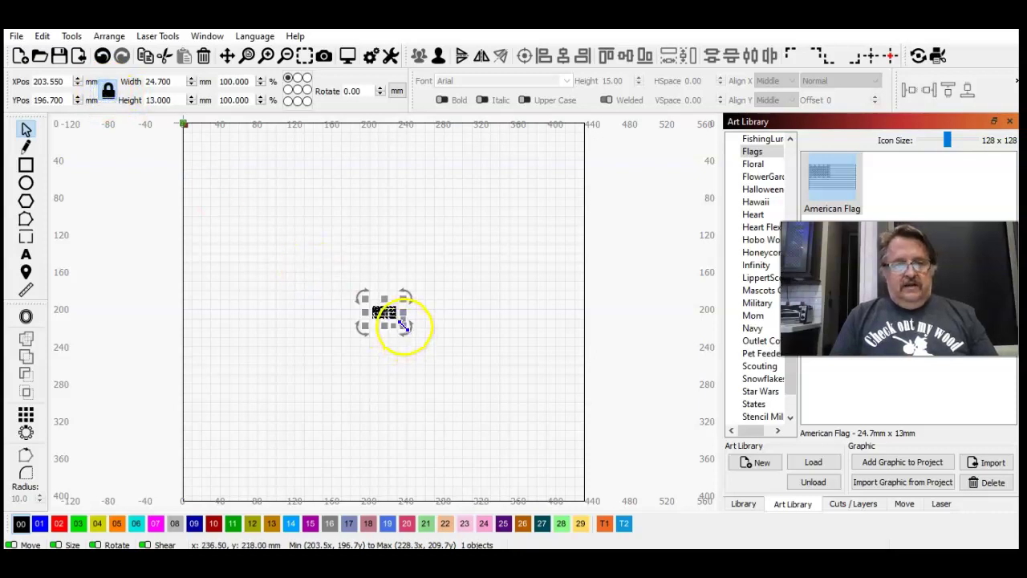
drag(403, 326, 580, 414)
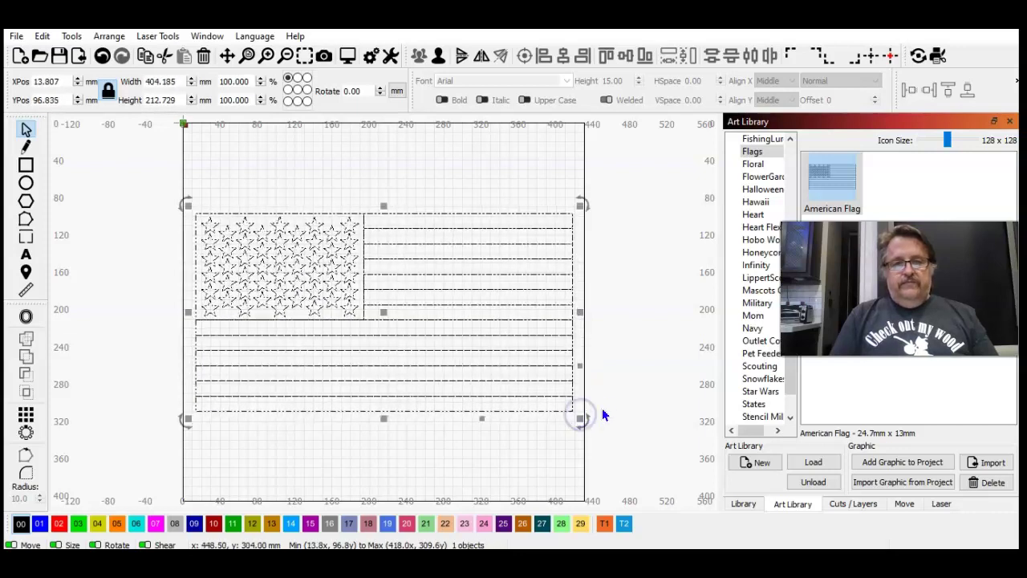
click(630, 365)
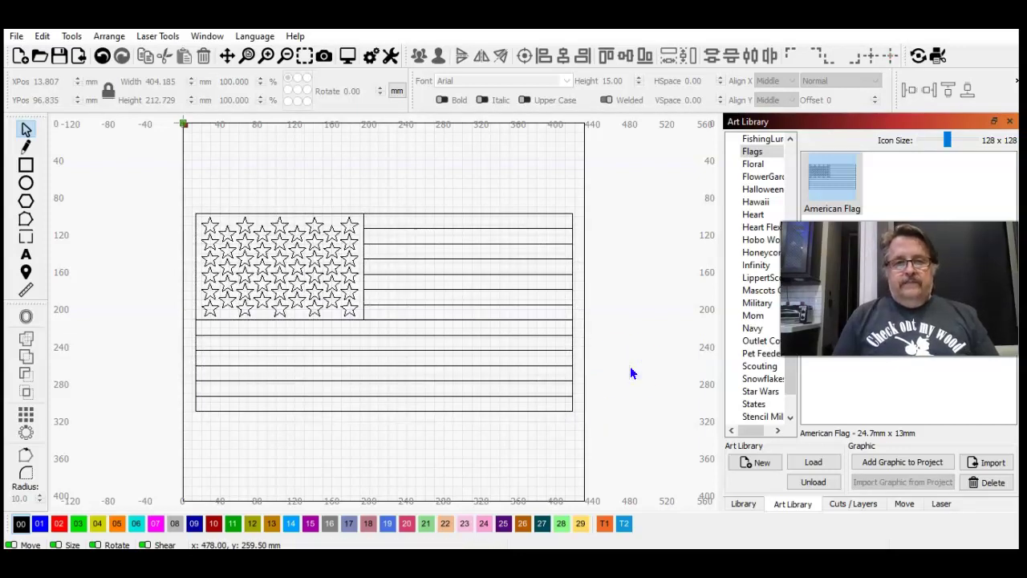
click(334, 258)
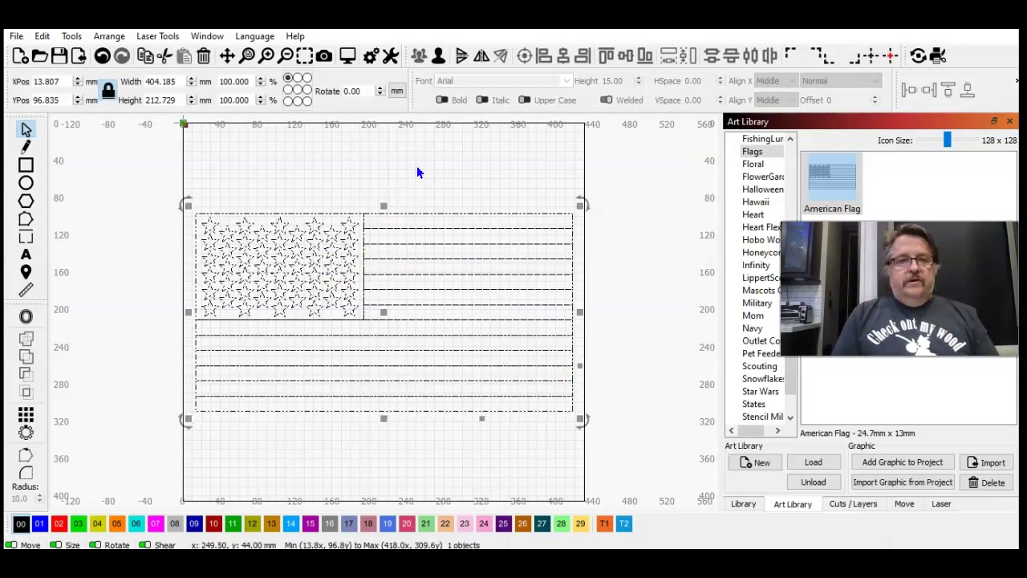
click(288, 61)
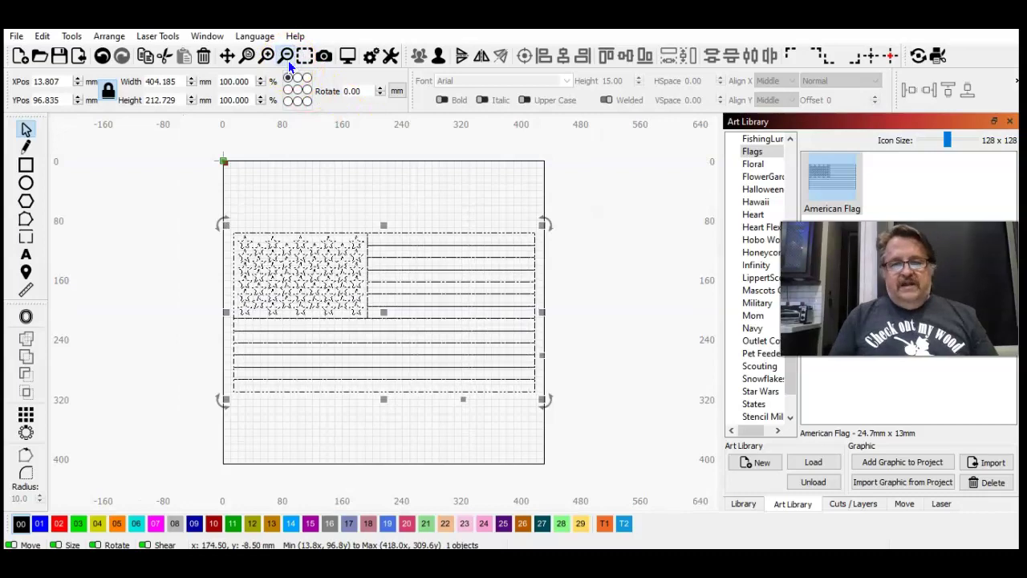